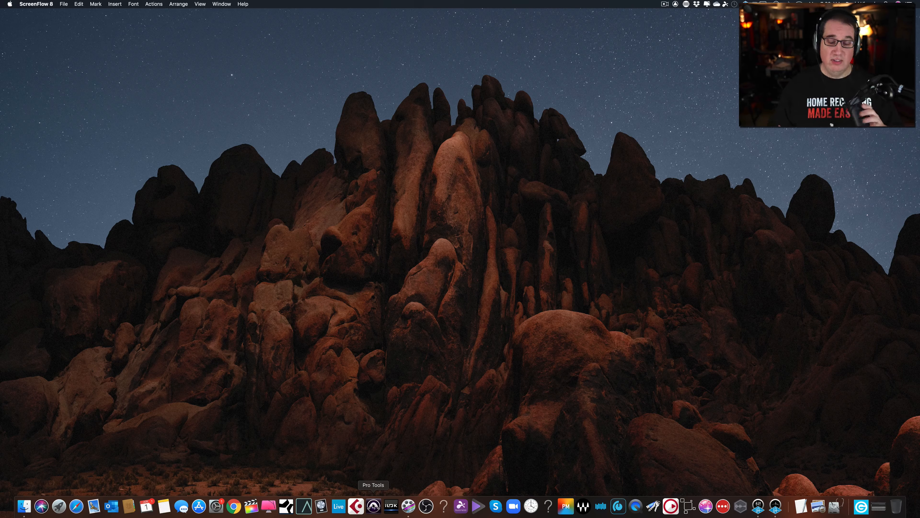
- Launch Pro Tools, open the recent session "Nerve 9_Living Lie" and show its mixer
{"action": "left_click", "coordinate": [373, 506]}
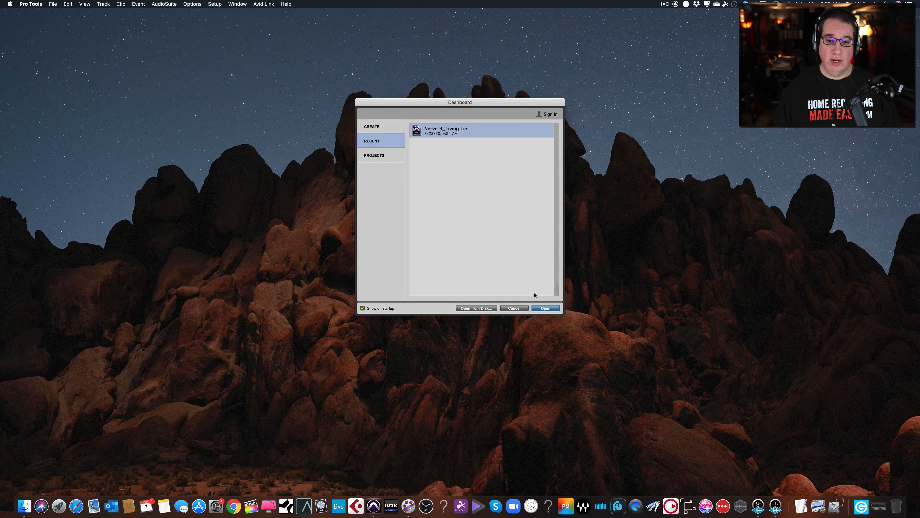
{"action": "left_click", "coordinate": [545, 309]}
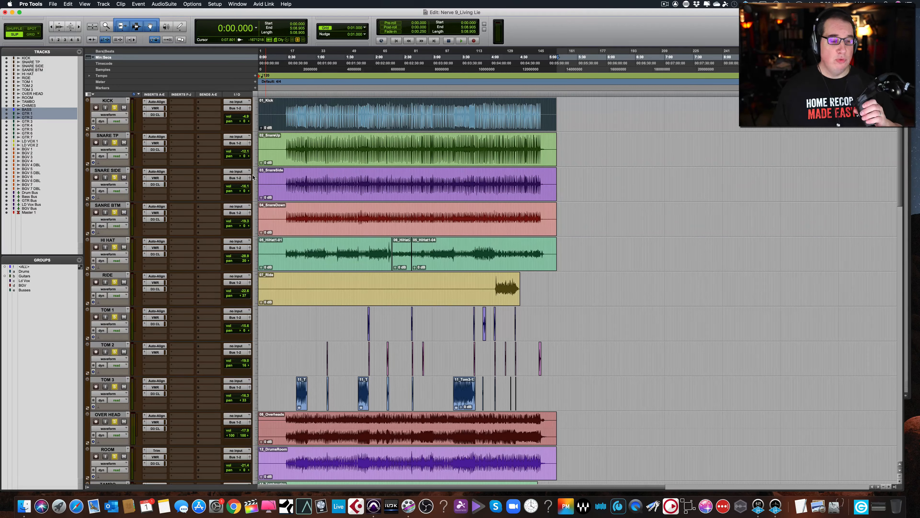
{"action": "key", "text": "super+equal"}
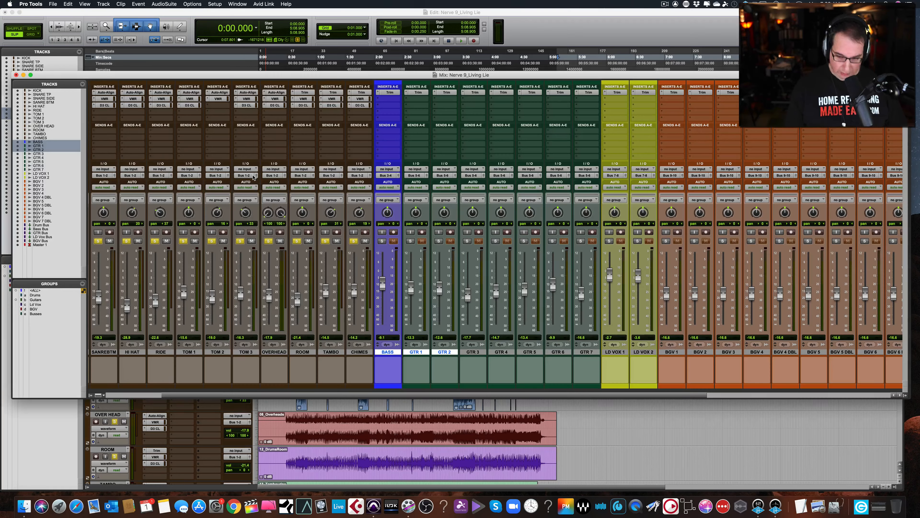
- Review the TOM 1 track's Auto-Align, Virtual Mix Rack and Compressor/Limiter inserts one at a time, closing each plug-in
{"action": "left_click", "coordinate": [189, 93]}
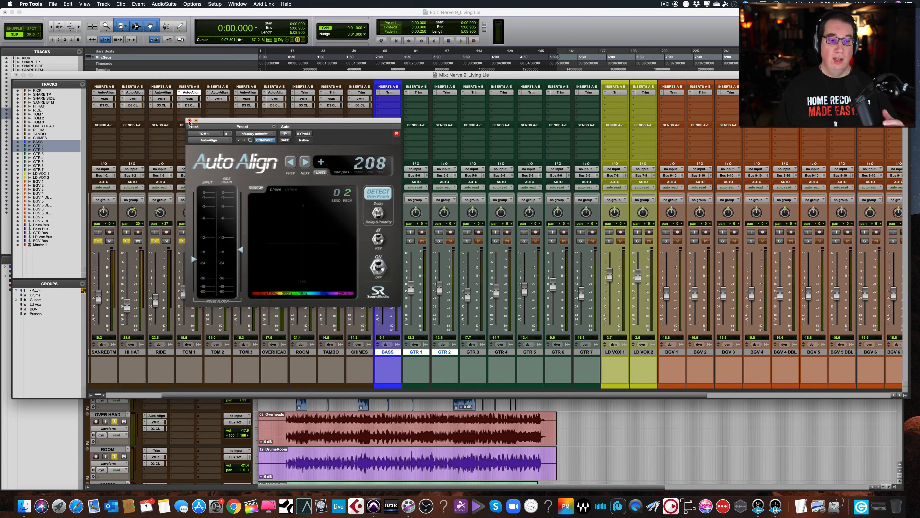
{"action": "key", "text": "F2"}
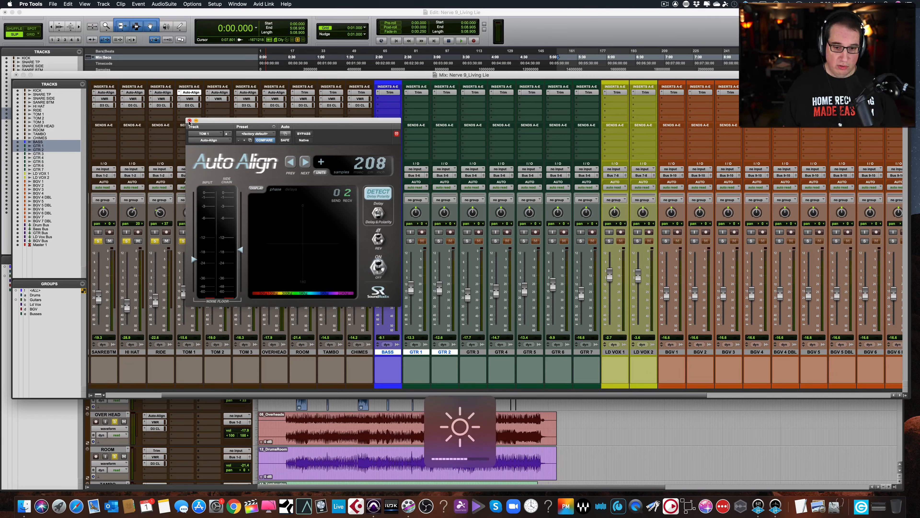
{"action": "left_click", "coordinate": [190, 121]}
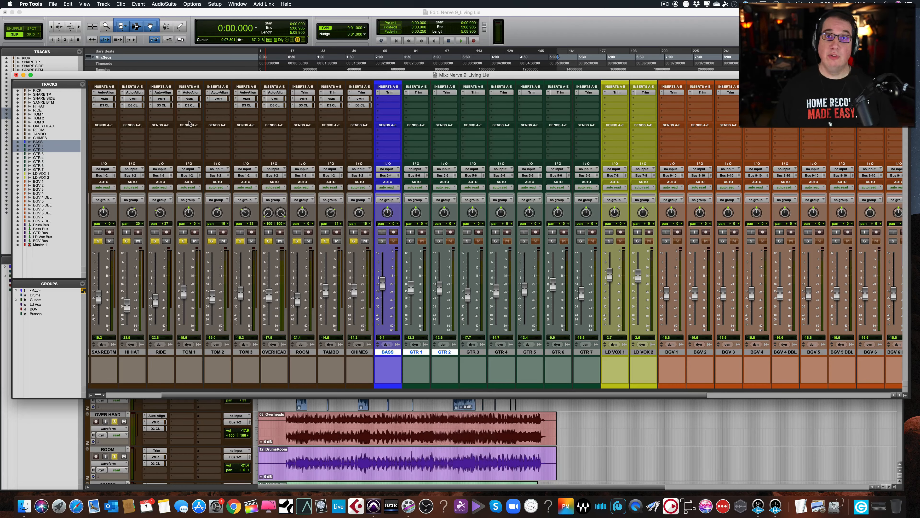
{"action": "left_click", "coordinate": [189, 99]}
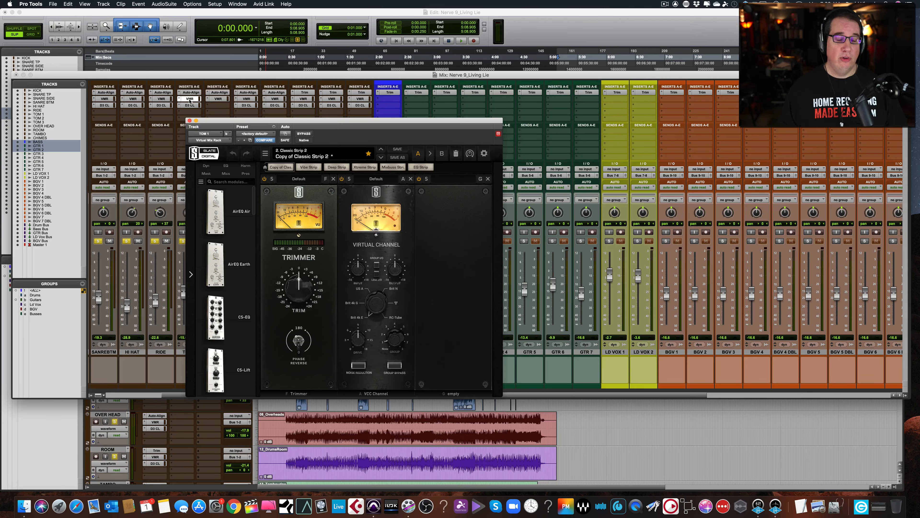
{"action": "left_click_drag", "start_coordinate": [242, 124], "coordinate": [240, 116]}
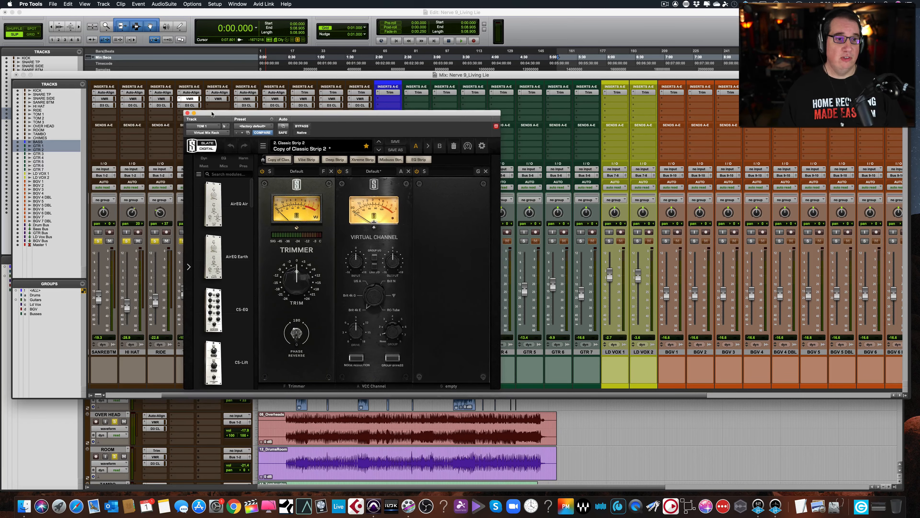
{"action": "left_click", "coordinate": [187, 112]}
{"action": "left_click", "coordinate": [189, 105]}
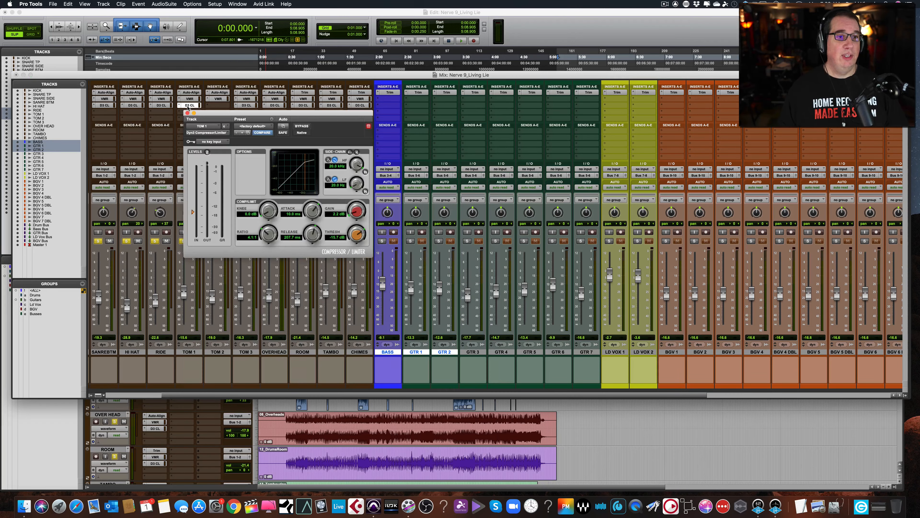
{"action": "left_click_drag", "start_coordinate": [245, 116], "coordinate": [282, 121]}
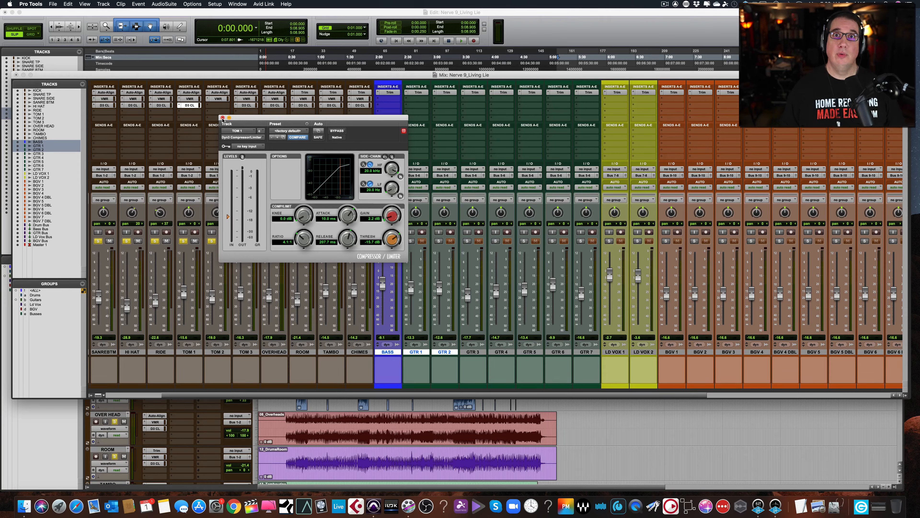
{"action": "left_click", "coordinate": [223, 118]}
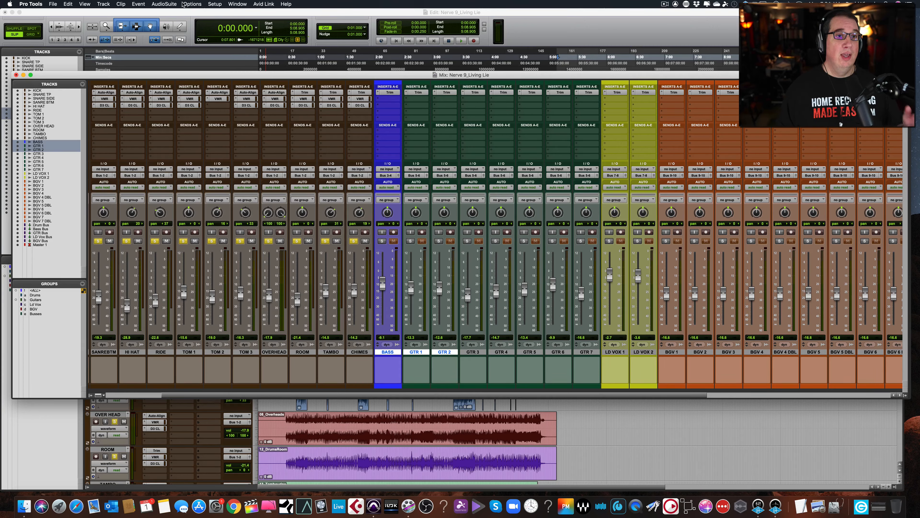
- Check the Playback Engine settings, including the hardware buffer size and dynamic plug-in processing, and close them
{"action": "left_click", "coordinate": [214, 5]}
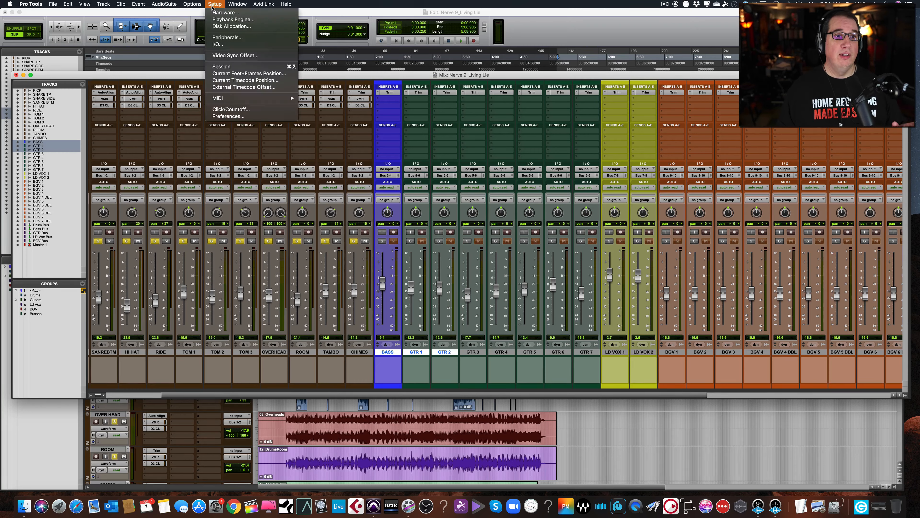
{"action": "left_click", "coordinate": [213, 20]}
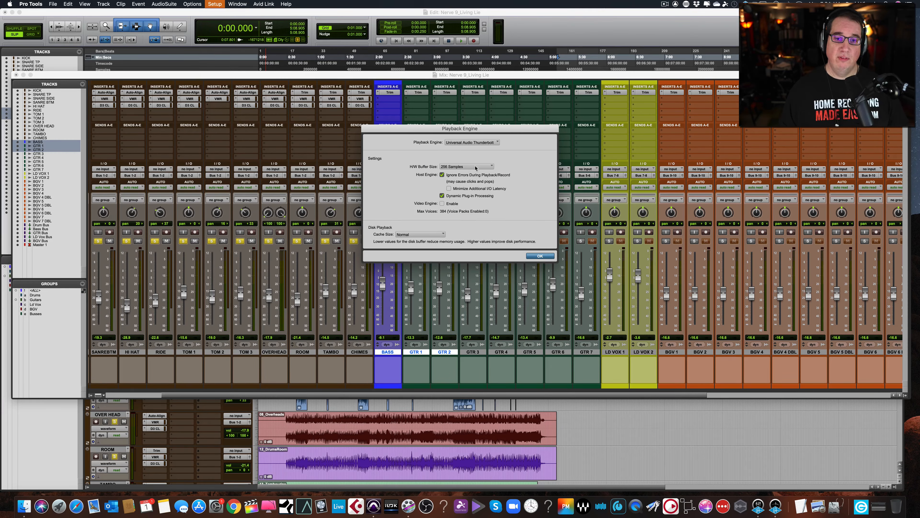
{"action": "left_click_drag", "start_coordinate": [462, 129], "coordinate": [414, 116]}
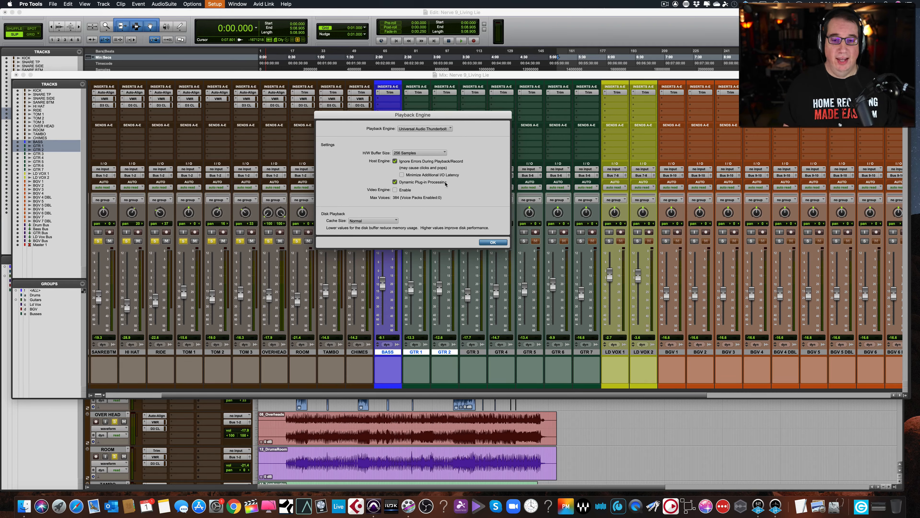
{"action": "left_click", "coordinate": [494, 242]}
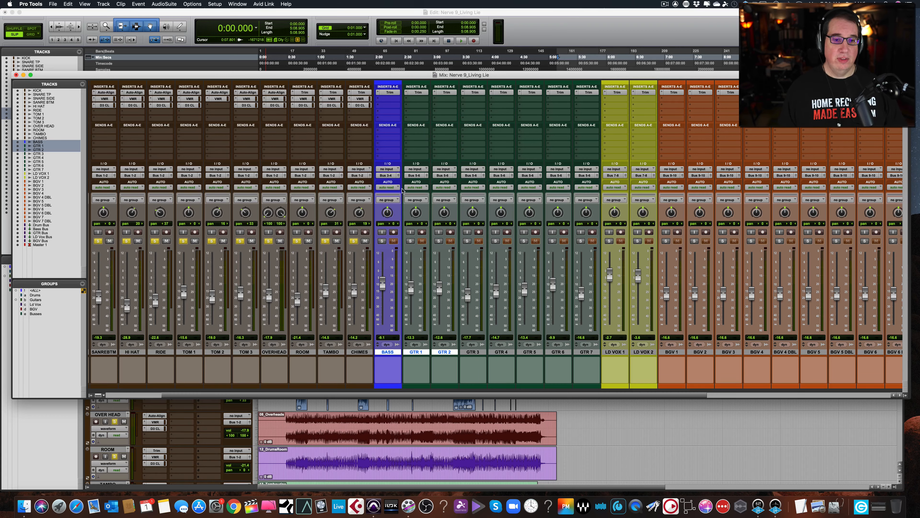
- Return to the edit window and play the session from about 0:30
{"action": "left_click", "coordinate": [16, 75]}
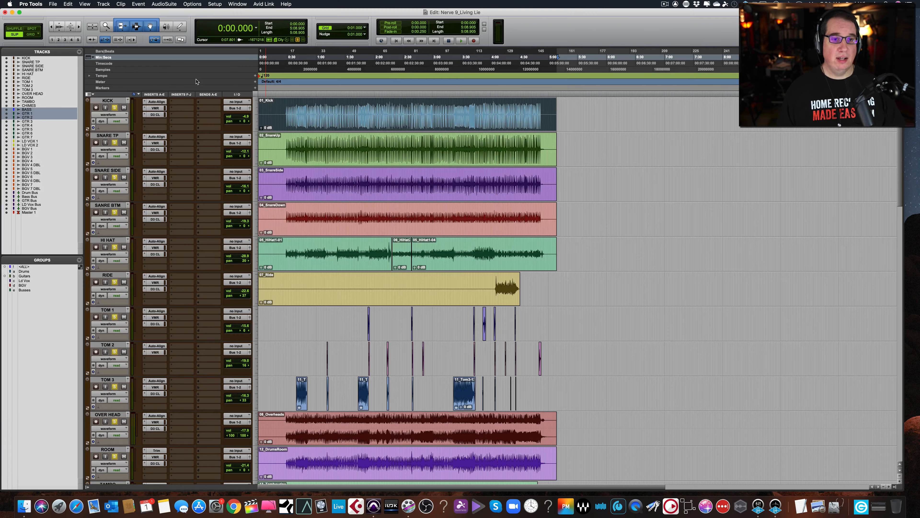
{"action": "left_click", "coordinate": [287, 78]}
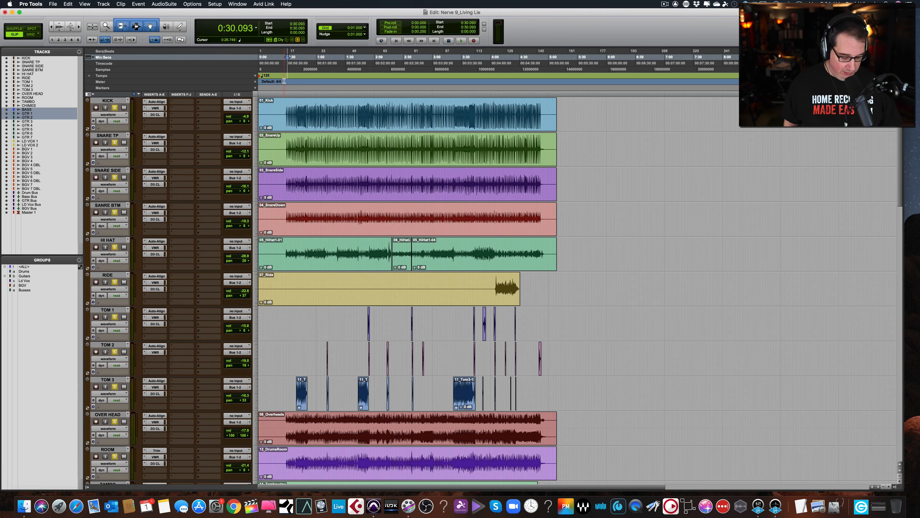
{"action": "key", "text": "space"}
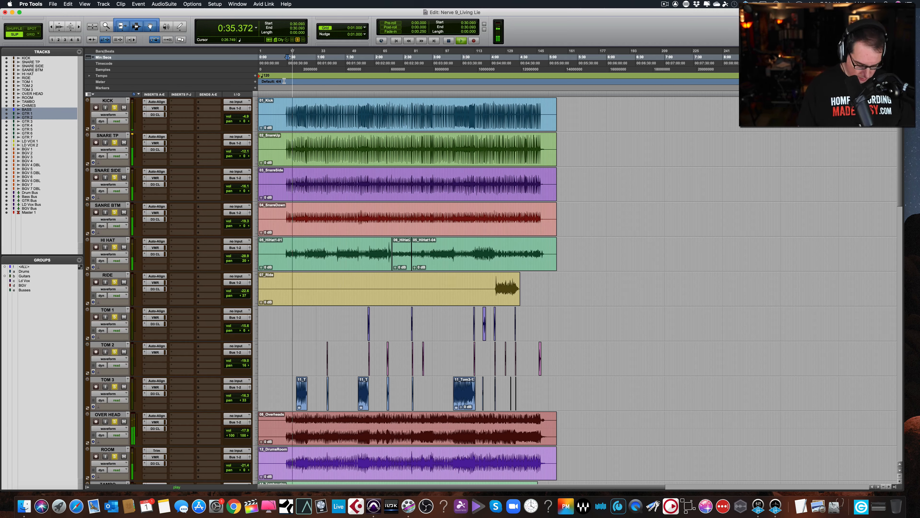
- Solo the BASS track in the mixer during playback, raise its fader slightly to about -8.6 dB, and stop playback
{"action": "key", "text": "super+equal"}
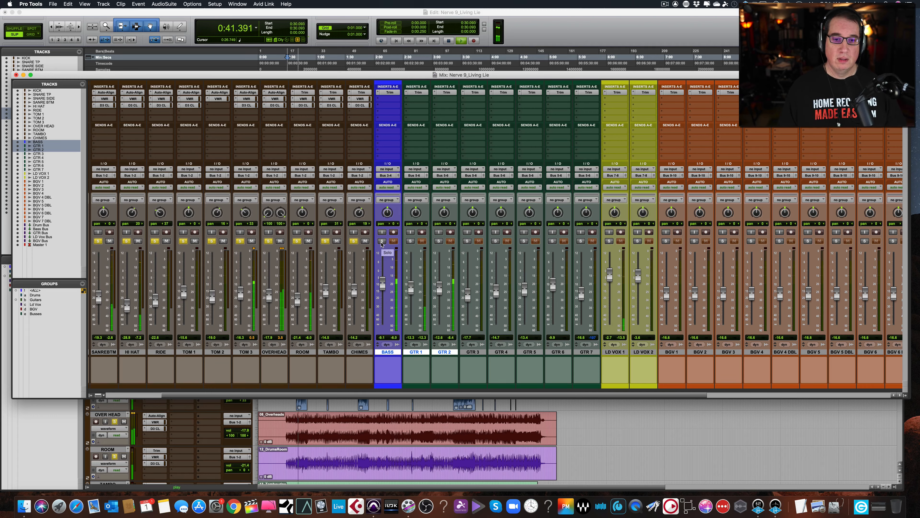
{"action": "left_click", "coordinate": [382, 241]}
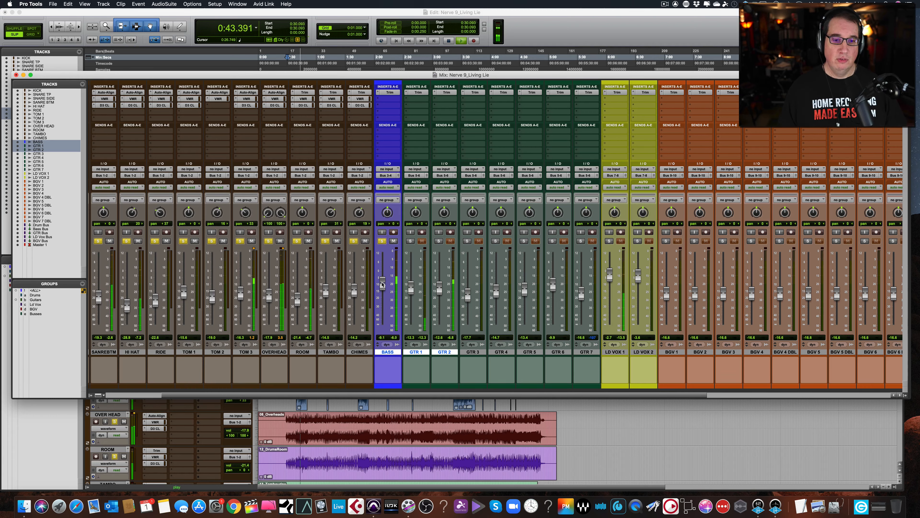
{"action": "left_click_drag", "start_coordinate": [382, 285], "coordinate": [383, 283]}
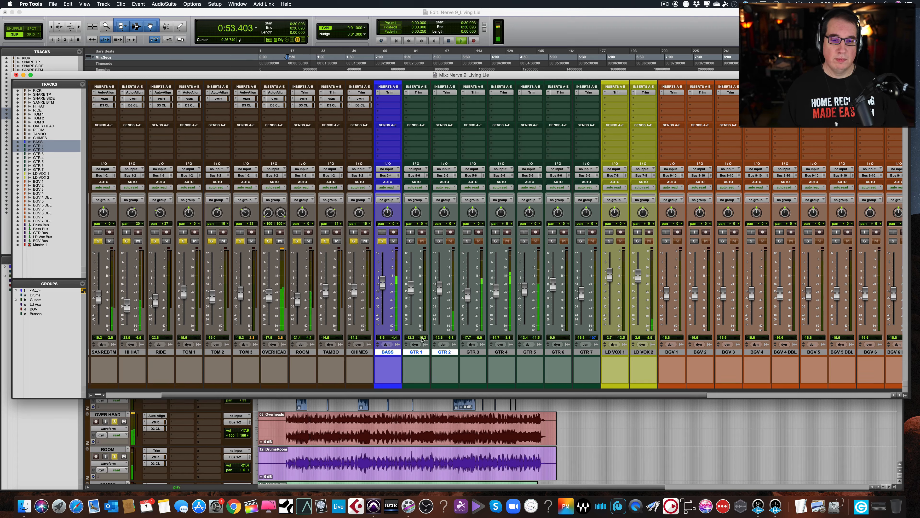
{"action": "key", "text": "space"}
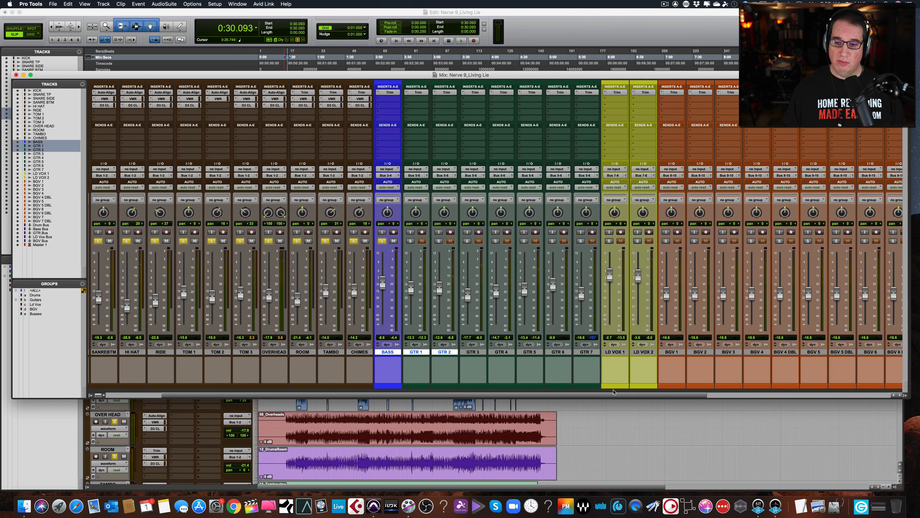
- Inspect the Drum Bus inserts Virtual Tape Machines, FabFilter Pro-Q 2 and FG-Grey, briefly playing the session with the compressor open
{"action": "left_click_drag", "start_coordinate": [638, 397], "coordinate": [826, 394]}
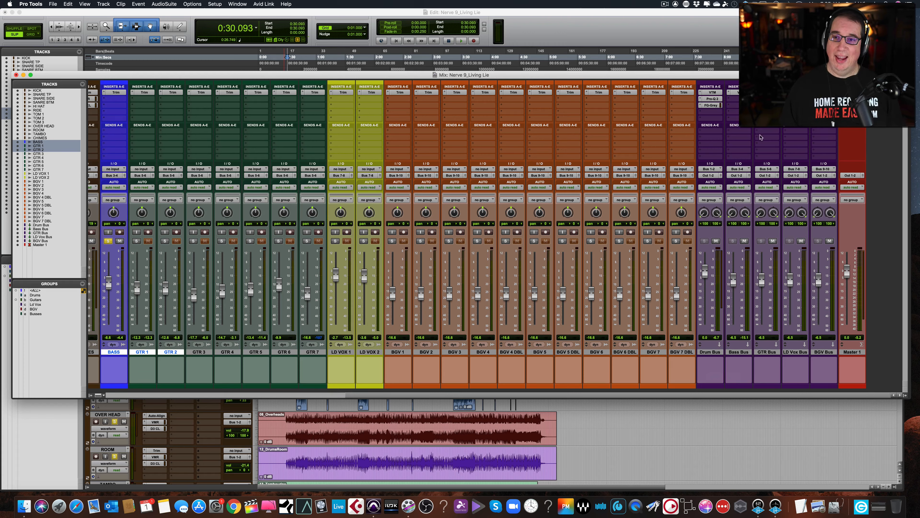
{"action": "left_click", "coordinate": [712, 92]}
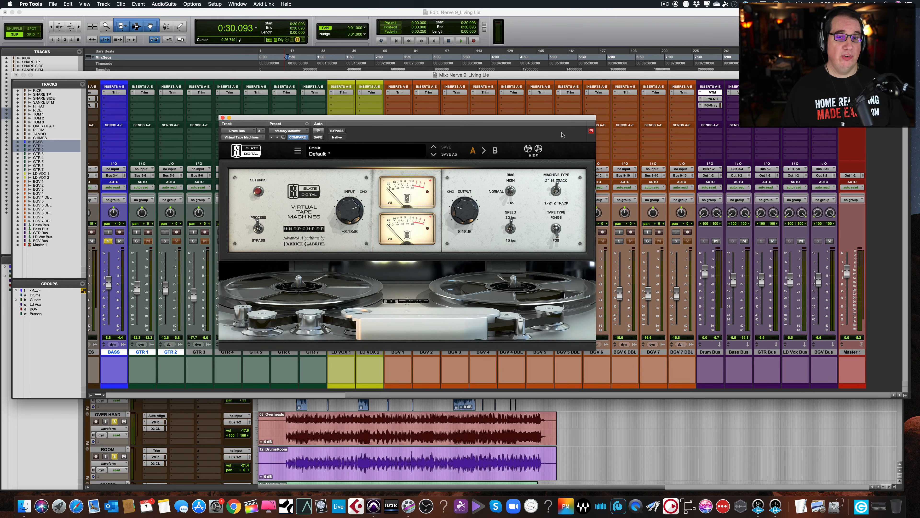
{"action": "left_click", "coordinate": [222, 118]}
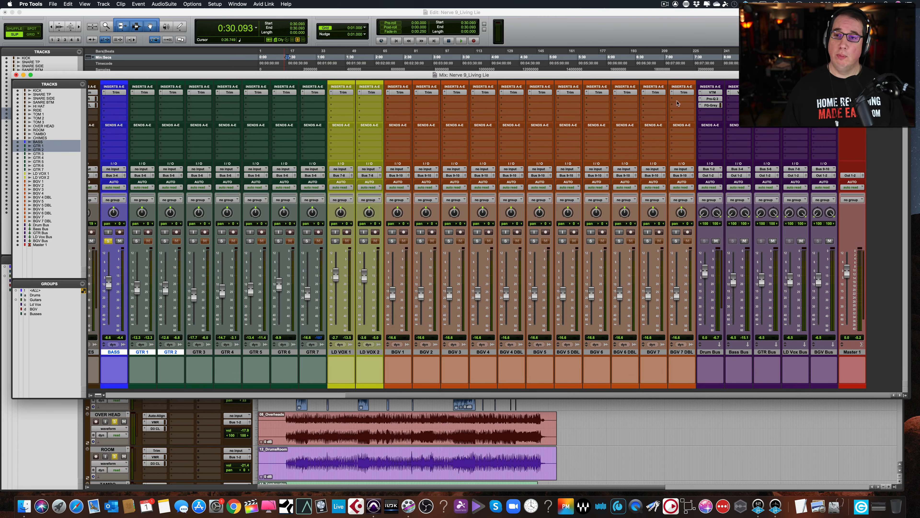
{"action": "left_click", "coordinate": [712, 98]}
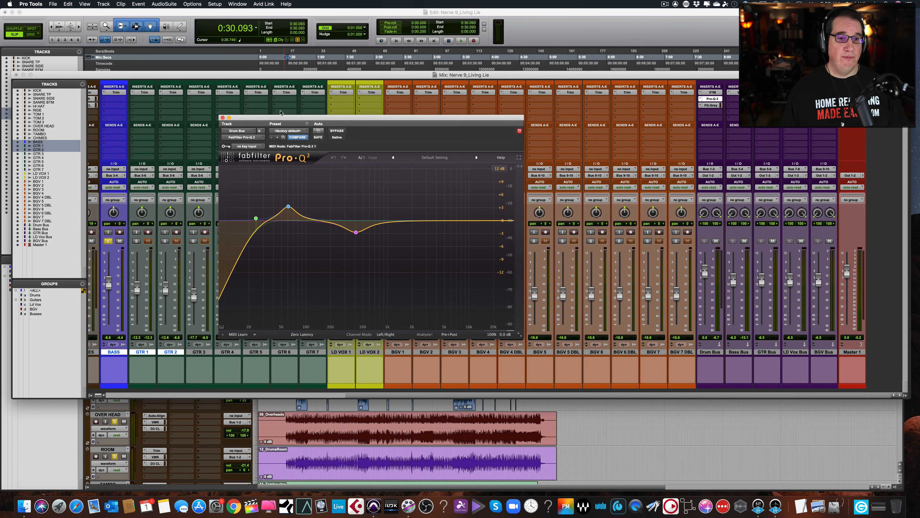
{"action": "left_click", "coordinate": [222, 118]}
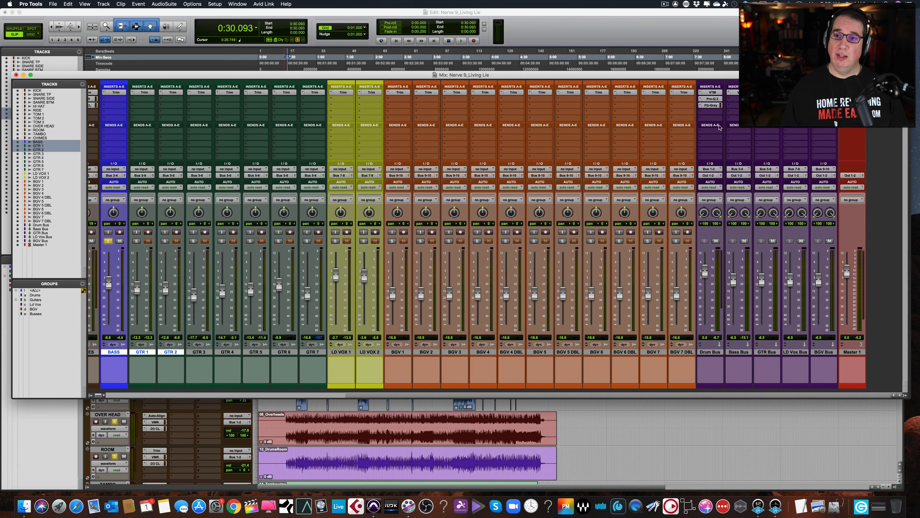
{"action": "left_click", "coordinate": [711, 105]}
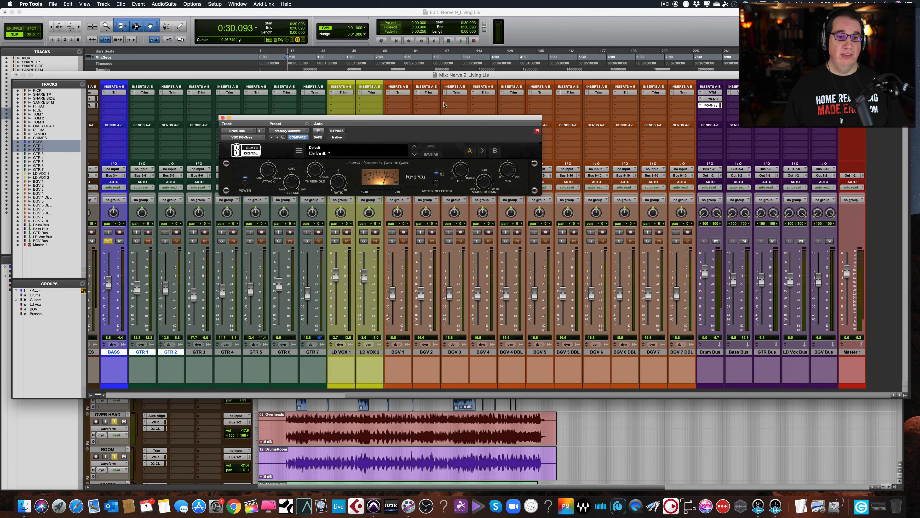
{"action": "key", "text": "space"}
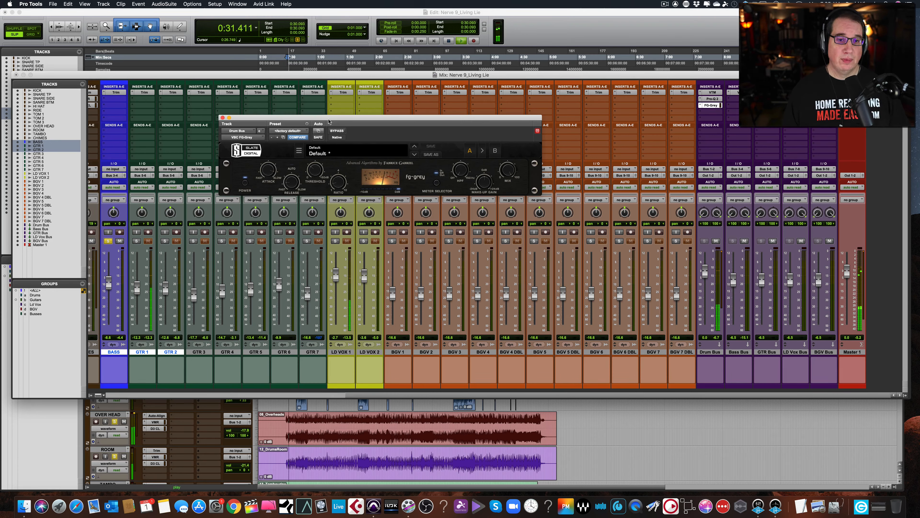
{"action": "left_click", "coordinate": [222, 118]}
{"action": "key", "text": "space"}
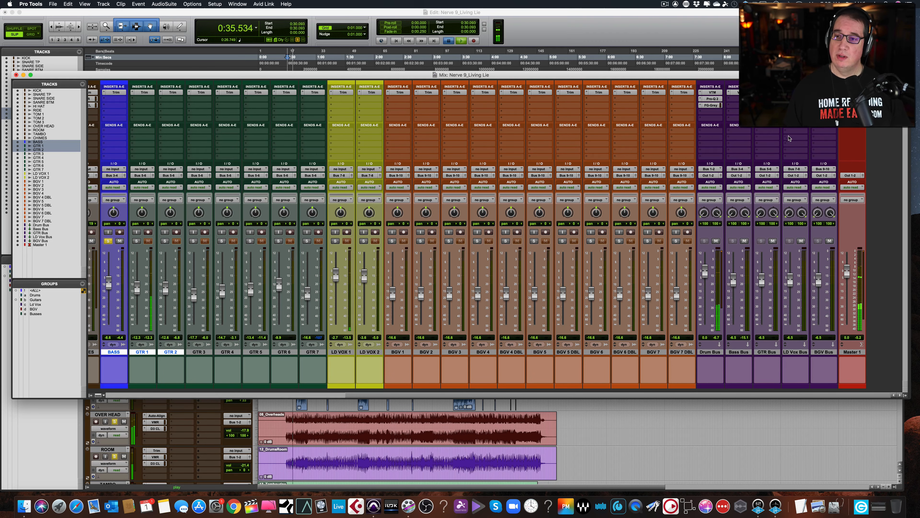
- Inspect the Virtual Mix Rack insert on the Master 1 track and close it
{"action": "left_click", "coordinate": [854, 93]}
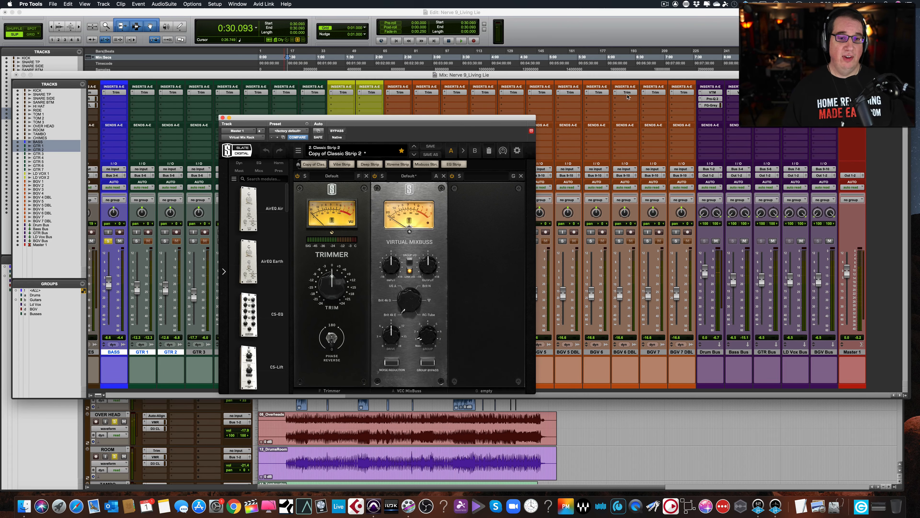
{"action": "left_click_drag", "start_coordinate": [346, 118], "coordinate": [339, 92]}
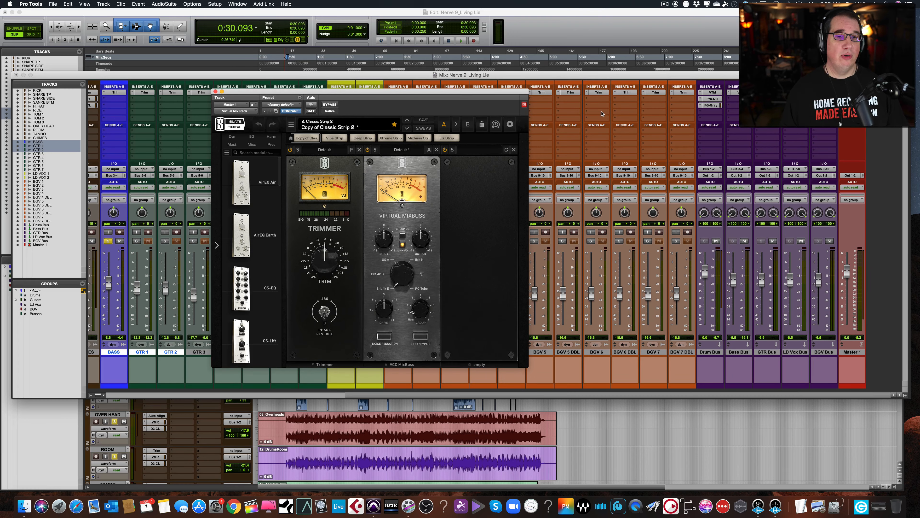
{"action": "left_click", "coordinate": [215, 92]}
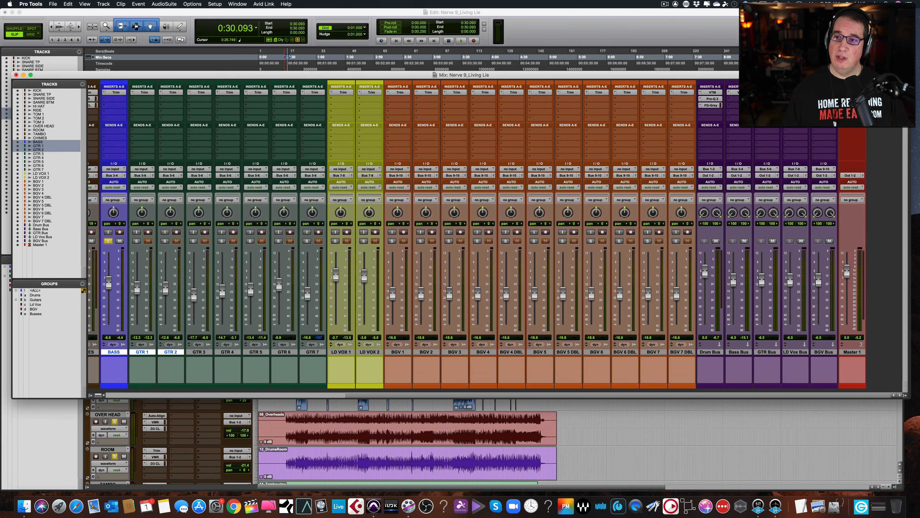
- Inspect the Master 1 inserts FG-MU and Virtual Tape Machines while playing the session, and stop playback
{"action": "left_click", "coordinate": [855, 98]}
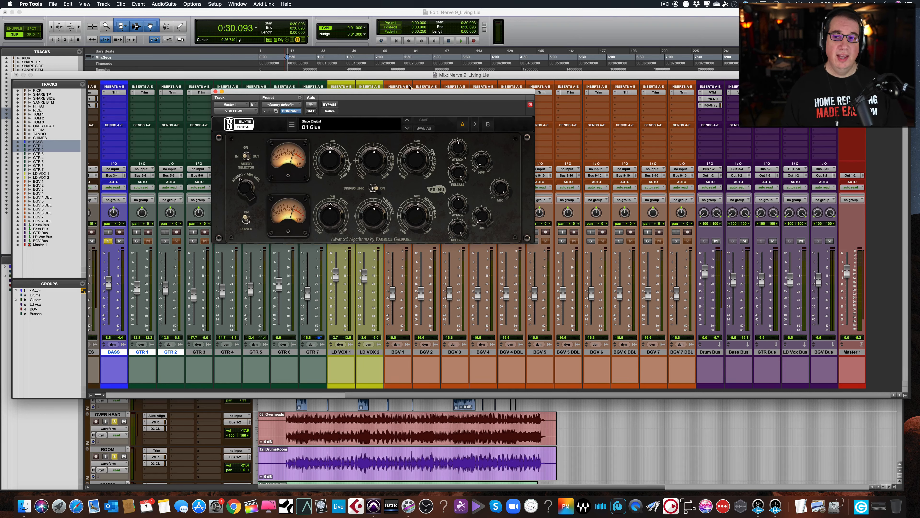
{"action": "left_click", "coordinate": [855, 105]}
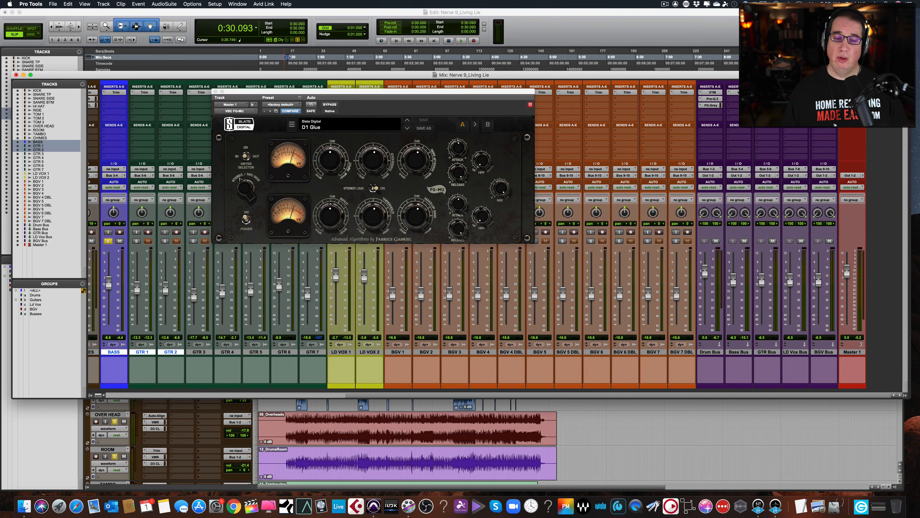
{"action": "key", "text": "space"}
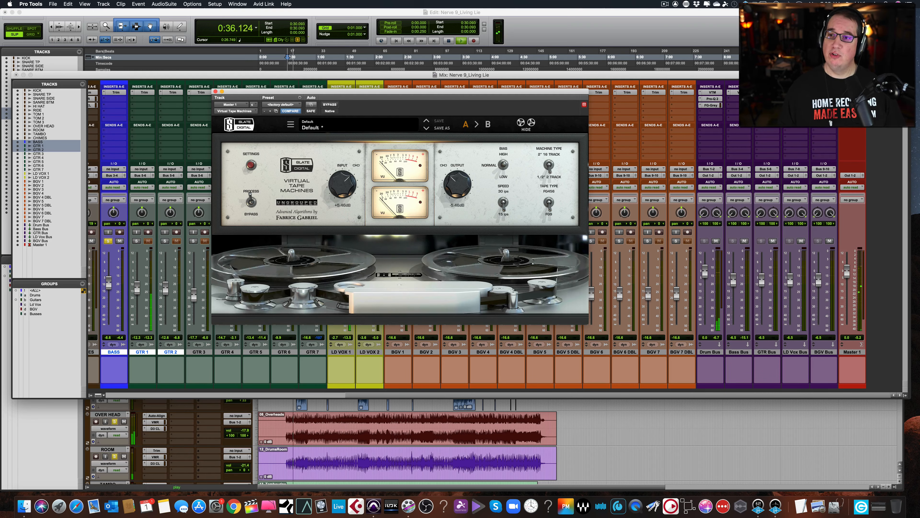
{"action": "left_click", "coordinate": [854, 99]}
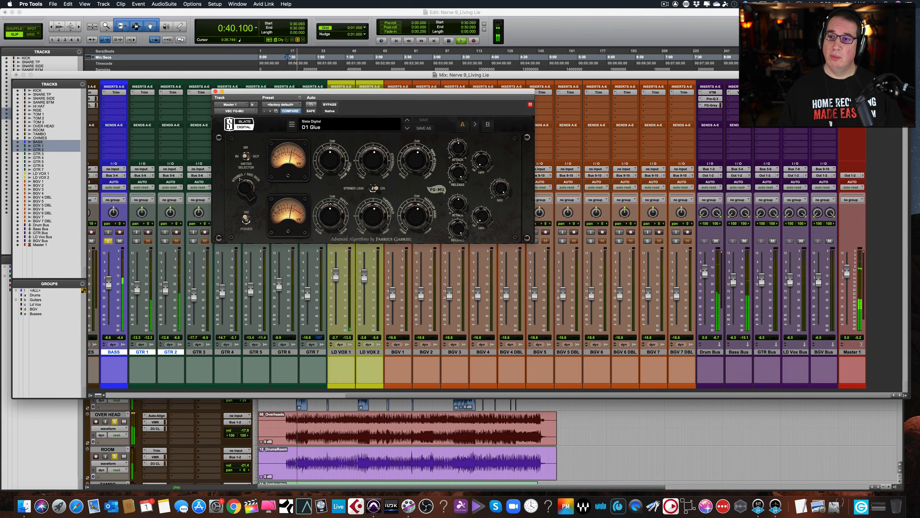
{"action": "left_click", "coordinate": [854, 105]}
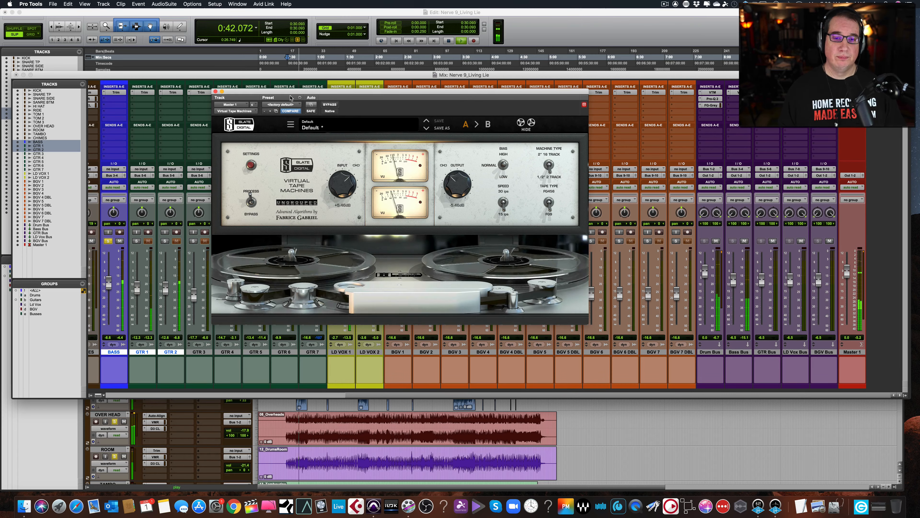
{"action": "left_click", "coordinate": [215, 91]}
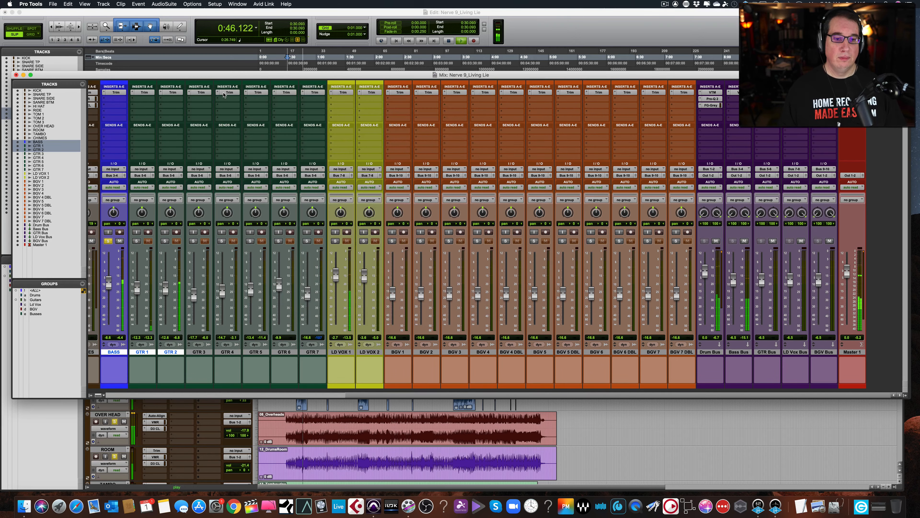
{"action": "key", "text": "space"}
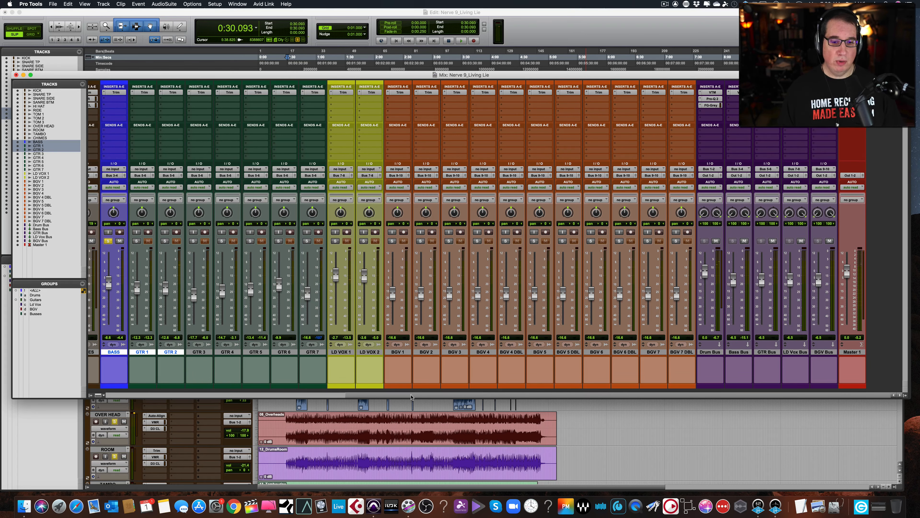
- Copy the VMR insert from the CHIMES track to the second insert slot of the BASS track and open it
{"action": "left_click_drag", "start_coordinate": [412, 396], "coordinate": [231, 396]}
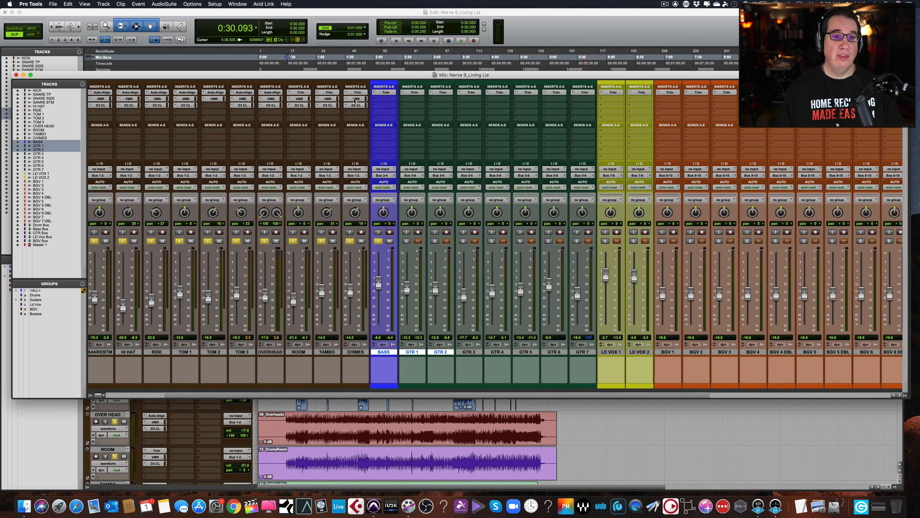
{"action": "left_click_drag", "start_coordinate": [358, 101], "coordinate": [384, 101]}
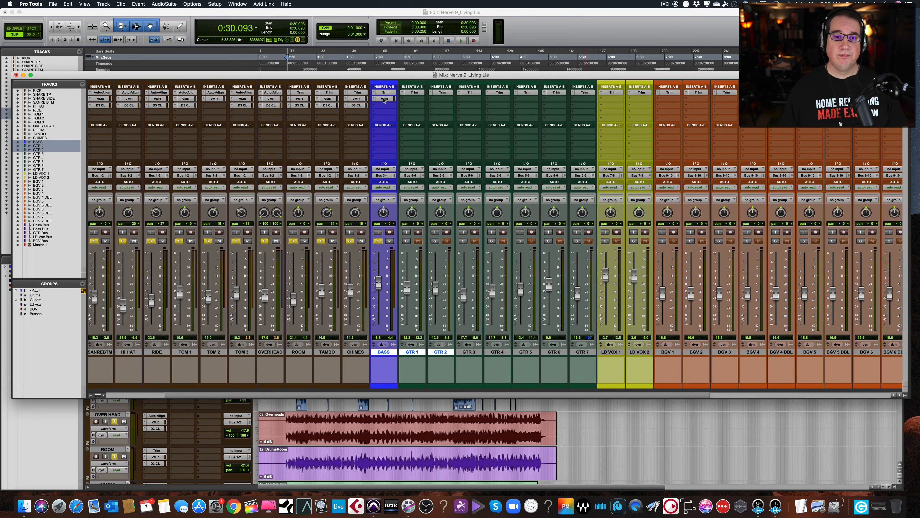
{"action": "left_click", "coordinate": [385, 99]}
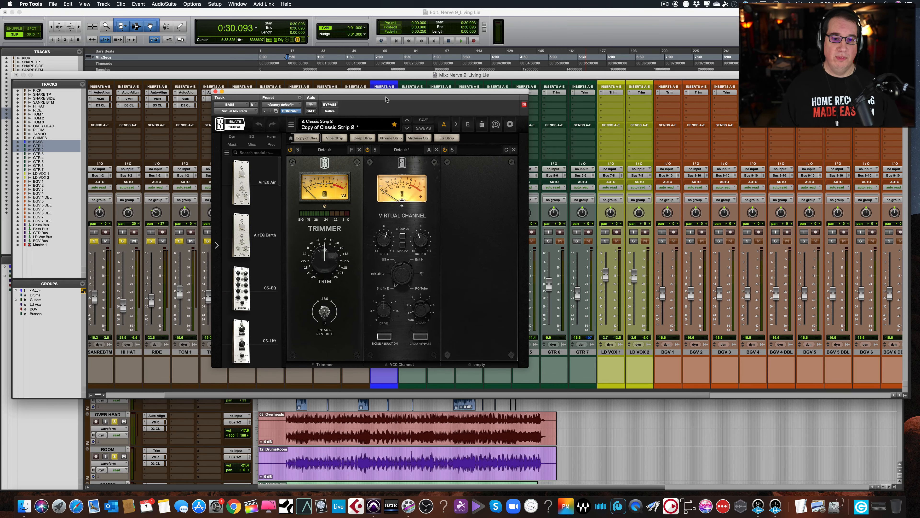
- Play the session from about 1:28 and set the Trimmer module on the BASS track to about -4 dB
{"action": "key", "text": "space"}
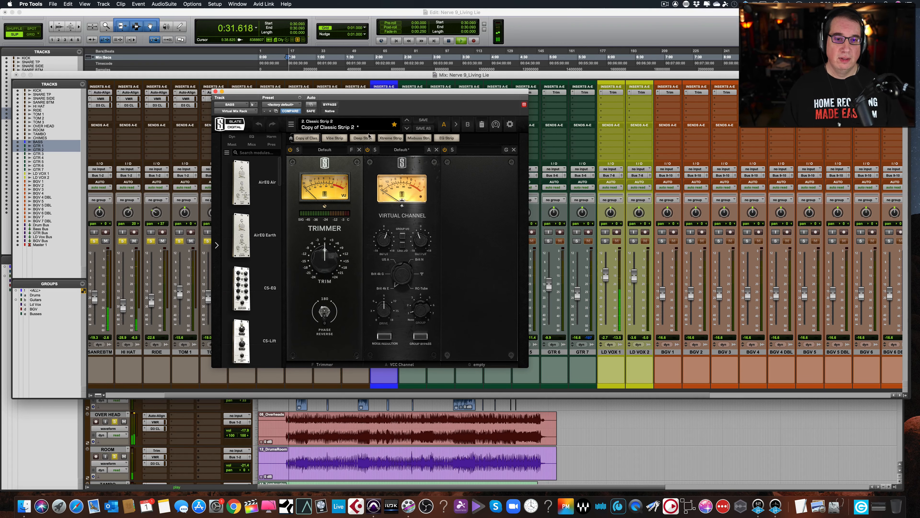
{"action": "key", "text": "space"}
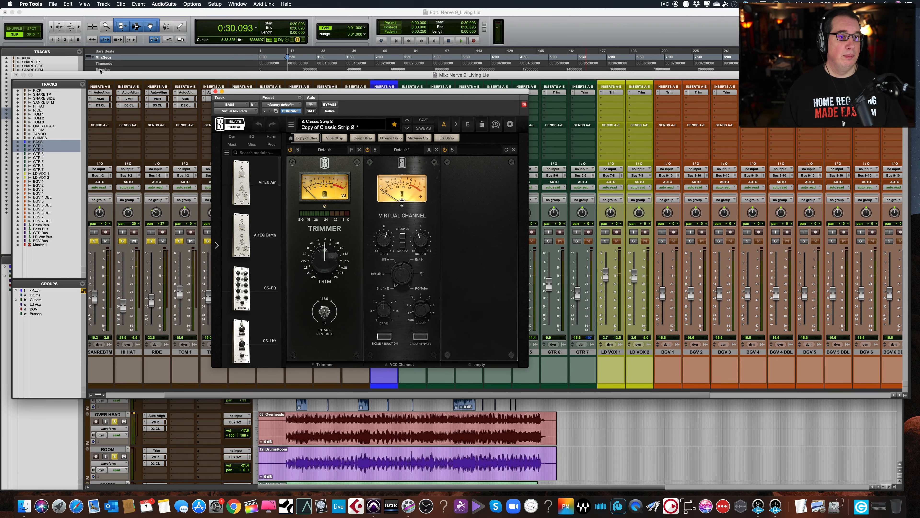
{"action": "left_click", "coordinate": [343, 58]}
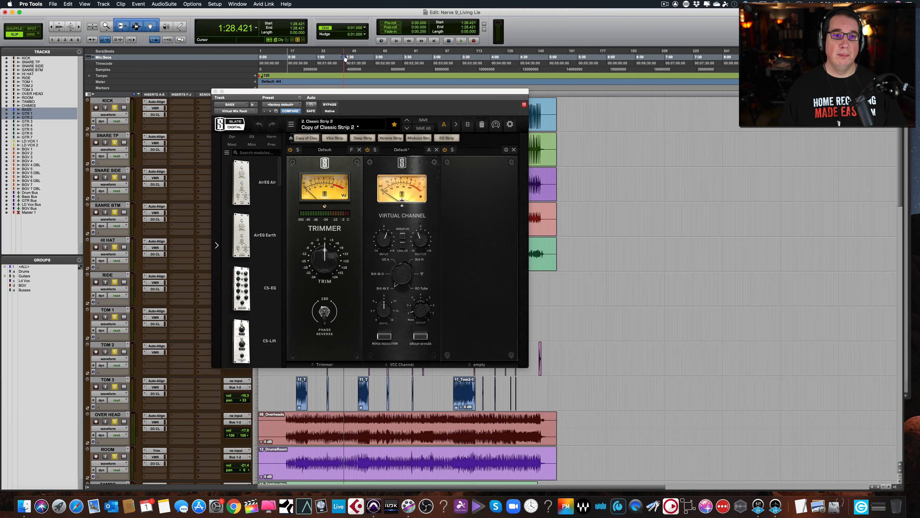
{"action": "left_click", "coordinate": [344, 58]}
{"action": "key", "text": "space"}
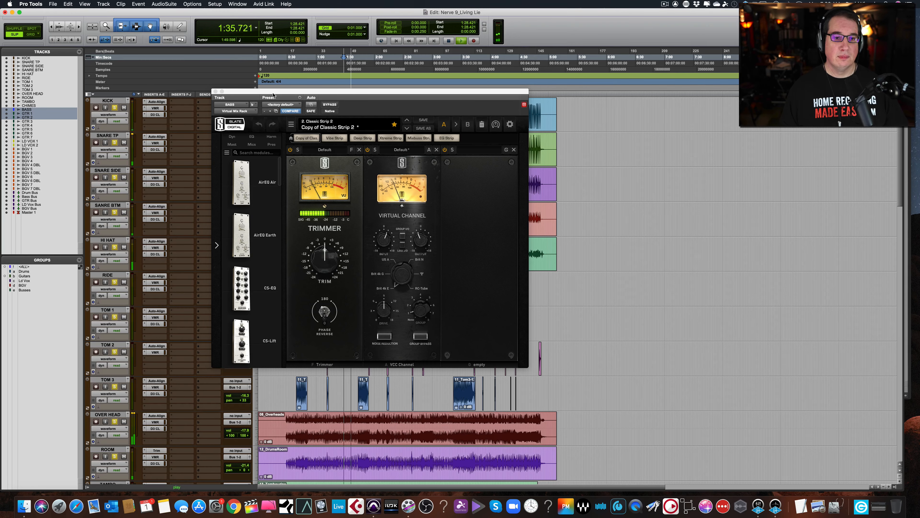
{"action": "left_click", "coordinate": [324, 260]}
{"action": "left_click_drag", "start_coordinate": [325, 259], "coordinate": [324, 275]}
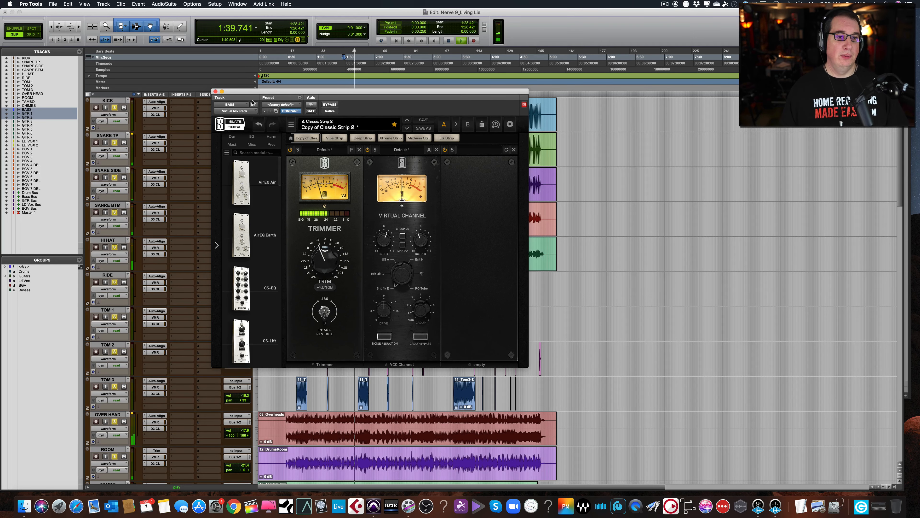
{"action": "left_click", "coordinate": [216, 91]}
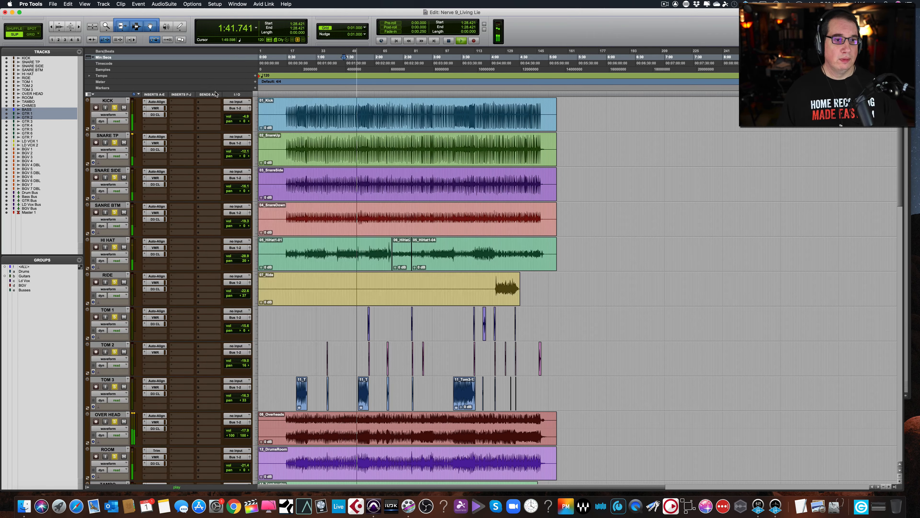
- Stop playback and insert the Waves CLA-2A (mono) compressor in the BASS track's third insert slot
{"action": "scroll", "coordinate": [199, 200], "scroll_direction": "down", "scroll_amount": 9}
{"action": "scroll", "coordinate": [199, 199], "scroll_direction": "down", "scroll_amount": 4}
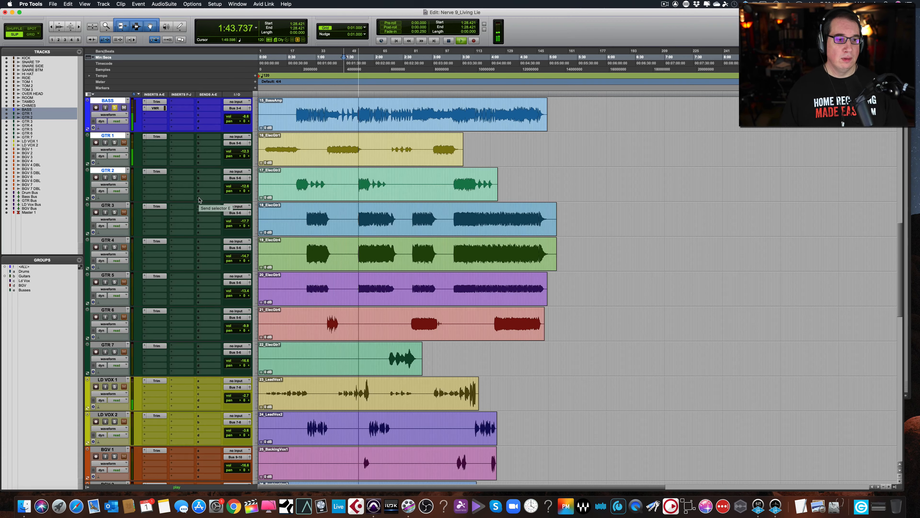
{"action": "scroll", "coordinate": [199, 201], "scroll_direction": "up", "scroll_amount": 3}
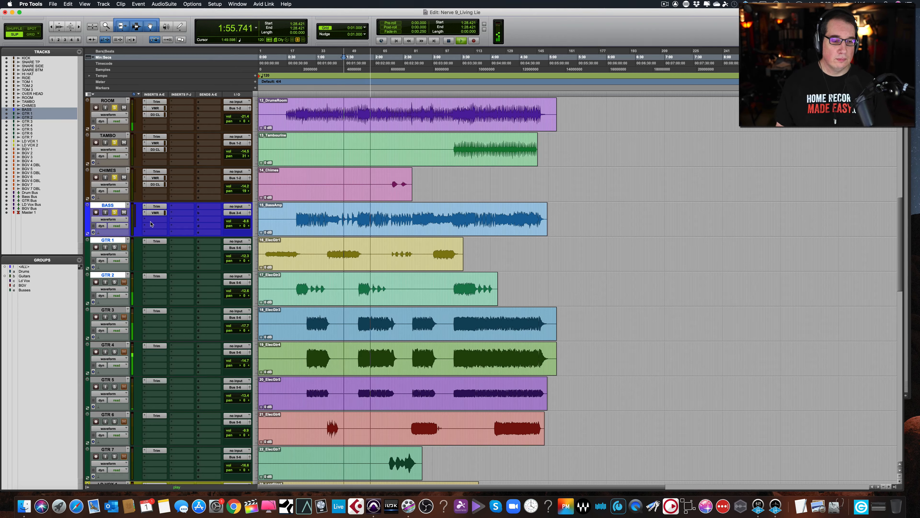
{"action": "key", "text": "space"}
{"action": "left_click", "coordinate": [155, 222]}
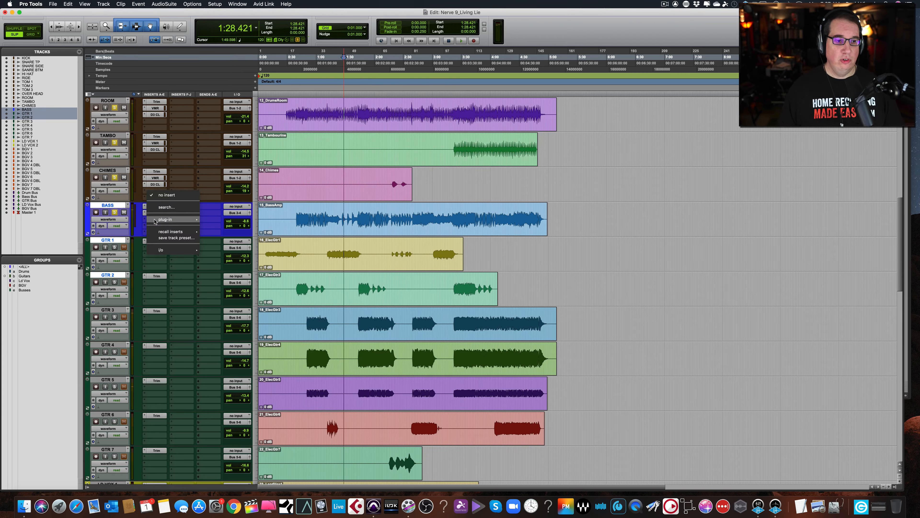
{"action": "mouse_move", "coordinate": [181, 219]}
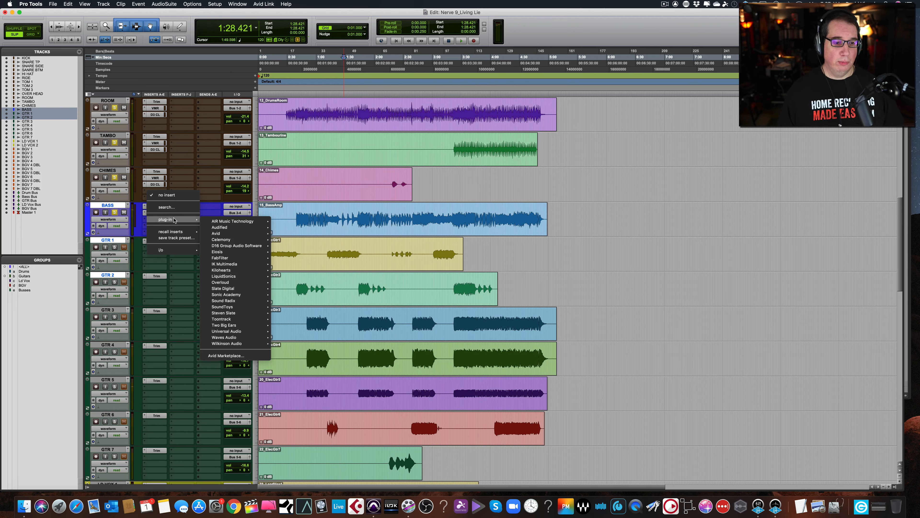
{"action": "mouse_move", "coordinate": [265, 333]}
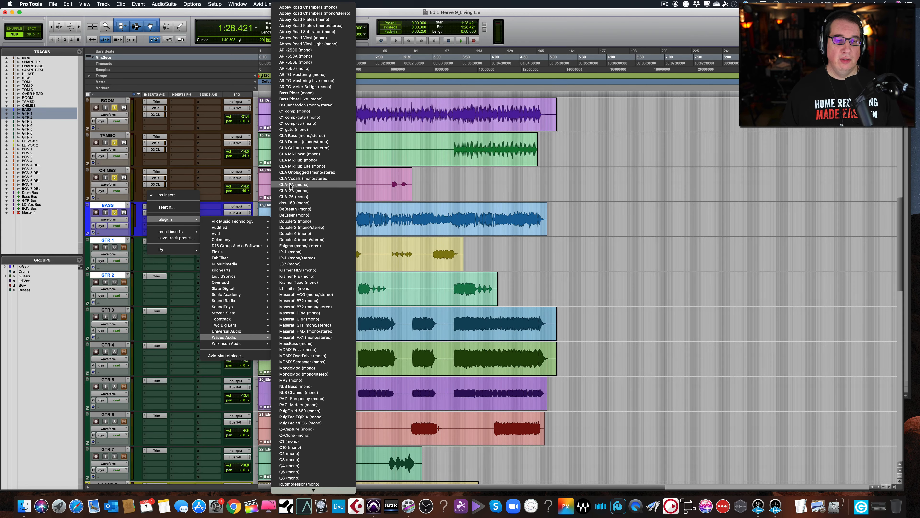
{"action": "left_click", "coordinate": [290, 185]}
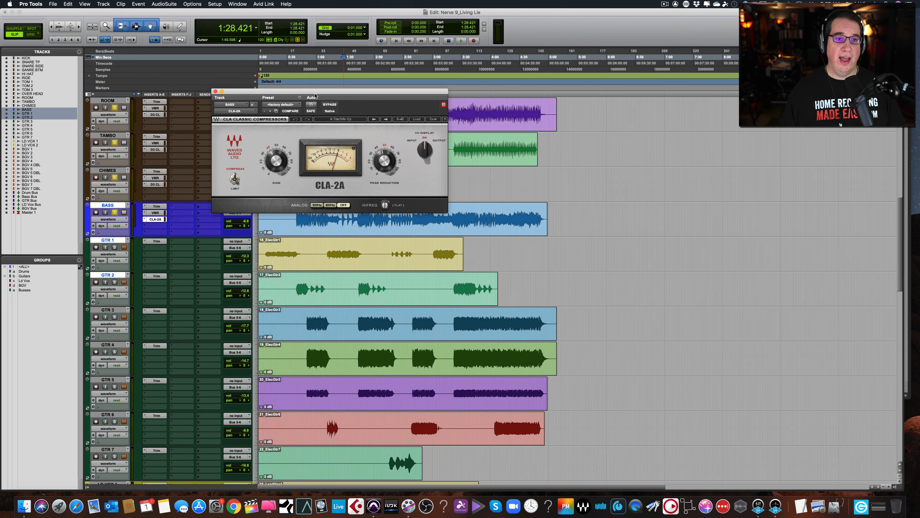
- Play the session and adjust the CLA-2A's peak reduction and gain on the BASS track
{"action": "left_click_drag", "start_coordinate": [315, 95], "coordinate": [325, 132]}
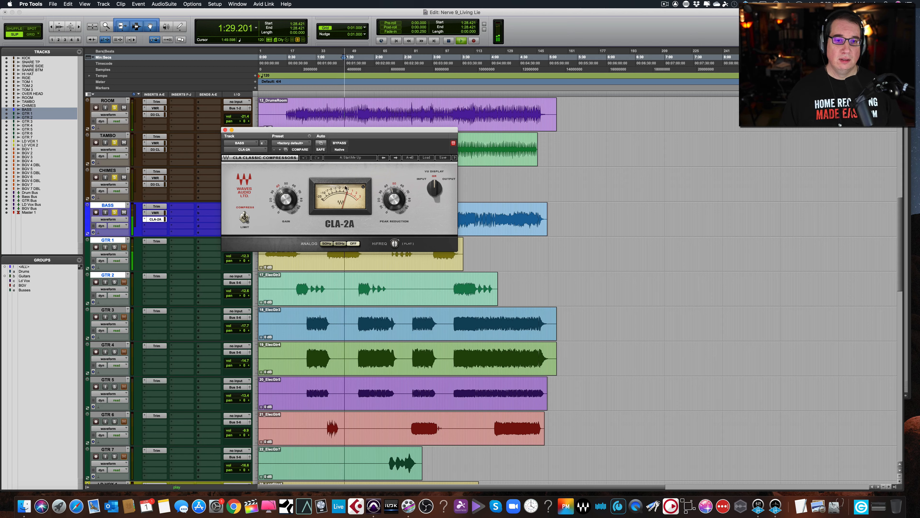
{"action": "left_click_drag", "start_coordinate": [393, 199], "coordinate": [393, 197]}
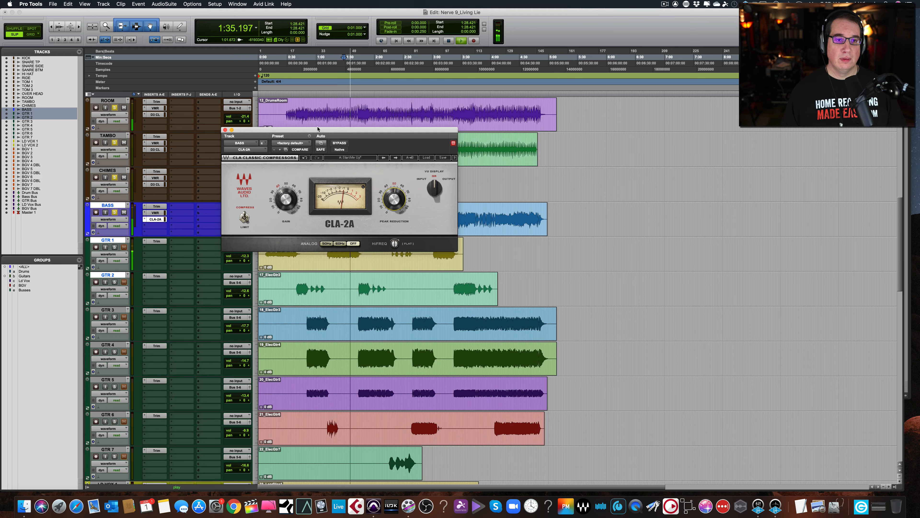
{"action": "left_click_drag", "start_coordinate": [318, 129], "coordinate": [309, 170]}
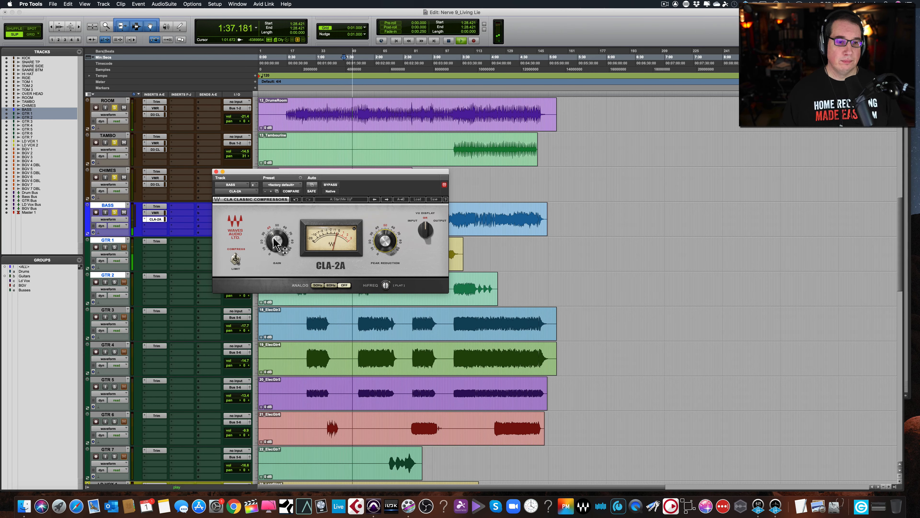
{"action": "left_click_drag", "start_coordinate": [274, 240], "coordinate": [274, 238]}
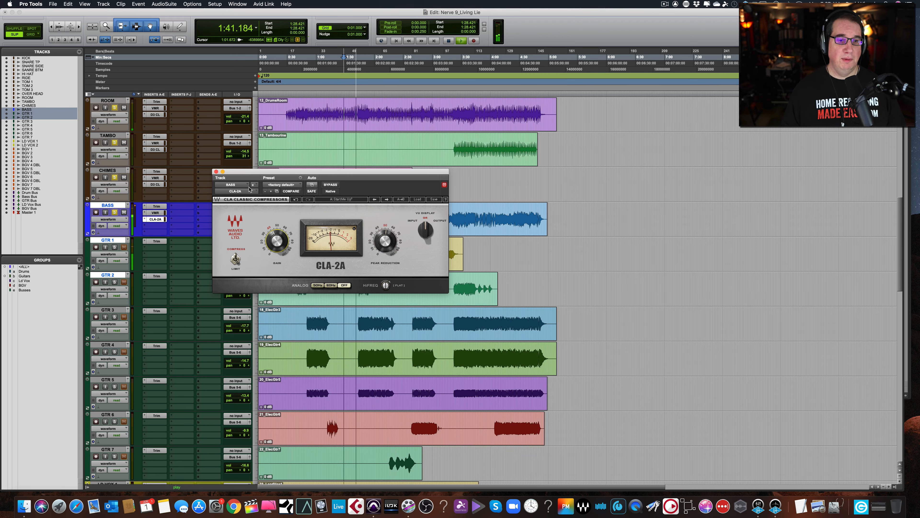
- Compare the bass with and without the CLA-2A by toggling its bypass during playback, leaving it active
{"action": "left_click", "coordinate": [329, 186]}
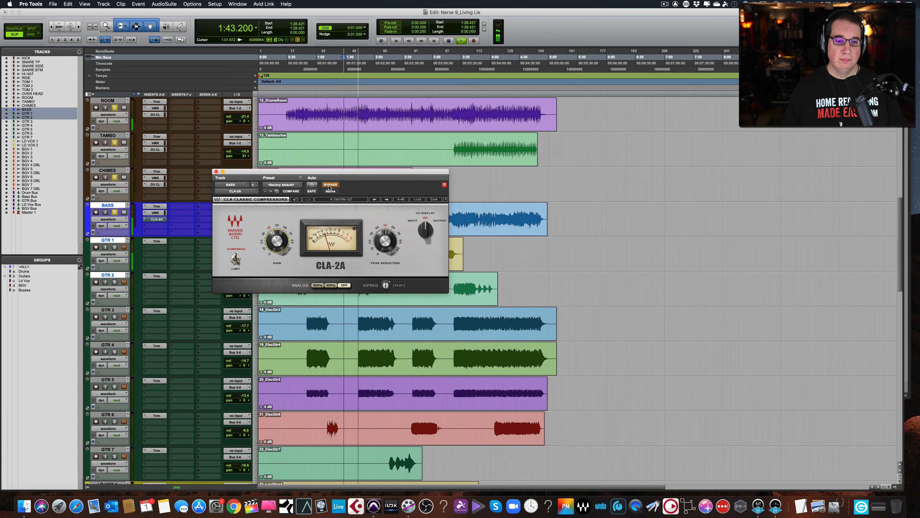
{"action": "left_click", "coordinate": [329, 186]}
{"action": "left_click", "coordinate": [329, 186]}
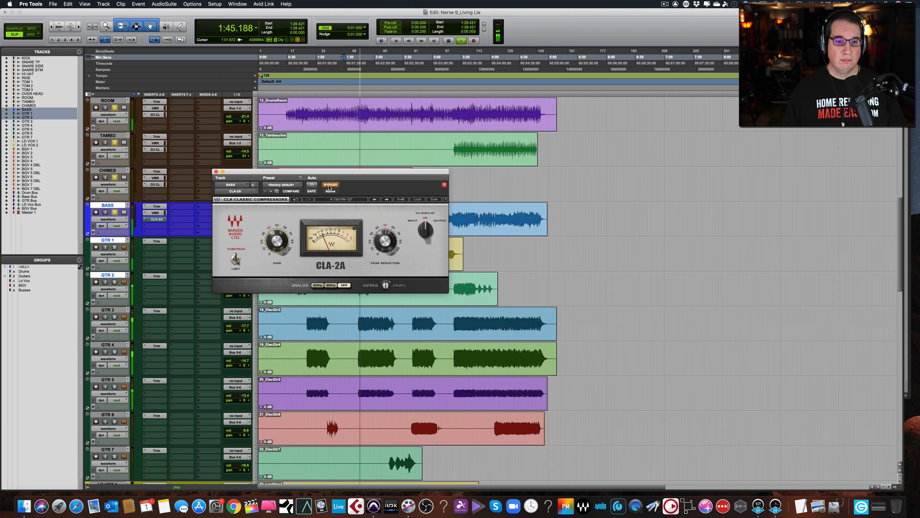
{"action": "left_click", "coordinate": [330, 185]}
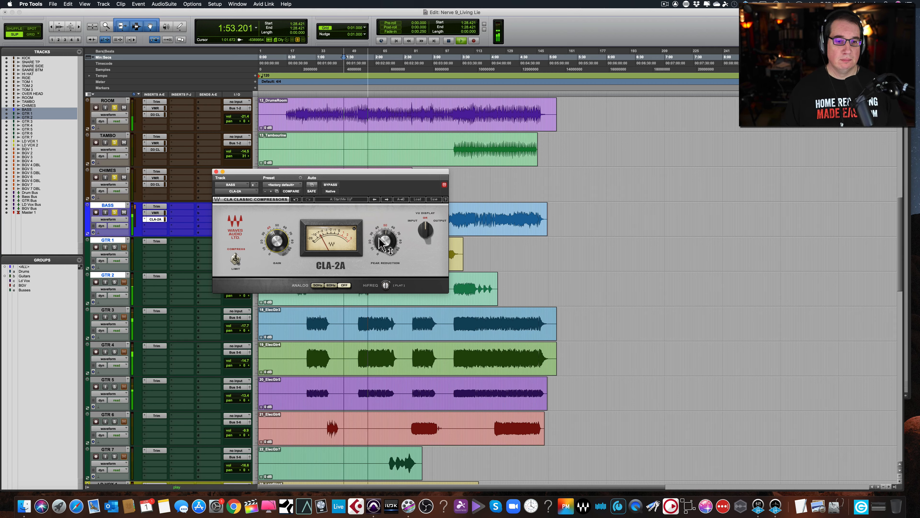
- Fine-tune the CLA-2A's peak reduction and gain during playback, and check the level match against the bypassed signal
{"action": "left_click_drag", "start_coordinate": [382, 244], "coordinate": [383, 247]}
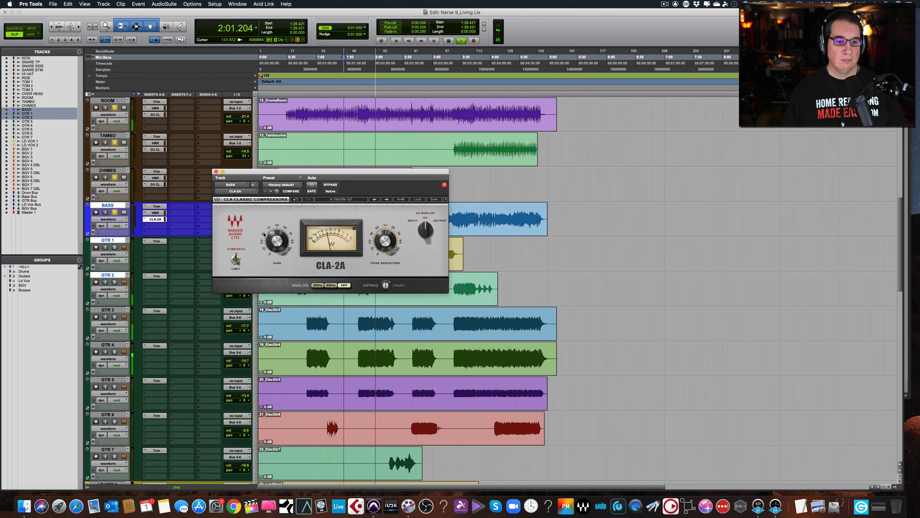
{"action": "left_click_drag", "start_coordinate": [277, 240], "coordinate": [276, 240]}
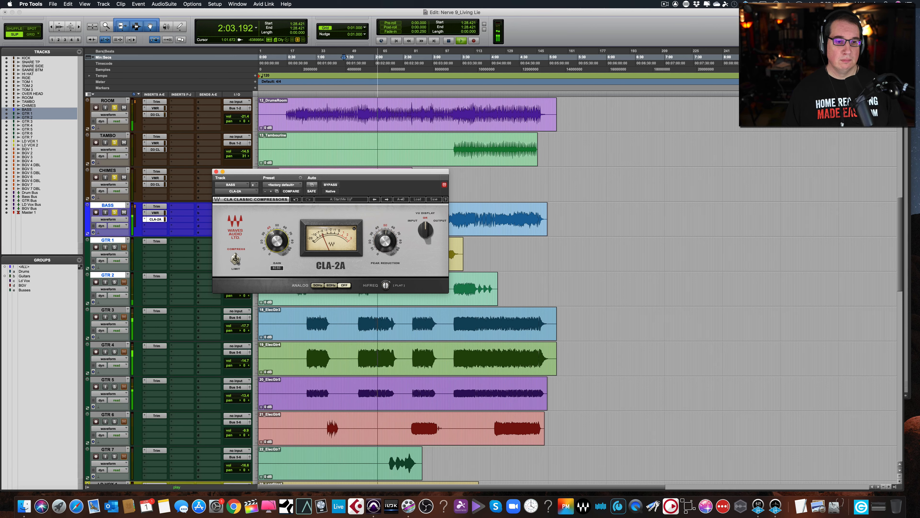
{"action": "left_click", "coordinate": [330, 185]}
{"action": "left_click", "coordinate": [330, 185]}
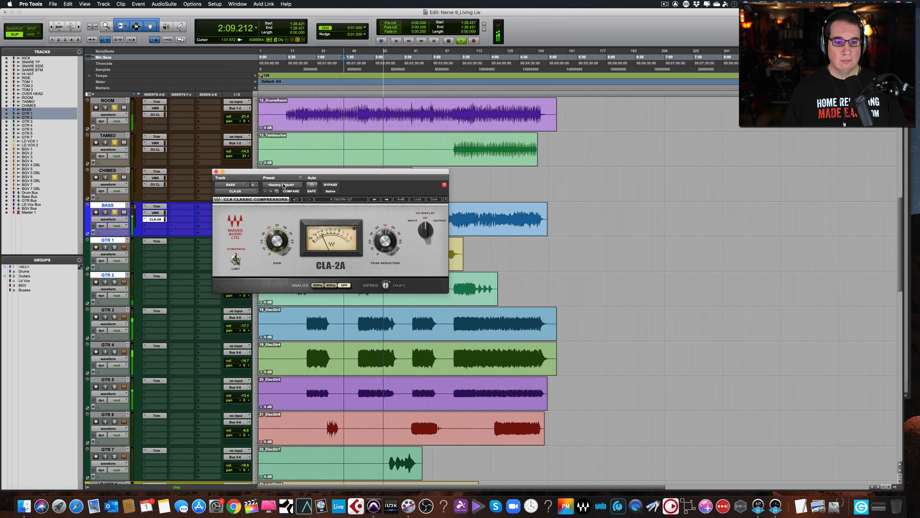
- Close the CLA-2A, lower the BASS fader to about -10.2 dB in the Mix window during playback, and stop
{"action": "left_click", "coordinate": [216, 172]}
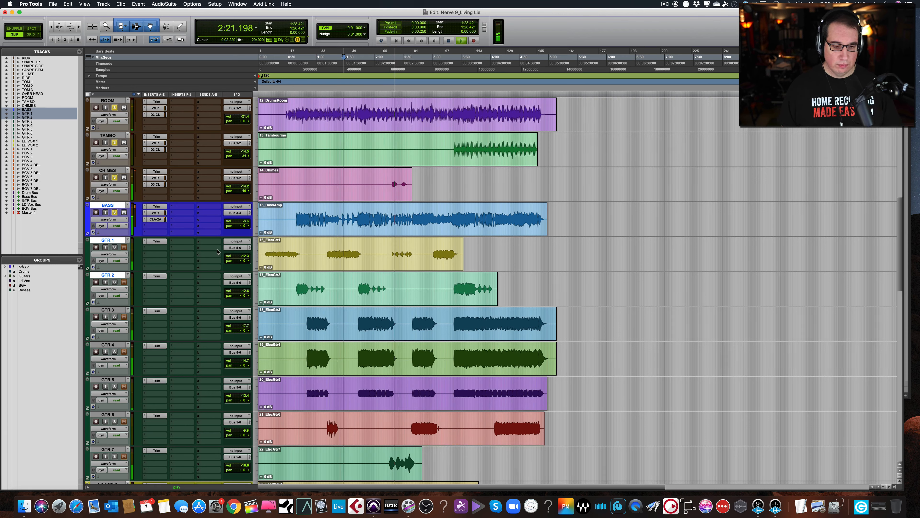
{"action": "key", "text": "super+equal"}
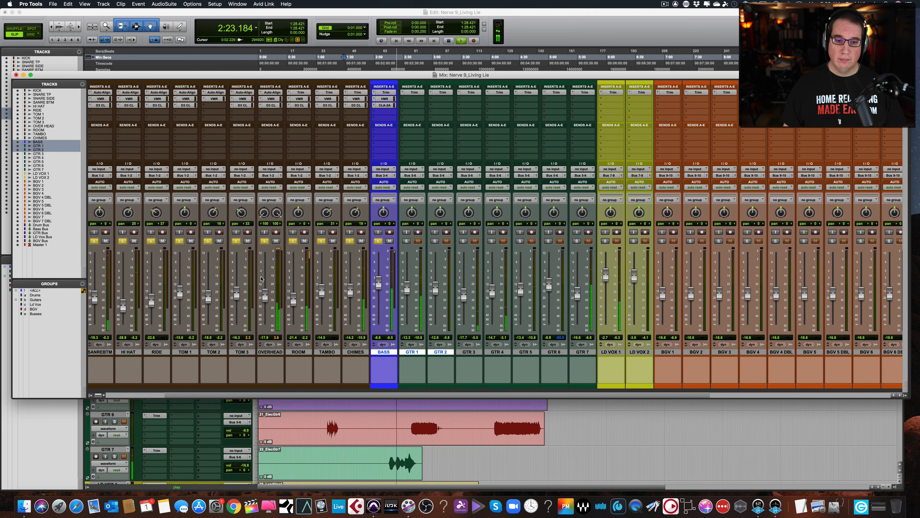
{"action": "left_click_drag", "start_coordinate": [378, 282], "coordinate": [378, 288]}
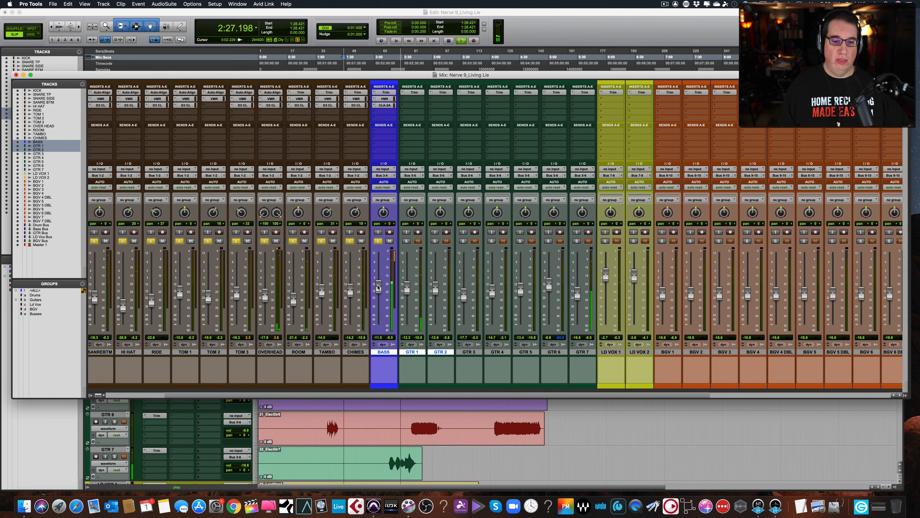
{"action": "left_click_drag", "start_coordinate": [378, 287], "coordinate": [378, 285]}
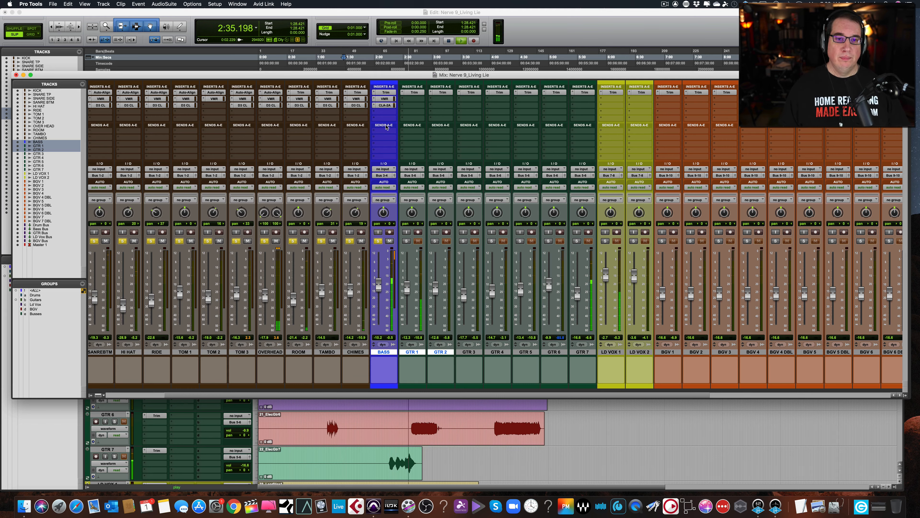
{"action": "key", "text": "space"}
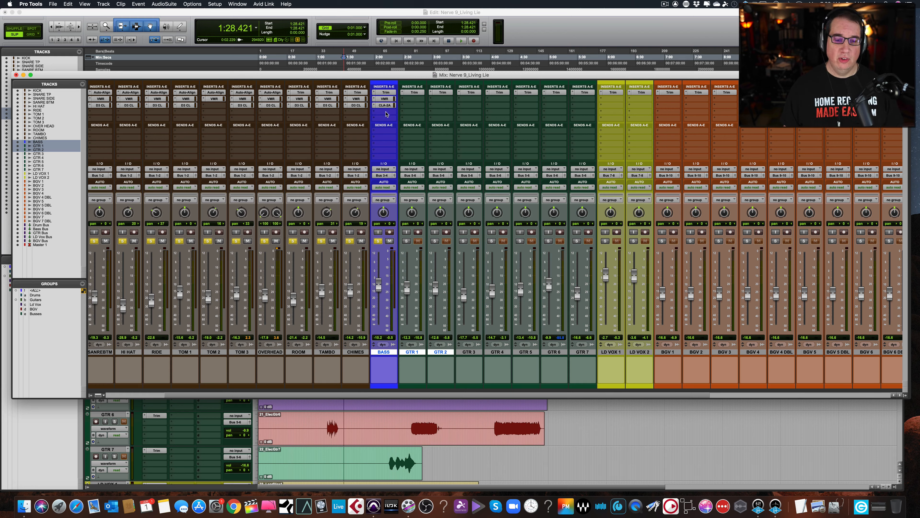
- Insert the SoundToys Devil-Loc Deluxe (mono) in the BASS track's fourth insert slot
{"action": "left_click", "coordinate": [386, 115]}
{"action": "mouse_move", "coordinate": [417, 112]}
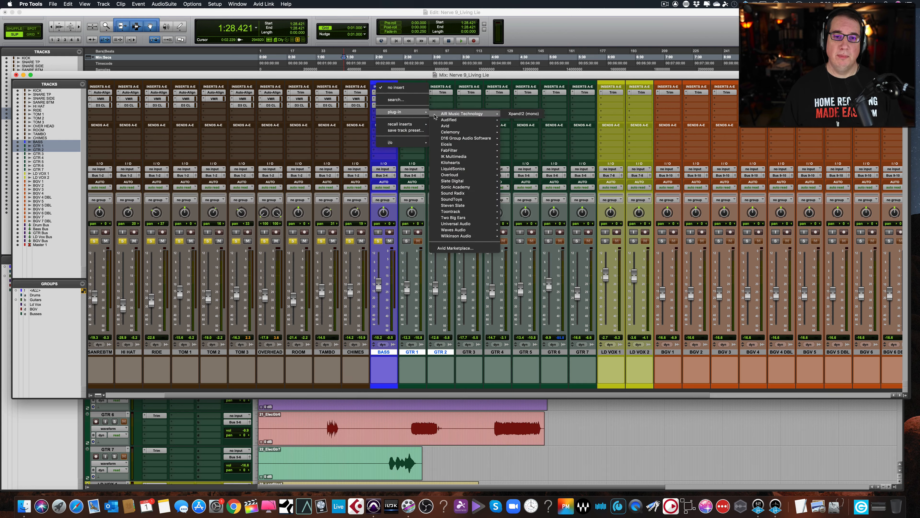
{"action": "mouse_move", "coordinate": [488, 201]}
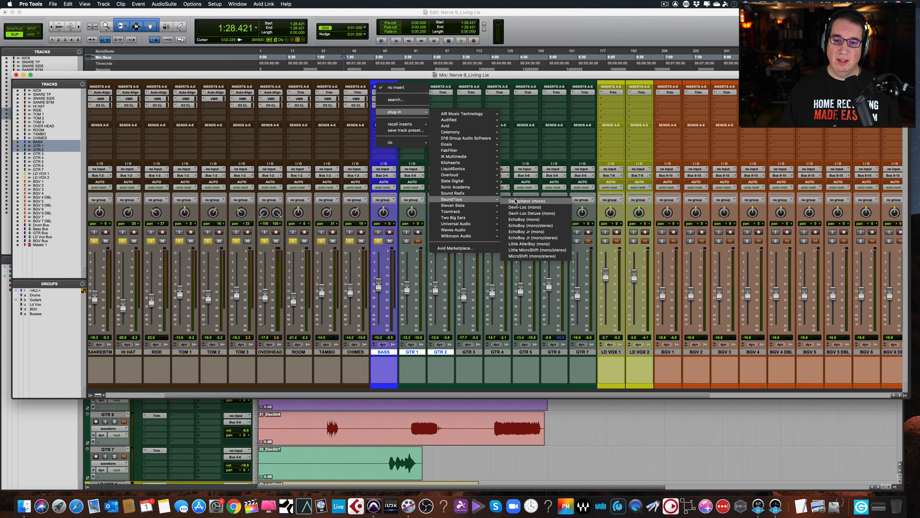
{"action": "left_click", "coordinate": [525, 215]}
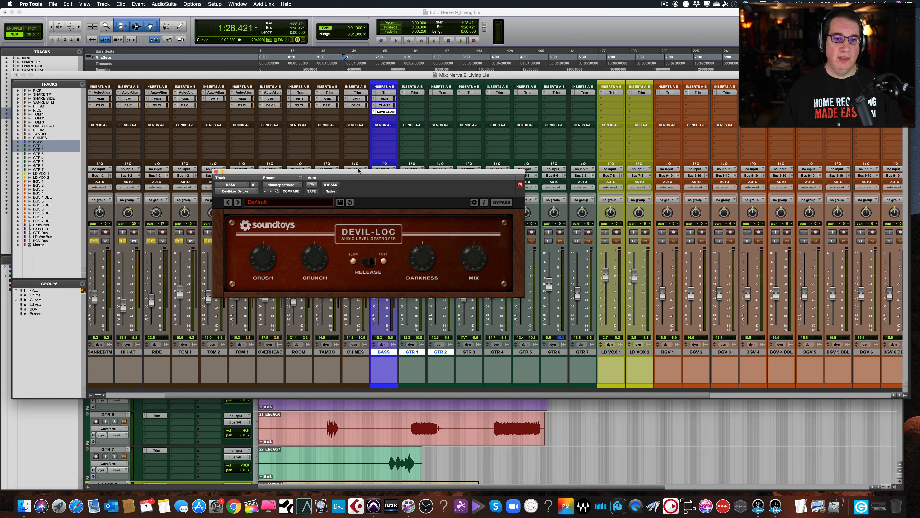
{"action": "left_click_drag", "start_coordinate": [357, 173], "coordinate": [352, 178]}
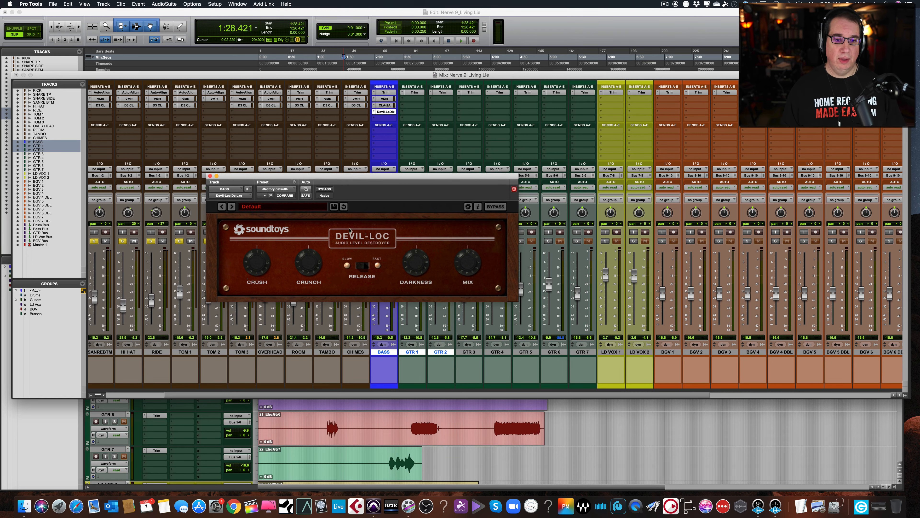
- Play the session, load the Devil-Loc's Bass EdgyMix preset and adjust its Mix amount
{"action": "key", "text": "space"}
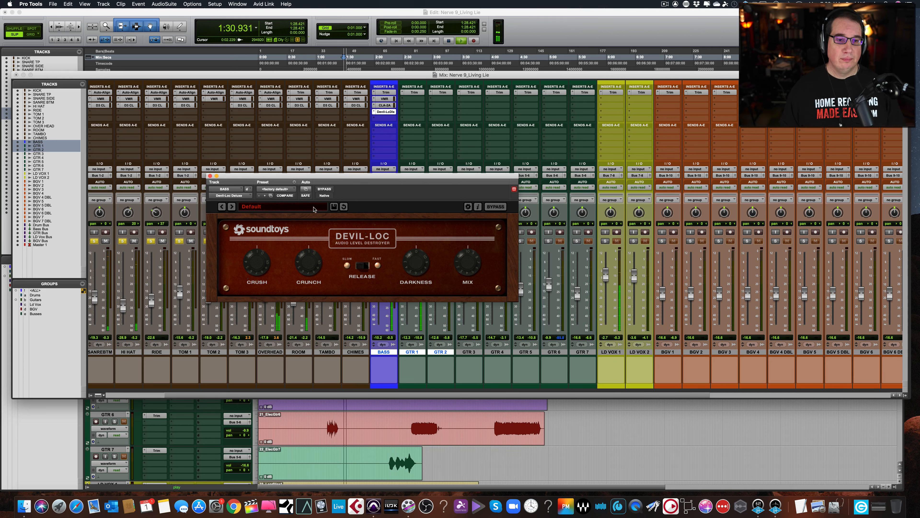
{"action": "left_click", "coordinate": [275, 206]}
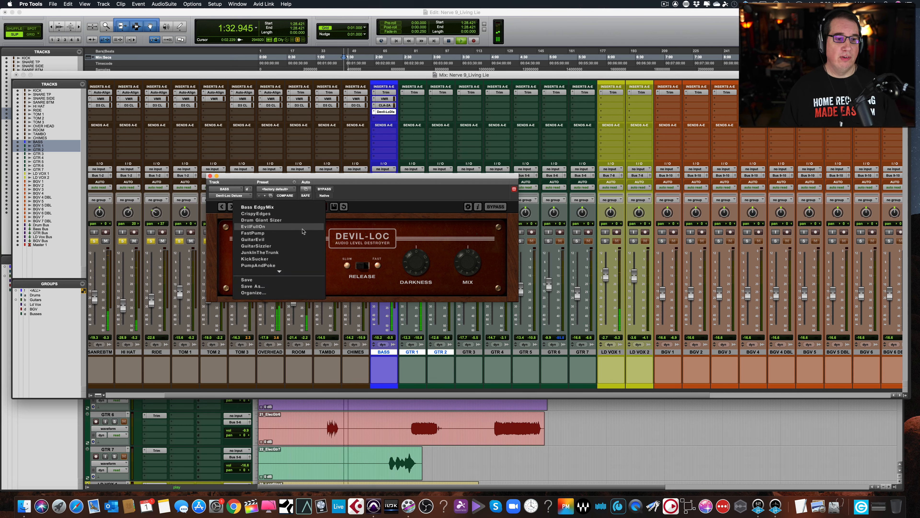
{"action": "mouse_move", "coordinate": [280, 271]}
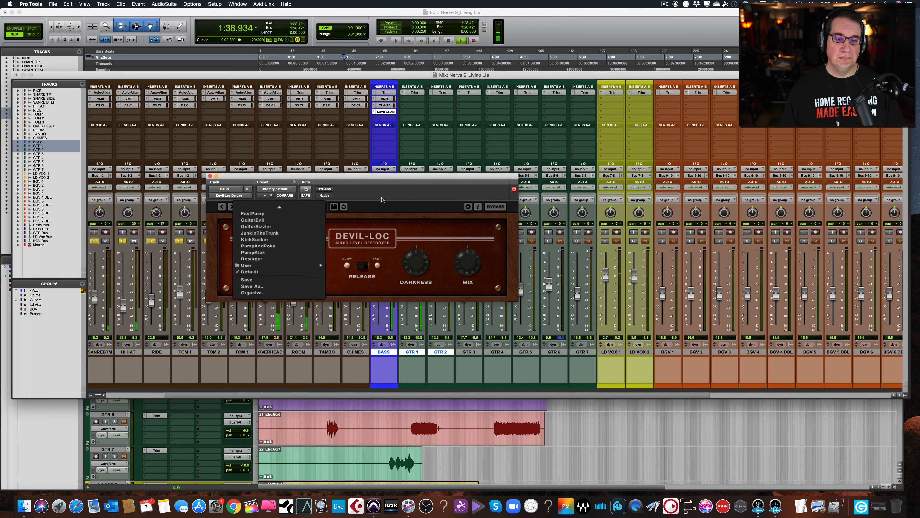
{"action": "mouse_move", "coordinate": [280, 207]}
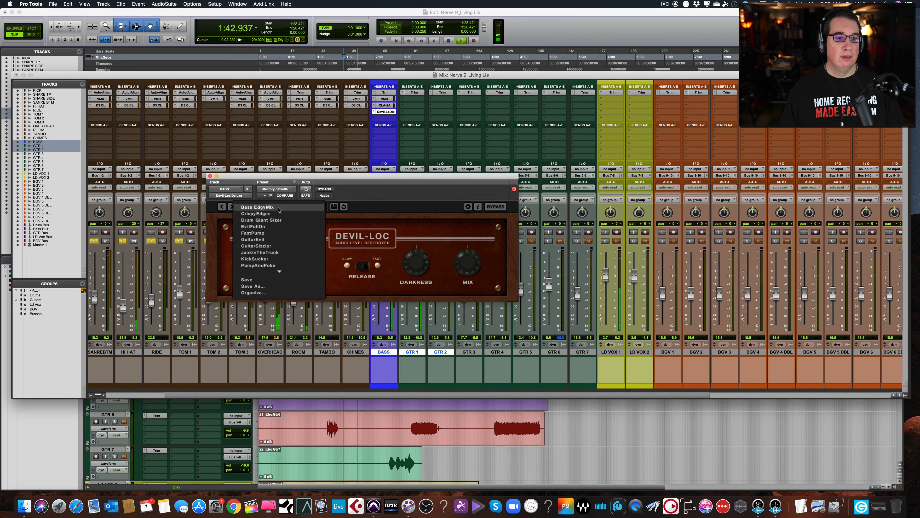
{"action": "left_click", "coordinate": [279, 207]}
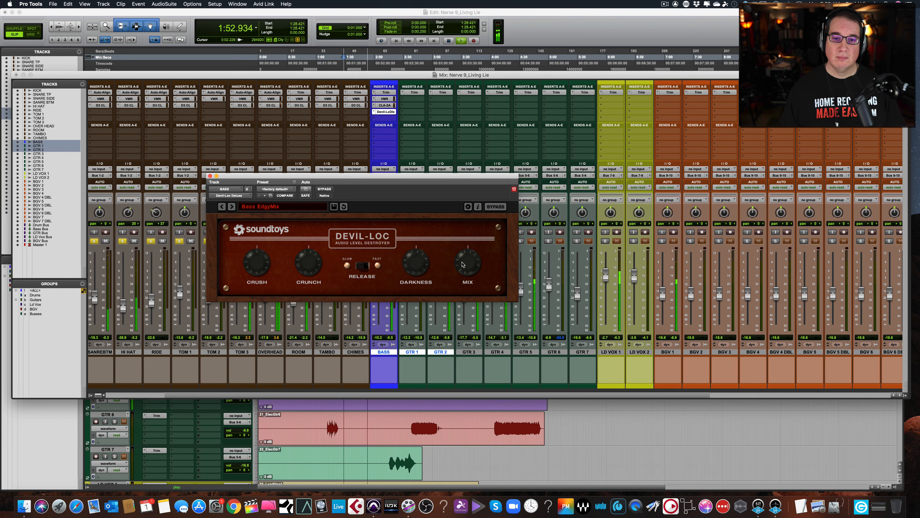
{"action": "left_click_drag", "start_coordinate": [462, 264], "coordinate": [459, 269]}
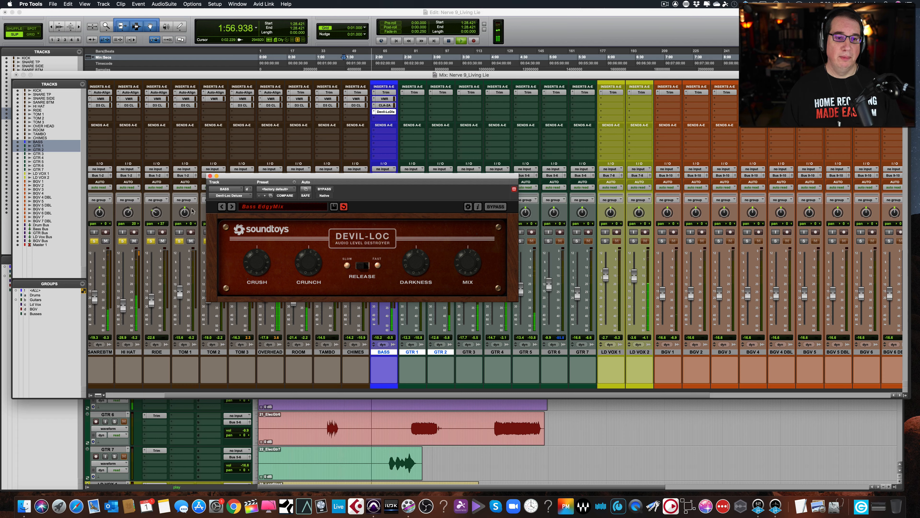
- Compare the bass with and without the Devil-Loc by toggling its bypass during playback, leaving it active
{"action": "left_click", "coordinate": [325, 189]}
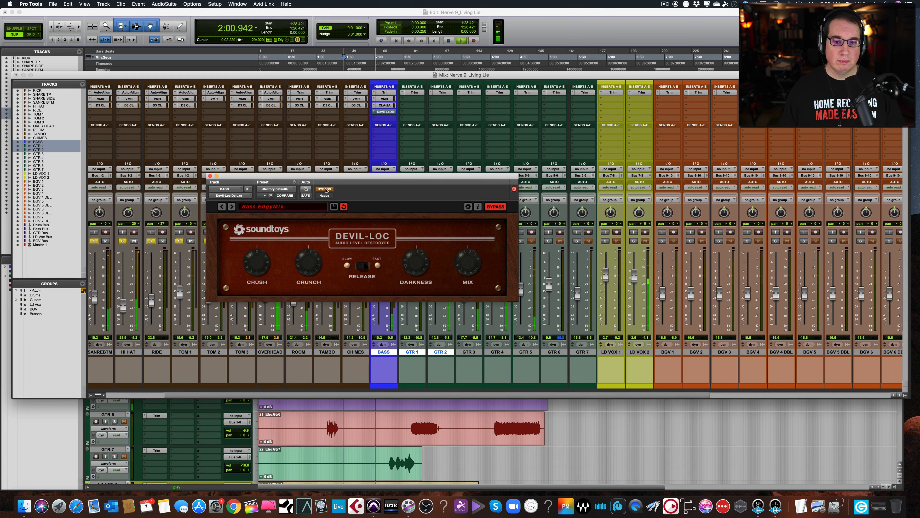
{"action": "left_click", "coordinate": [325, 189]}
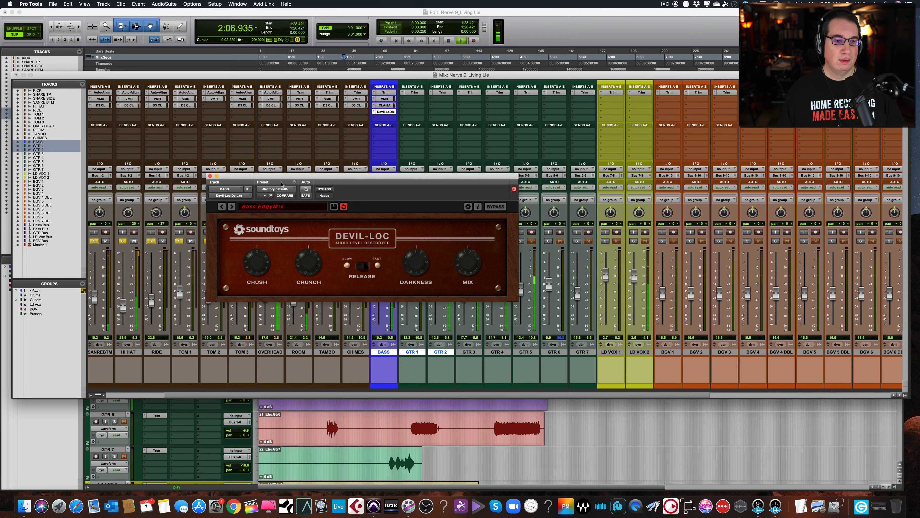
{"action": "left_click", "coordinate": [326, 190]}
{"action": "left_click", "coordinate": [326, 190]}
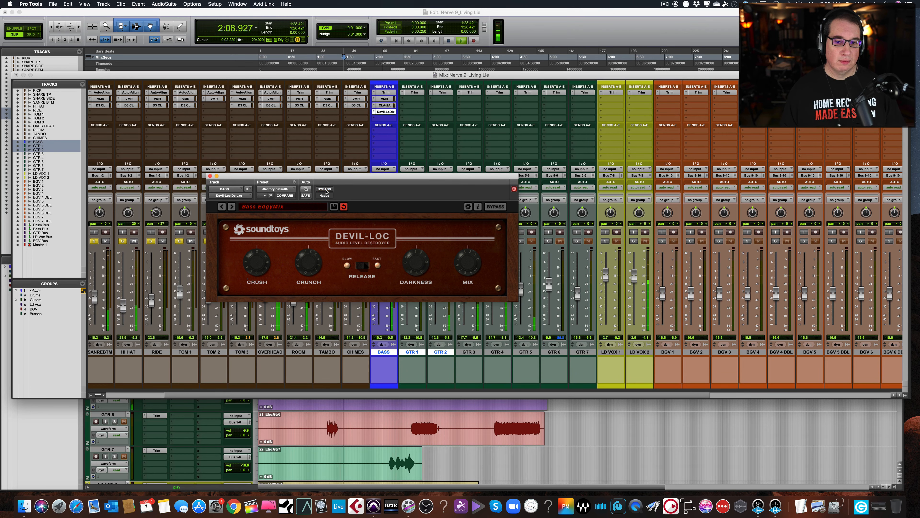
- Close the Devil-Loc, lower the BASS fader to -12.1 dB, and return to the Edit window with playback stopped
{"action": "left_click", "coordinate": [210, 175]}
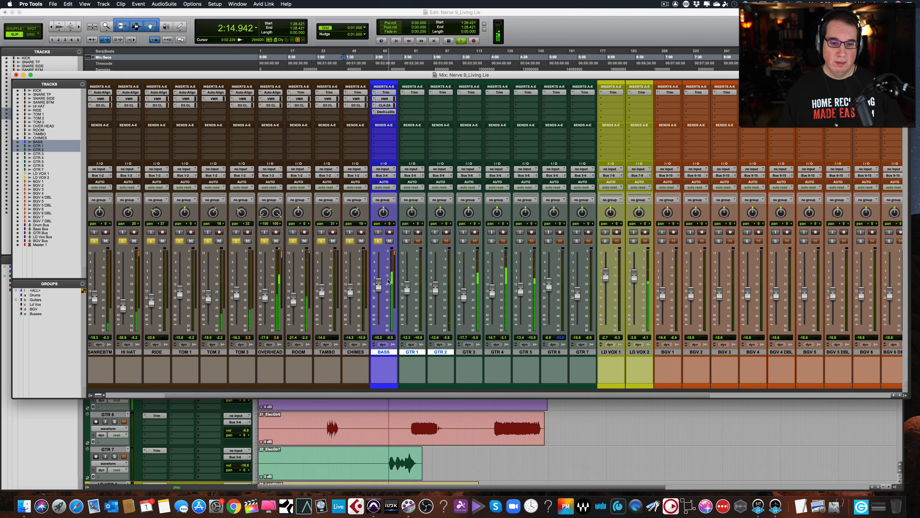
{"action": "key", "text": "space"}
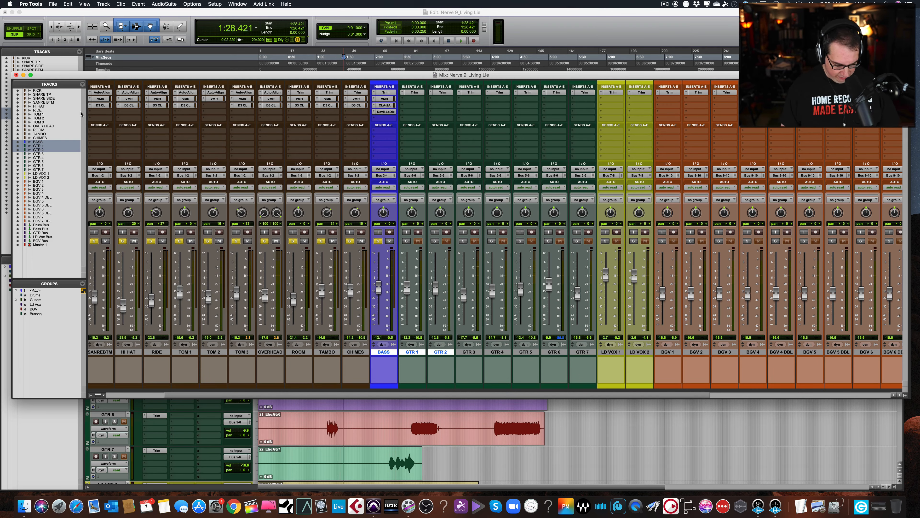
{"action": "key", "text": "super+equal"}
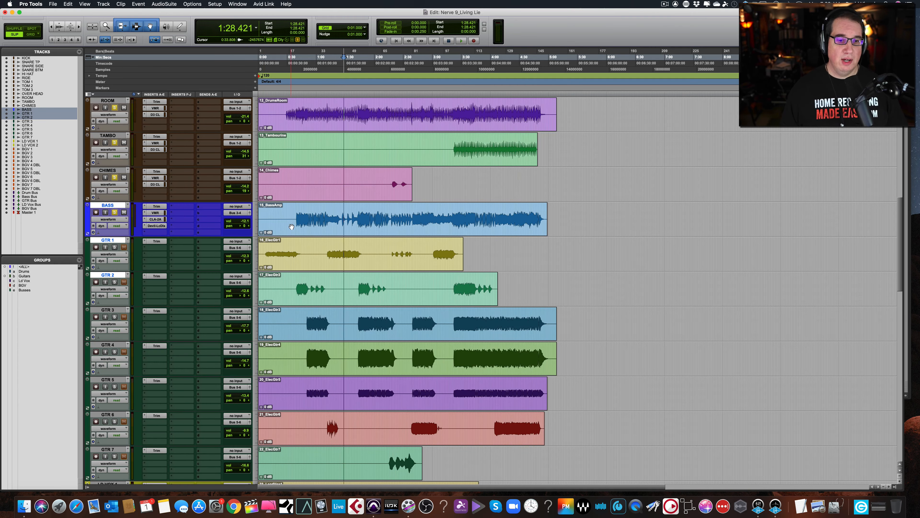
- Look over the drum, bass and guitar tracks in the Edit window, including a closer view of their waveforms
{"action": "scroll", "coordinate": [292, 226], "scroll_direction": "down", "scroll_amount": 2}
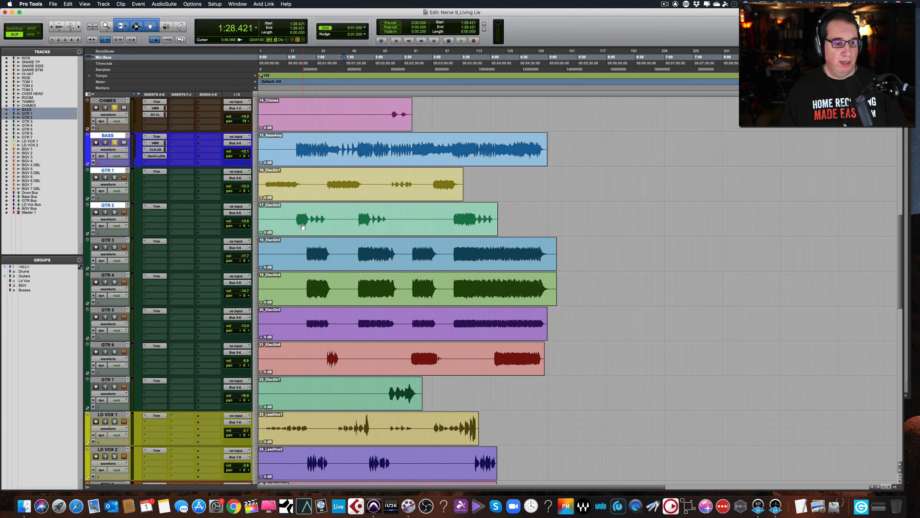
{"action": "scroll", "coordinate": [294, 206], "scroll_direction": "up", "scroll_amount": 1}
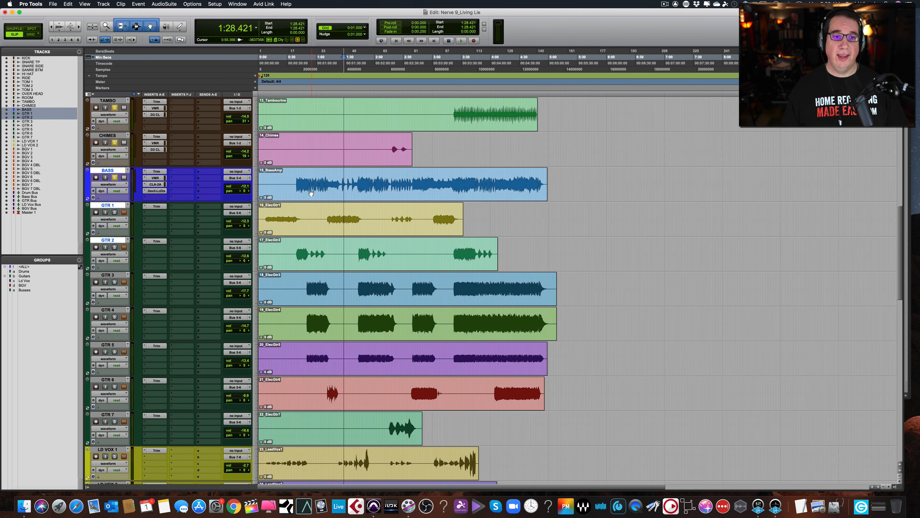
{"action": "scroll", "coordinate": [311, 193], "scroll_direction": "up", "scroll_amount": 3}
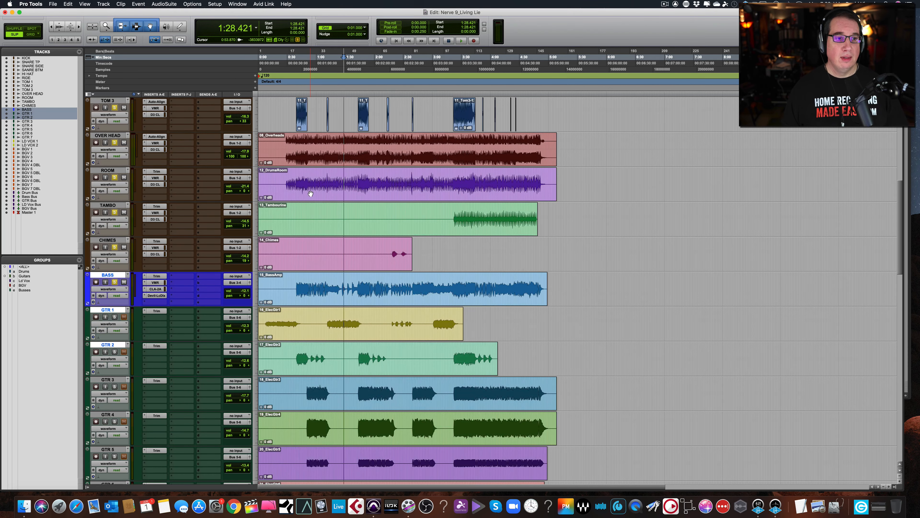
{"action": "scroll", "coordinate": [311, 193], "scroll_direction": "up", "scroll_amount": 1}
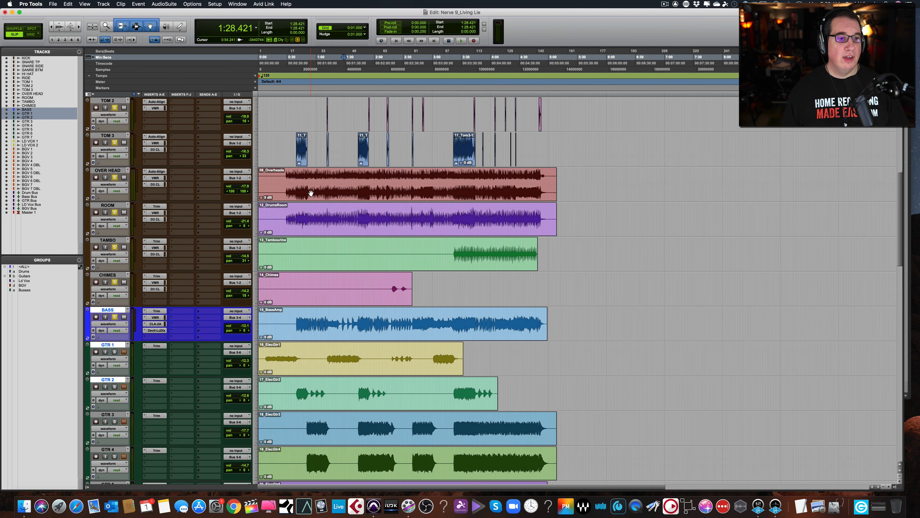
{"action": "scroll", "coordinate": [310, 193], "scroll_direction": "up", "scroll_amount": 3}
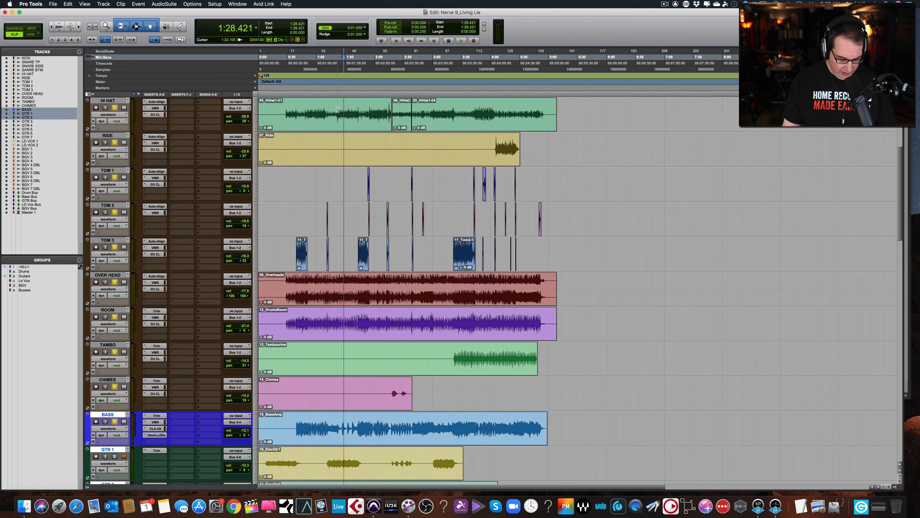
{"action": "key", "text": "t"}
{"action": "key", "text": "t"}
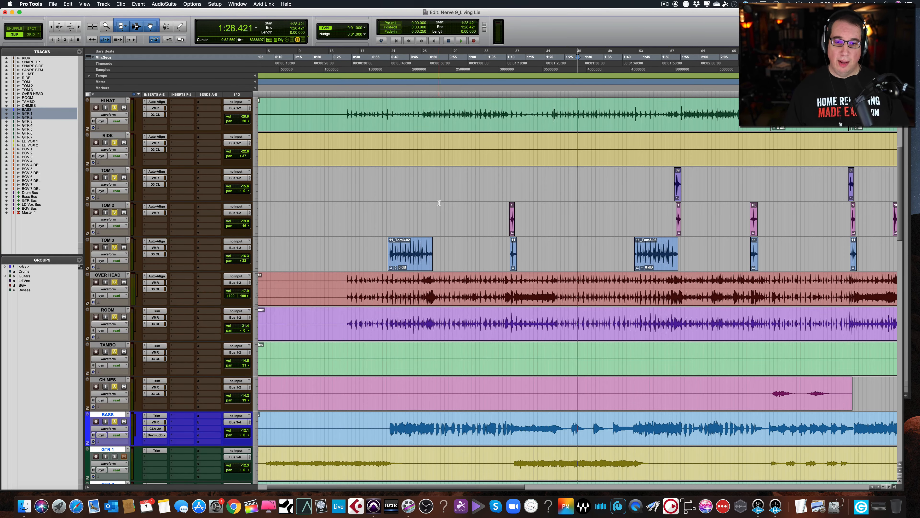
{"action": "key", "text": "r"}
{"action": "key", "text": "r"}
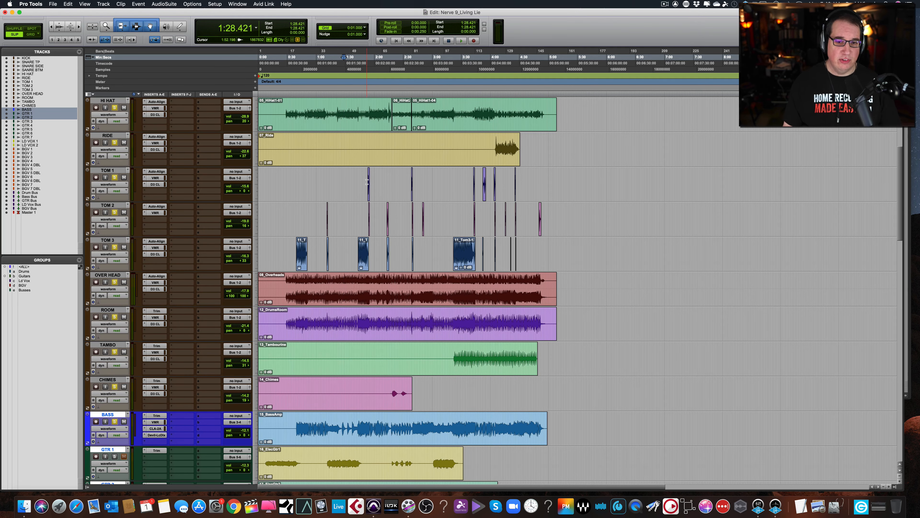
{"action": "scroll", "coordinate": [367, 182], "scroll_direction": "down", "scroll_amount": 2}
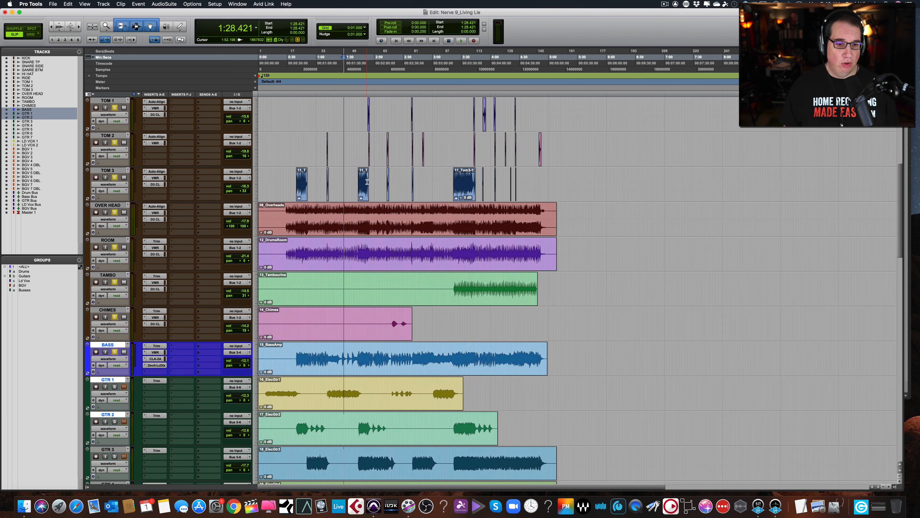
{"action": "scroll", "coordinate": [367, 182], "scroll_direction": "down", "scroll_amount": 2}
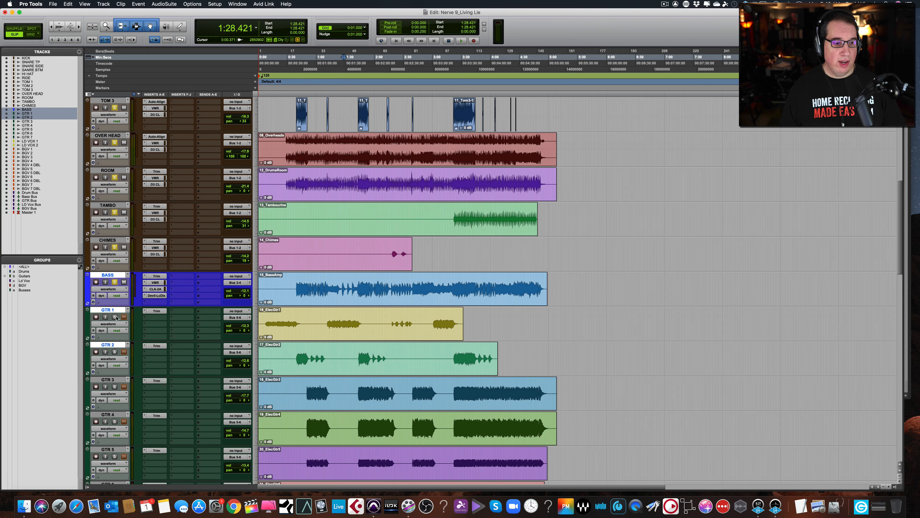
- Solo GTR 1, raise its volume to -7.1 dB during playback, and stop in the Mix window
{"action": "left_click", "coordinate": [115, 317]}
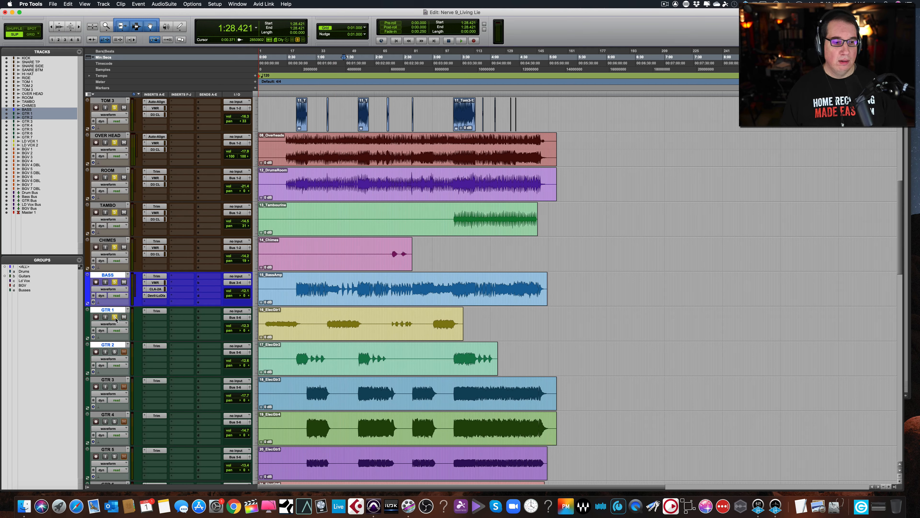
{"action": "key", "text": "space"}
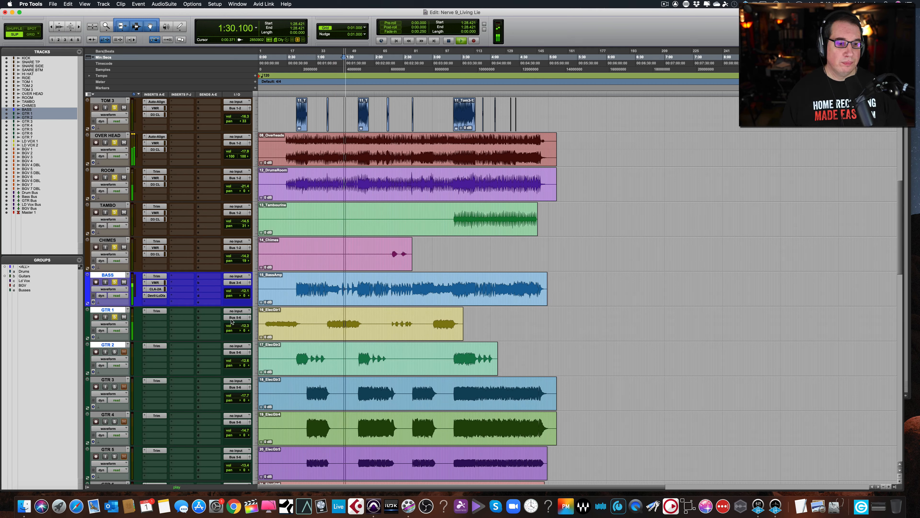
{"action": "left_click_drag", "start_coordinate": [235, 326], "coordinate": [235, 323]}
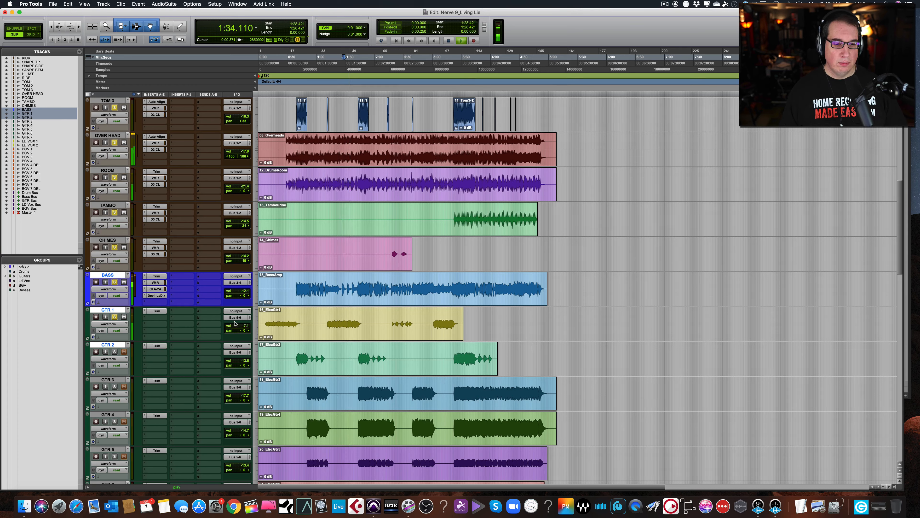
{"action": "key", "text": "super+equal"}
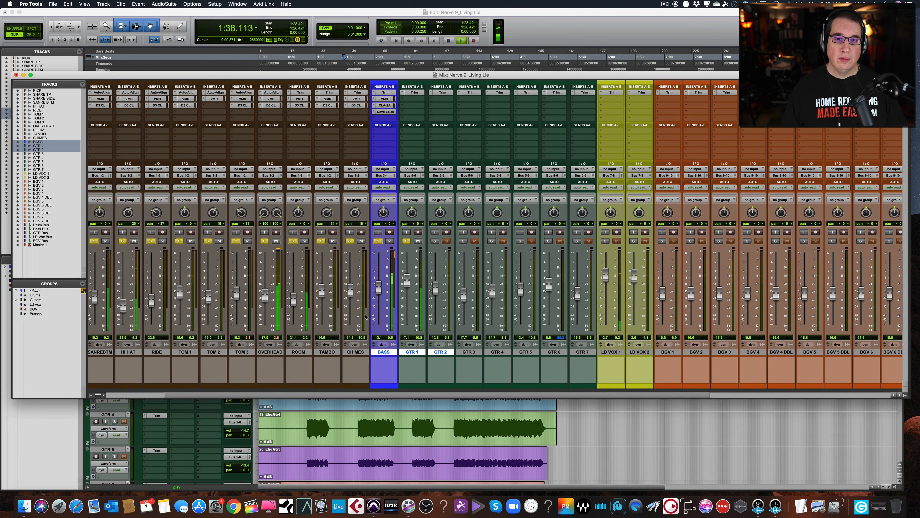
{"action": "key", "text": "space"}
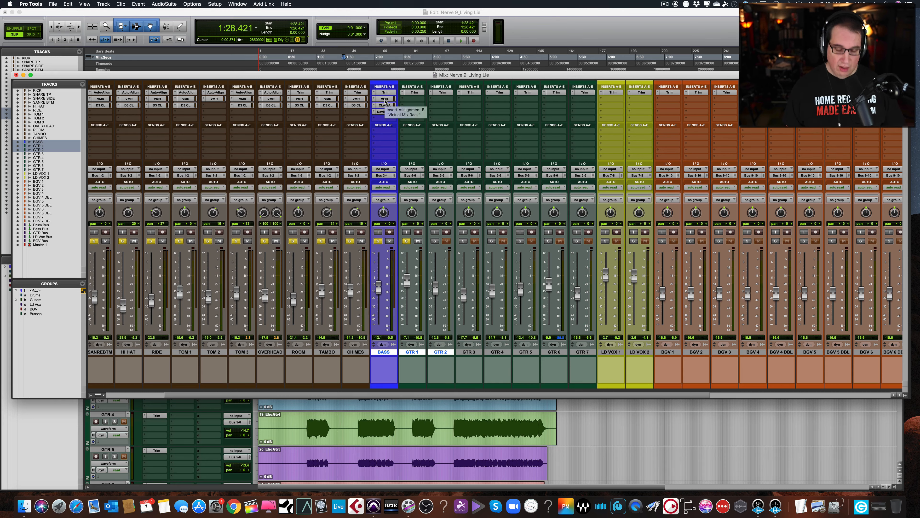
- Copy the BASS Virtual Mix Rack insert to all seven guitar tracks, and reset GTR 1's Trimmer to 0 dB during playback
{"action": "left_click_drag", "start_coordinate": [384, 102], "coordinate": [576, 101]}
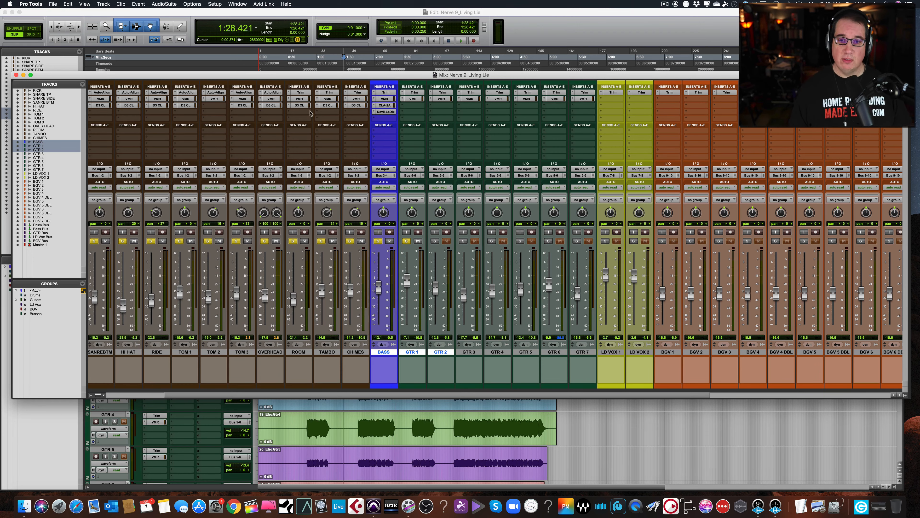
{"action": "left_click", "coordinate": [411, 99]}
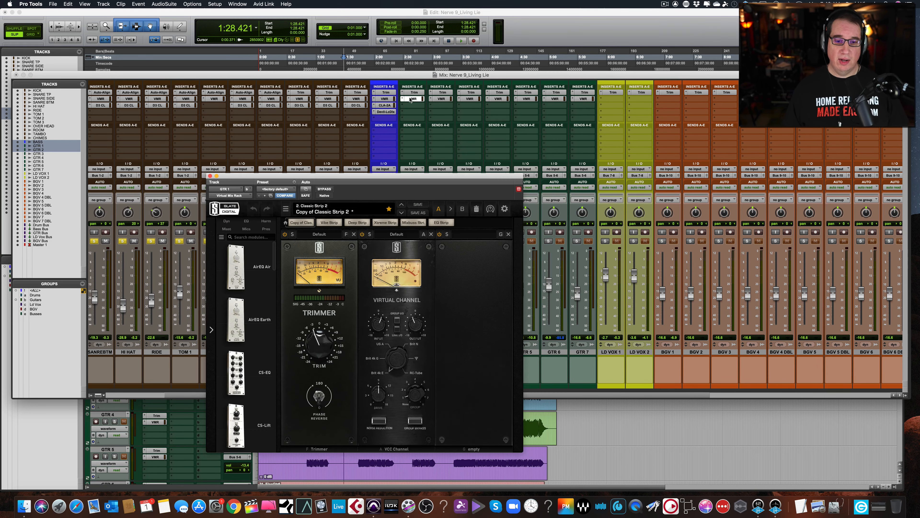
{"action": "key", "text": "space"}
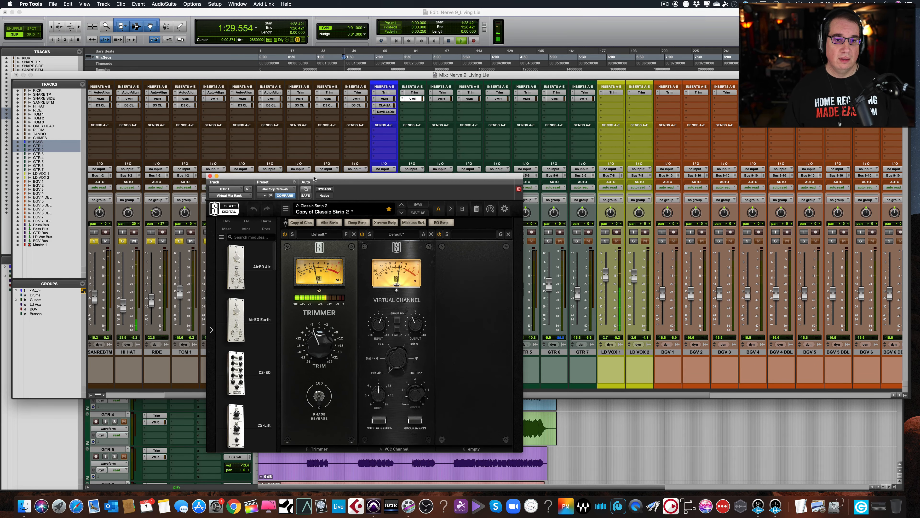
{"action": "left_click_drag", "start_coordinate": [314, 179], "coordinate": [299, 133]}
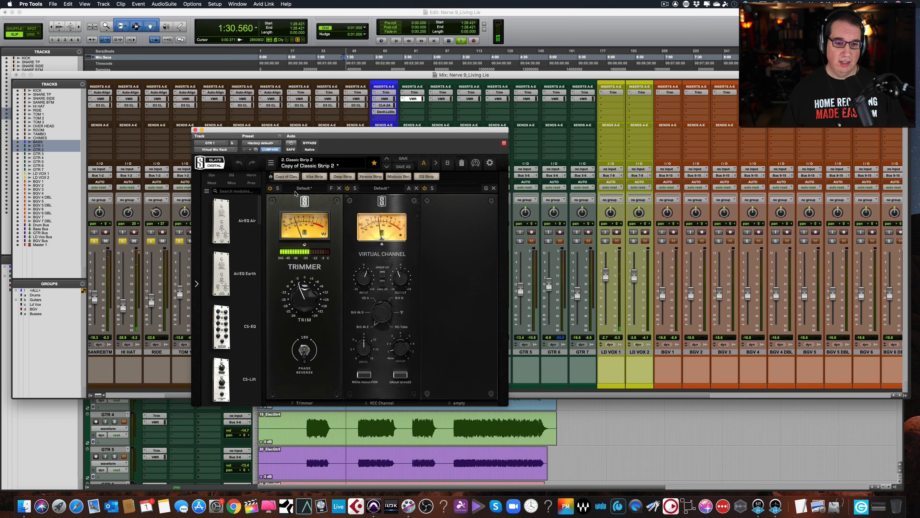
{"action": "left_click", "coordinate": [298, 296], "text": "alt"}
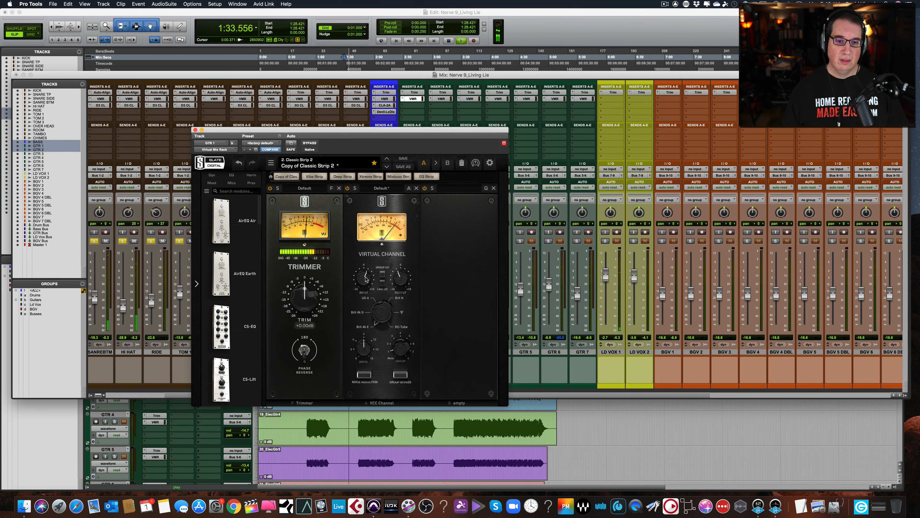
{"action": "mouse_move", "coordinate": [366, 278]}
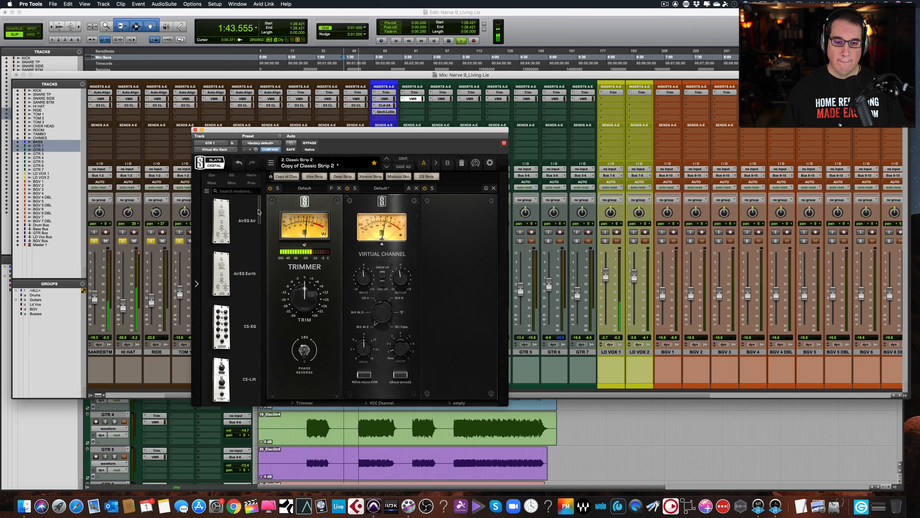
- Replay the section and add an FG-116 compressor to the empty slot of GTR 1's Virtual Mix Rack
{"action": "left_click_drag", "start_coordinate": [259, 212], "coordinate": [257, 224]}
{"action": "key", "text": "space"}
{"action": "key", "text": "space"}
{"action": "mouse_move", "coordinate": [259, 227]}
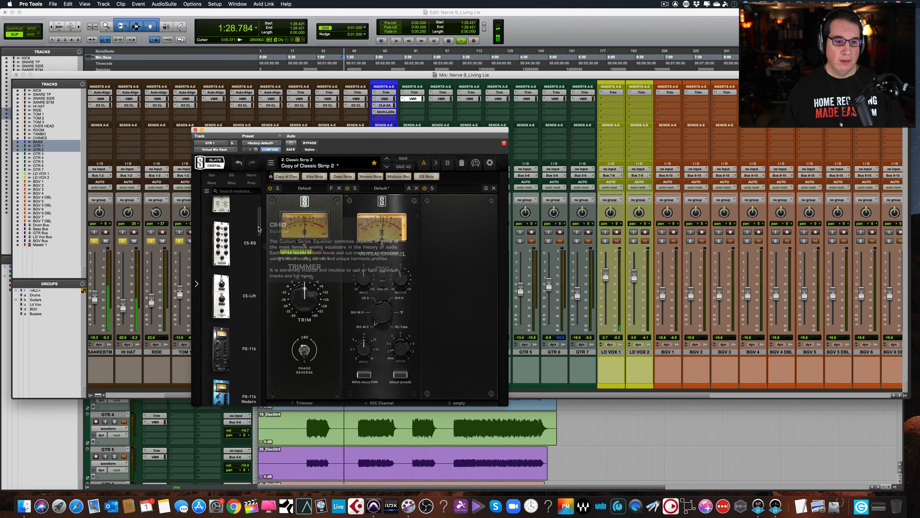
{"action": "scroll", "coordinate": [259, 227], "scroll_direction": "down", "scroll_amount": 3}
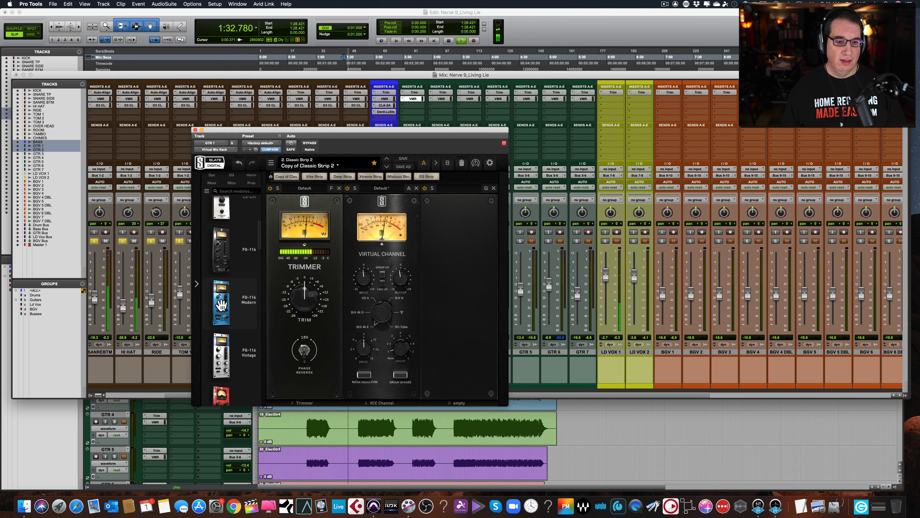
{"action": "double_click", "coordinate": [220, 260]}
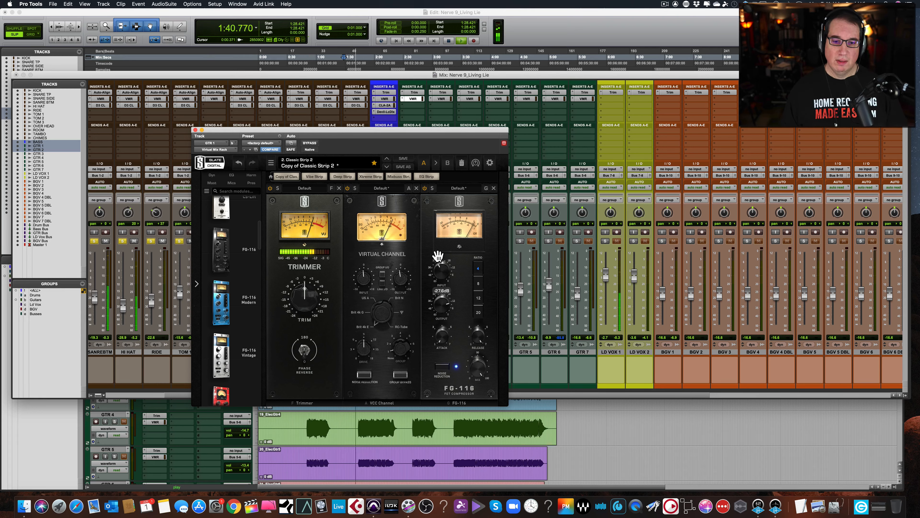
- Set GTR 1's FG-116 input to about -23.1 dB and its output to about -17.9 dB while replaying the section
{"action": "left_click_drag", "start_coordinate": [439, 311], "coordinate": [437, 316]}
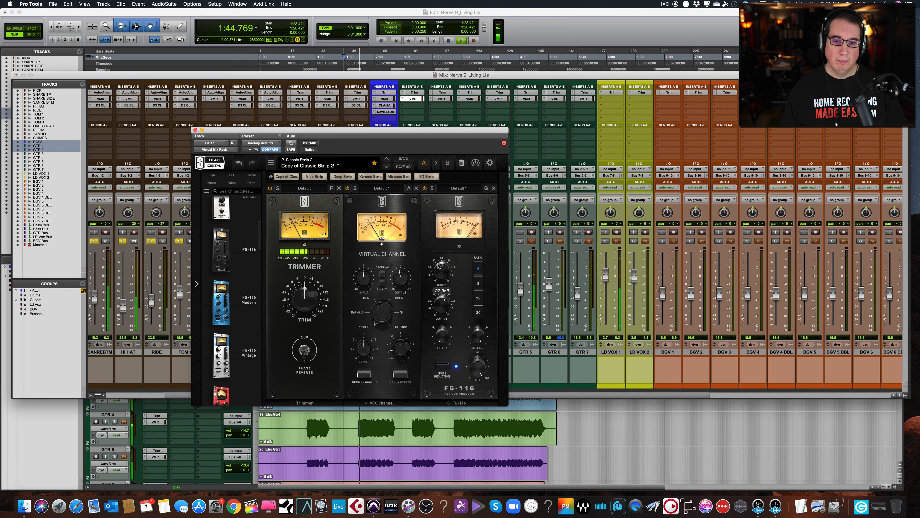
{"action": "key", "text": "space"}
{"action": "key", "text": "space"}
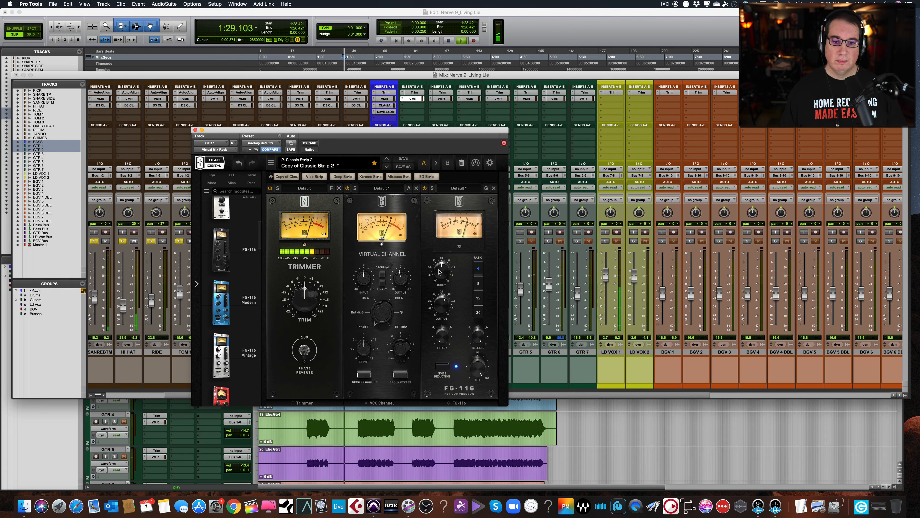
{"action": "left_click_drag", "start_coordinate": [439, 268], "coordinate": [439, 268]}
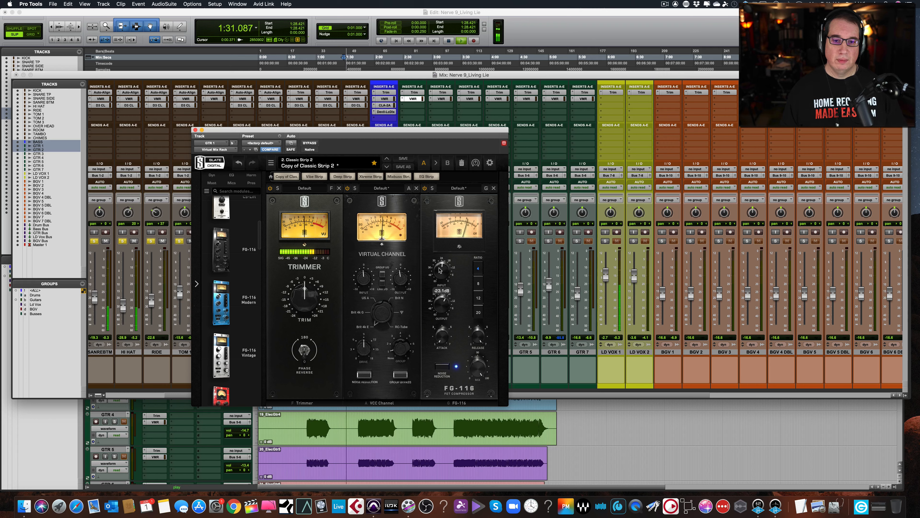
{"action": "left_click_drag", "start_coordinate": [441, 306], "coordinate": [441, 303]}
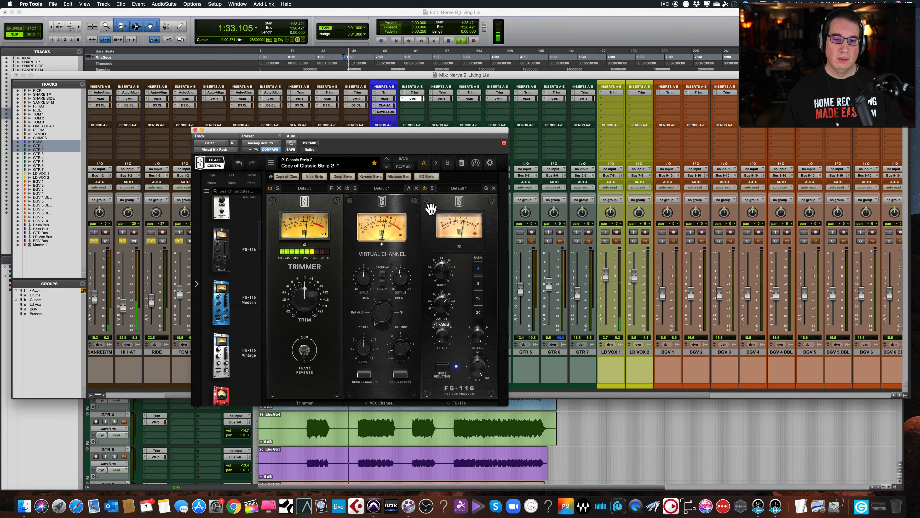
- Compare GTR 1 with and without the FG-116 by toggling the module off and on, and stop playback
{"action": "left_click", "coordinate": [424, 188]}
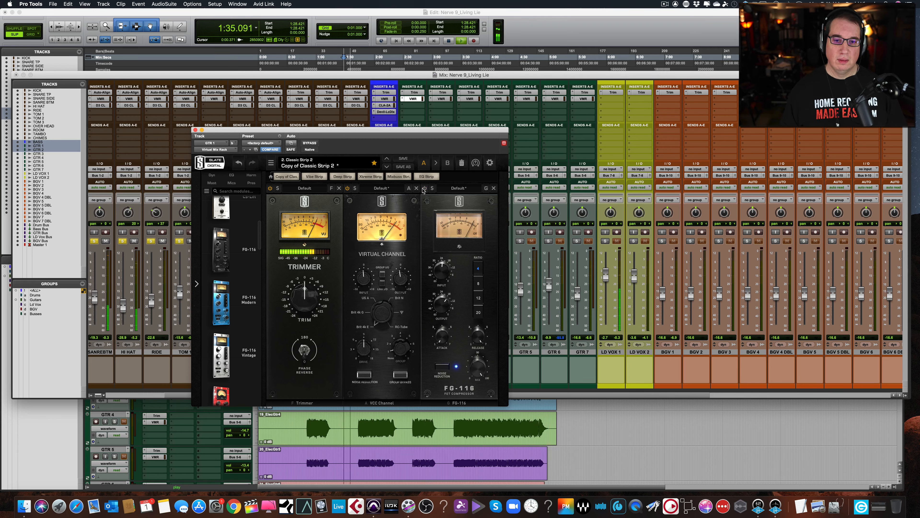
{"action": "left_click", "coordinate": [424, 188]}
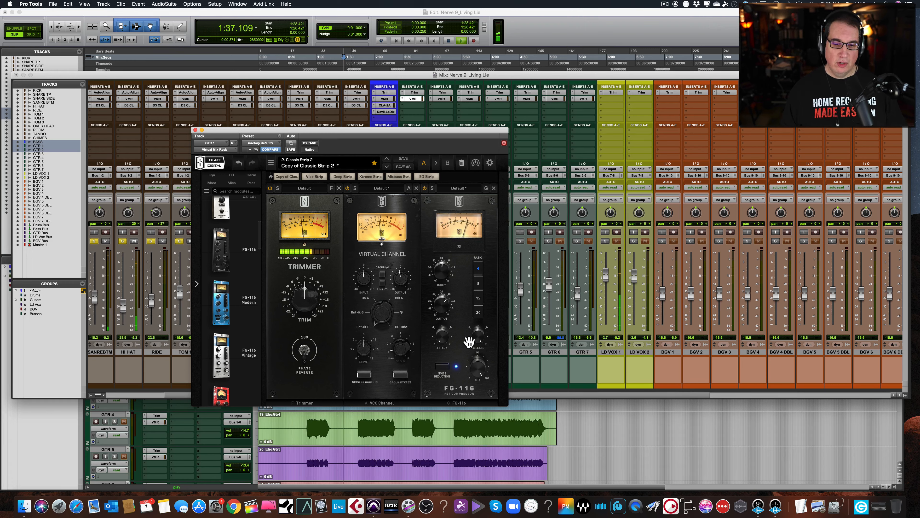
{"action": "key", "text": "space"}
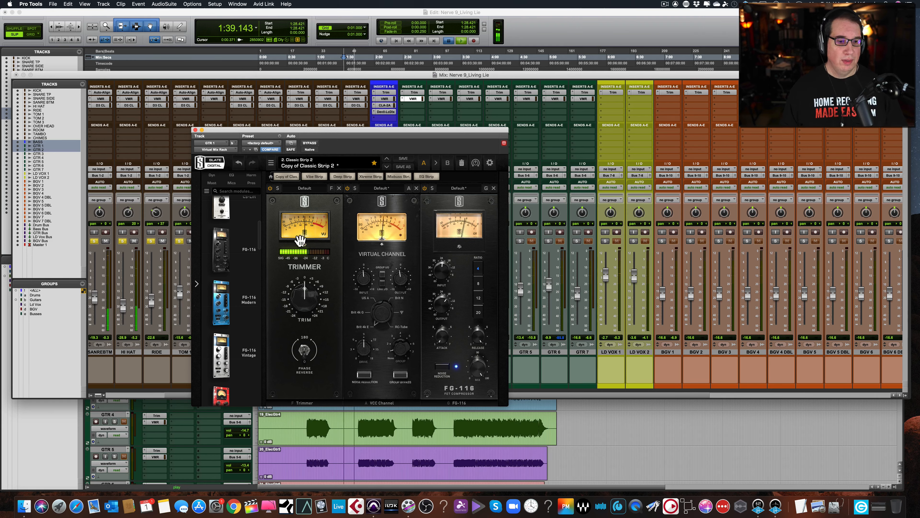
- Add an FG-A equalizer after the FG-116 on GTR 1, adjust its HF band during playback, and replay the section
{"action": "left_click_drag", "start_coordinate": [259, 237], "coordinate": [264, 207]}
{"action": "scroll", "coordinate": [225, 287], "scroll_direction": "down", "scroll_amount": 10}
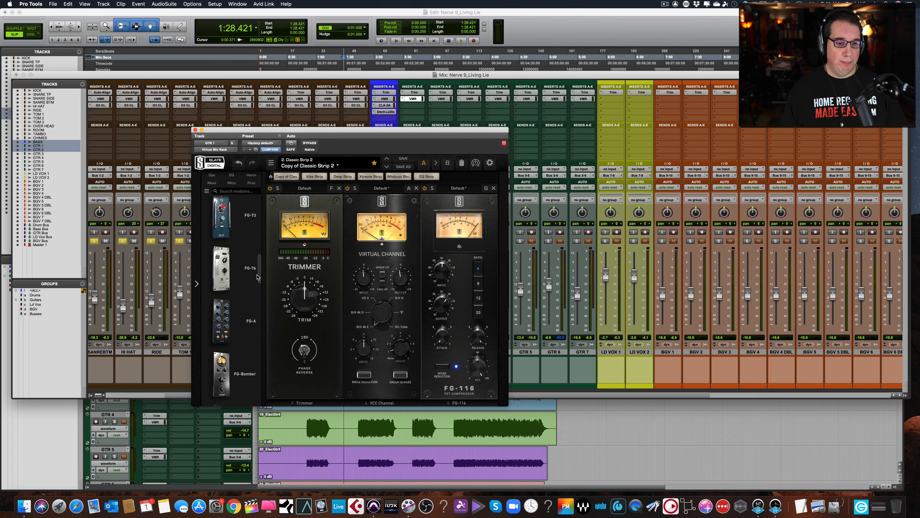
{"action": "left_click_drag", "start_coordinate": [224, 293], "coordinate": [507, 288]}
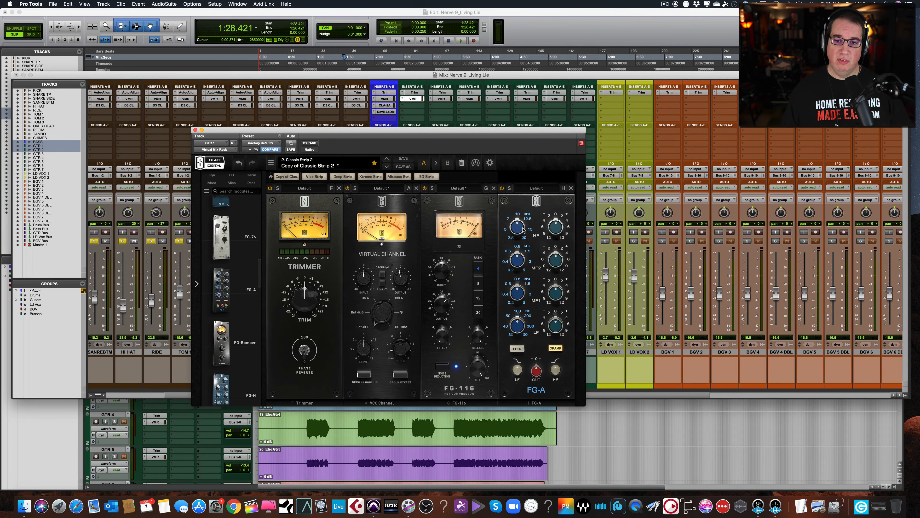
{"action": "mouse_move", "coordinate": [515, 228]}
{"action": "key", "text": "space"}
{"action": "left_click_drag", "start_coordinate": [515, 218], "coordinate": [550, 198]}
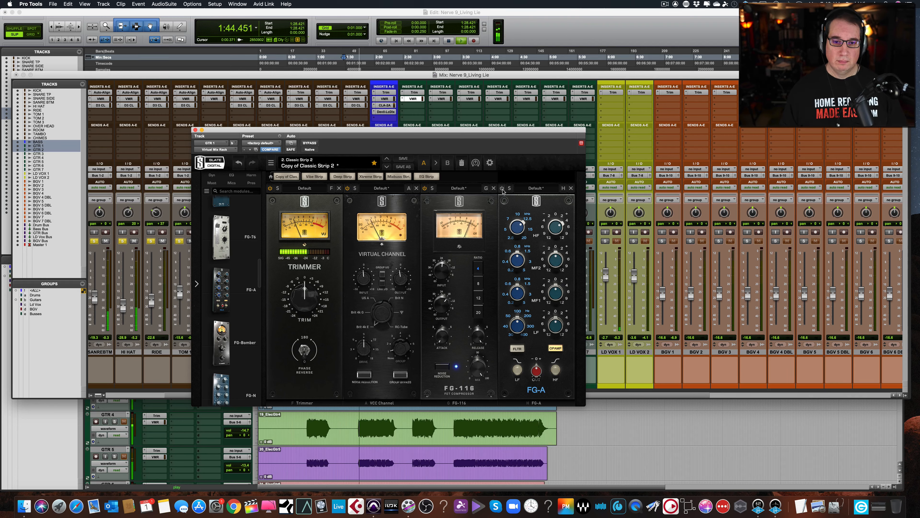
{"action": "key", "text": "space"}
{"action": "key", "text": "space"}
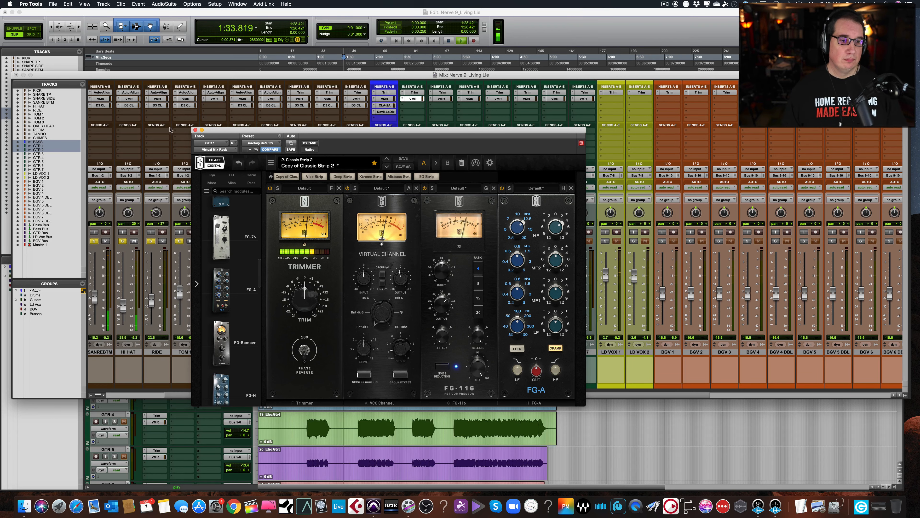
- Close GTR 1's Virtual Mix Rack, stop playback, and return to the Edit window
{"action": "left_click", "coordinate": [195, 130]}
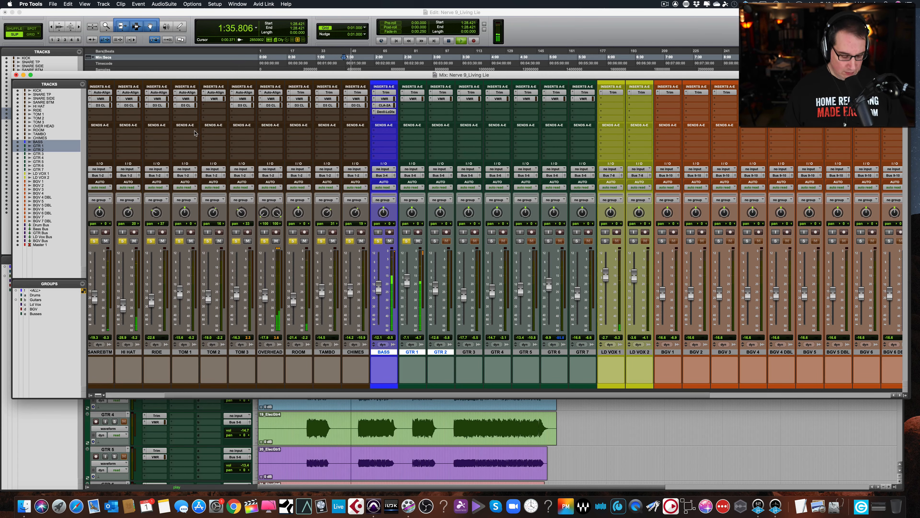
{"action": "key", "text": "space"}
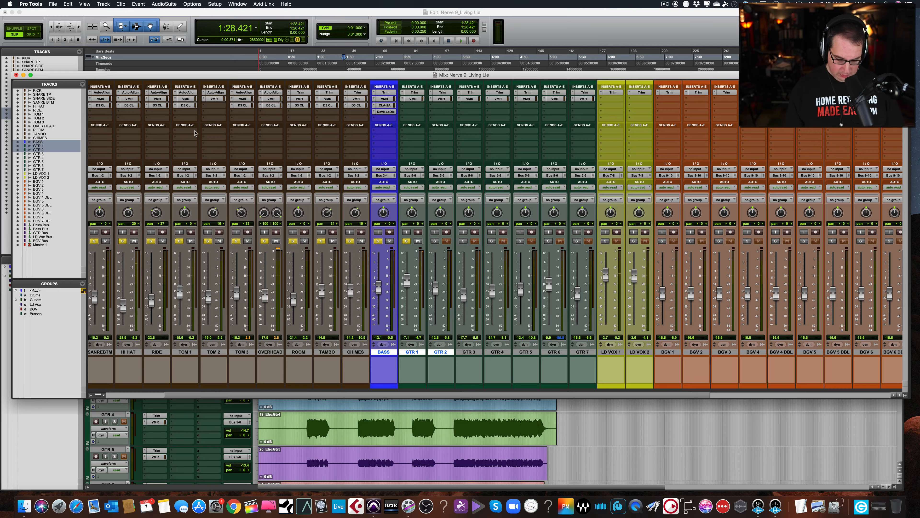
{"action": "key", "text": "super+equal"}
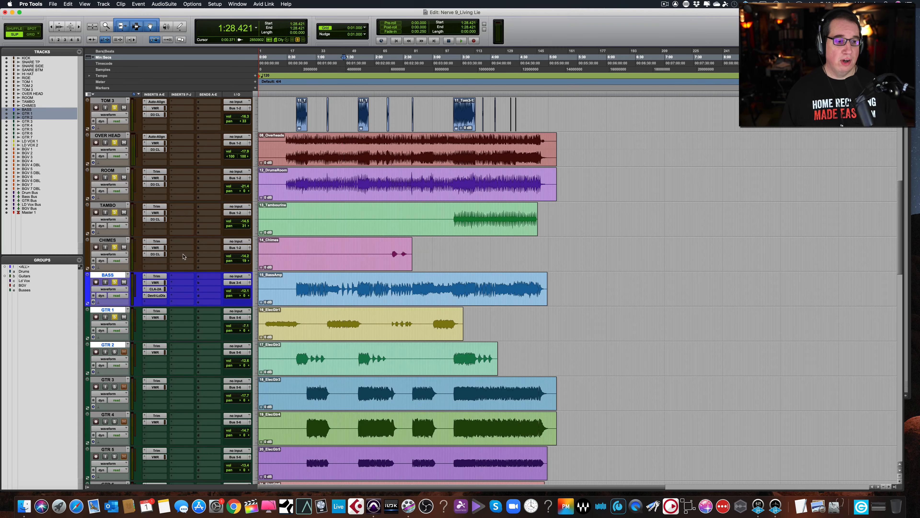
- Solo GTR 2 and raise its volume to -6.0 dB while playing from about 3:21, stopping playback at the end
{"action": "scroll", "coordinate": [183, 256], "scroll_direction": "down", "scroll_amount": 4}
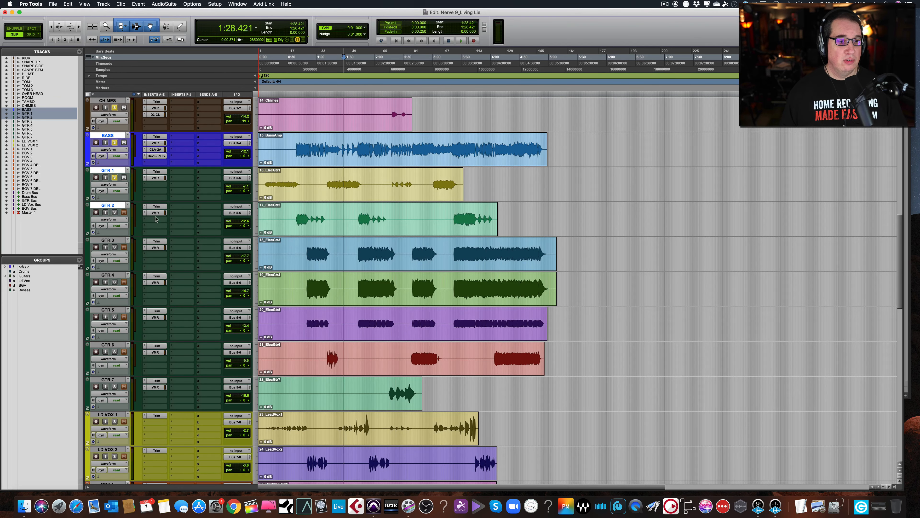
{"action": "left_click", "coordinate": [115, 213]}
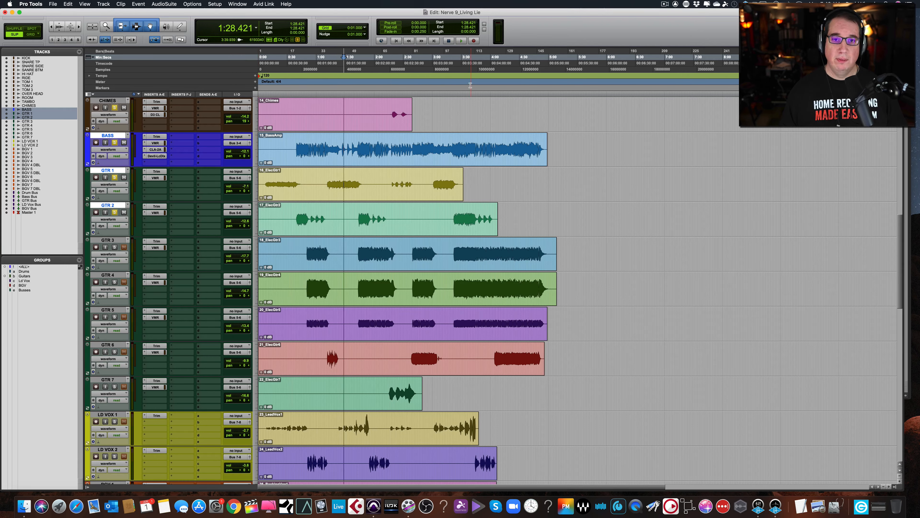
{"action": "left_click", "coordinate": [458, 57]}
{"action": "left_click", "coordinate": [454, 58]}
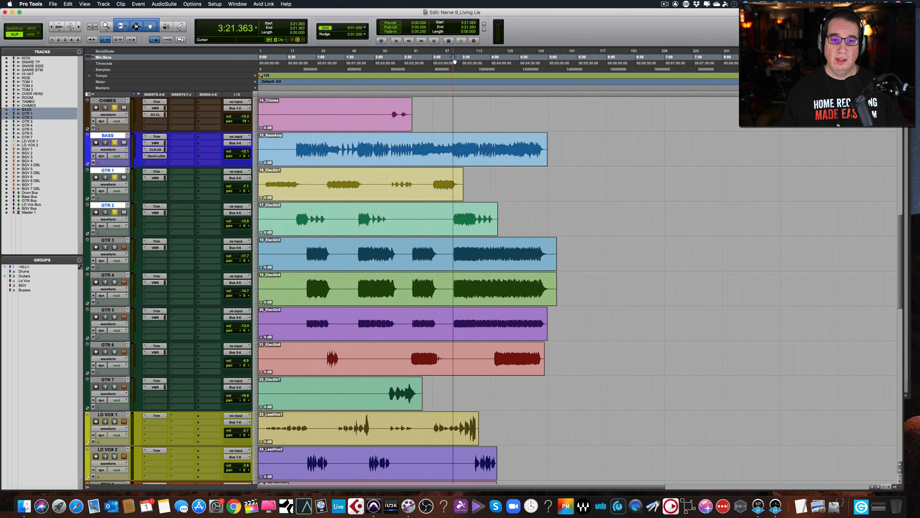
{"action": "key", "text": "space"}
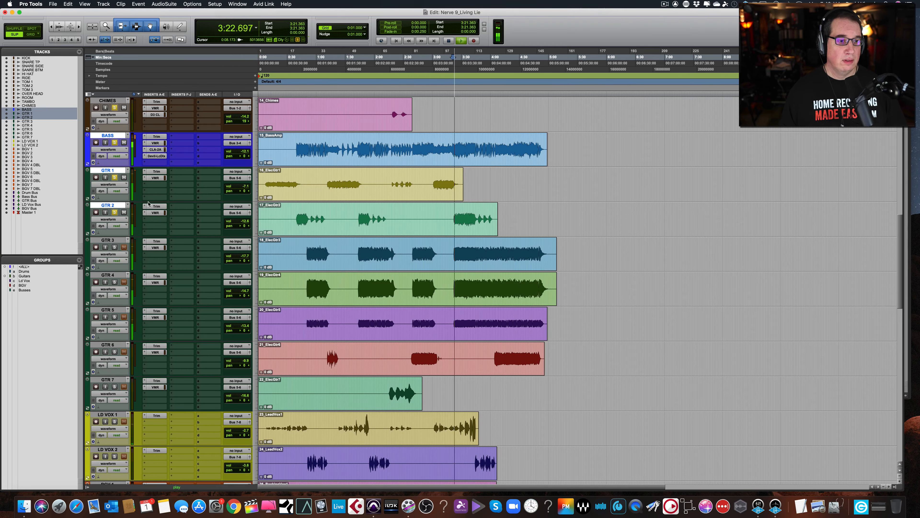
{"action": "left_click_drag", "start_coordinate": [234, 222], "coordinate": [234, 219]}
{"action": "key", "text": "space"}
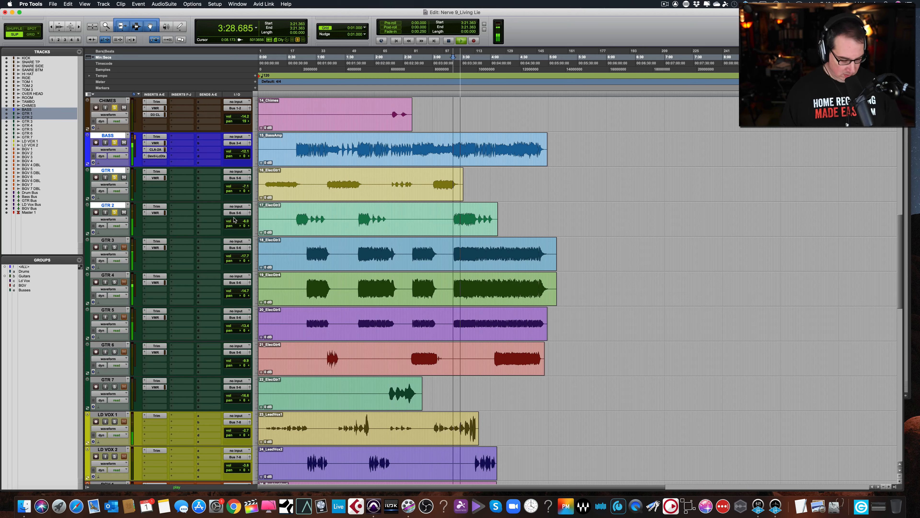
- Open GTR 2's Virtual Mix Rack from the Mix window, try its Trimmer at zero during playback, and lower it again
{"action": "key", "text": "super+equal"}
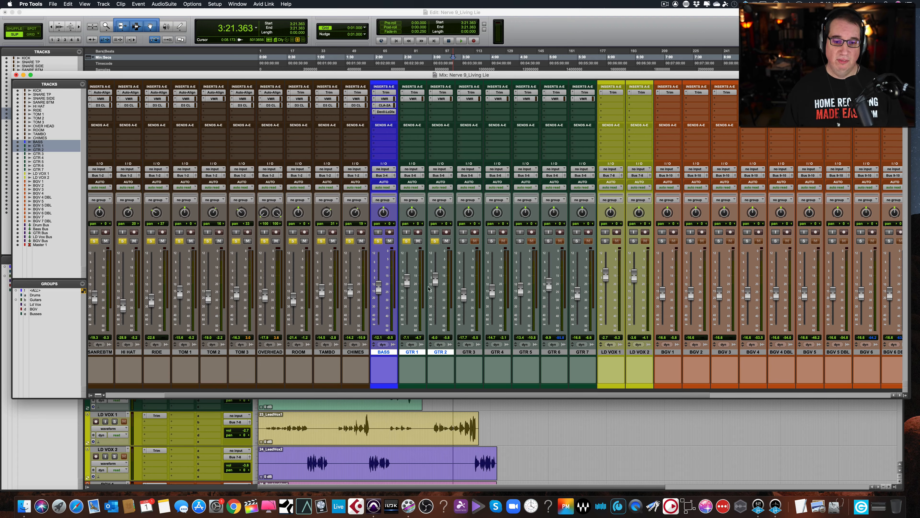
{"action": "left_click", "coordinate": [441, 99]}
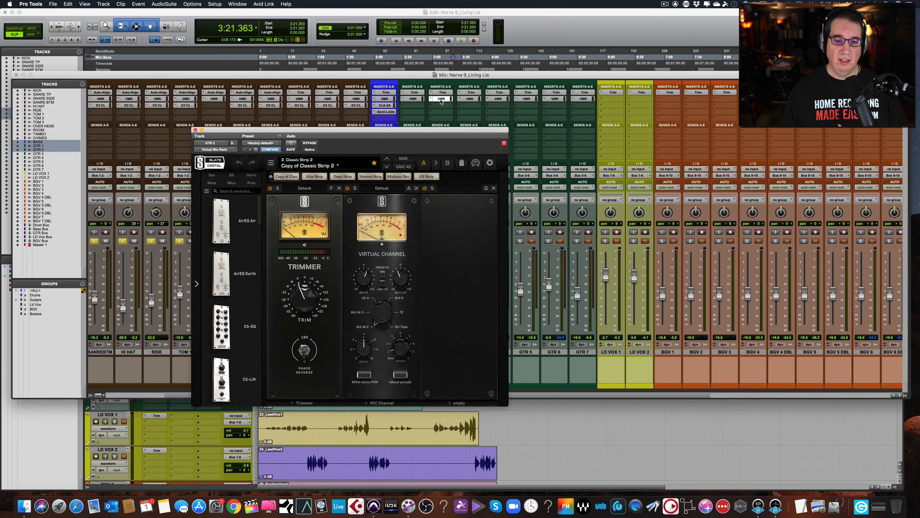
{"action": "key", "text": "space"}
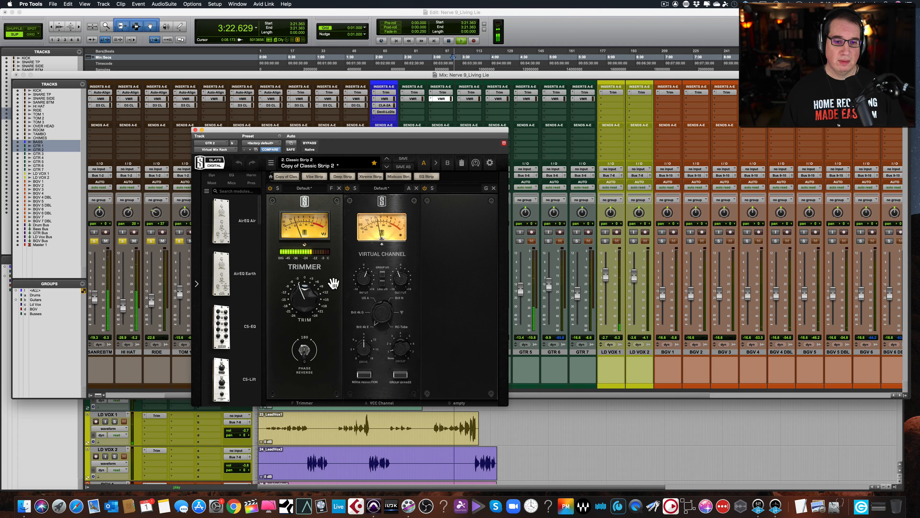
{"action": "left_click", "coordinate": [302, 296], "text": "alt"}
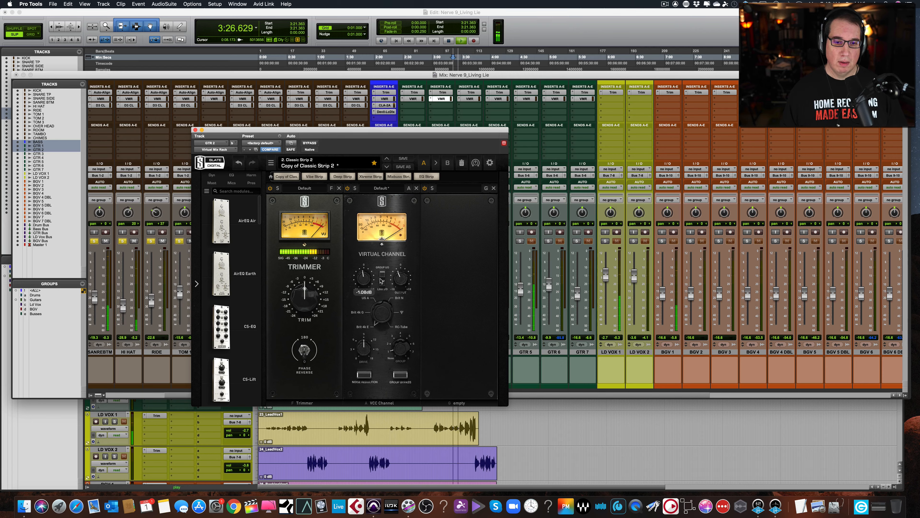
{"action": "mouse_move", "coordinate": [395, 276]}
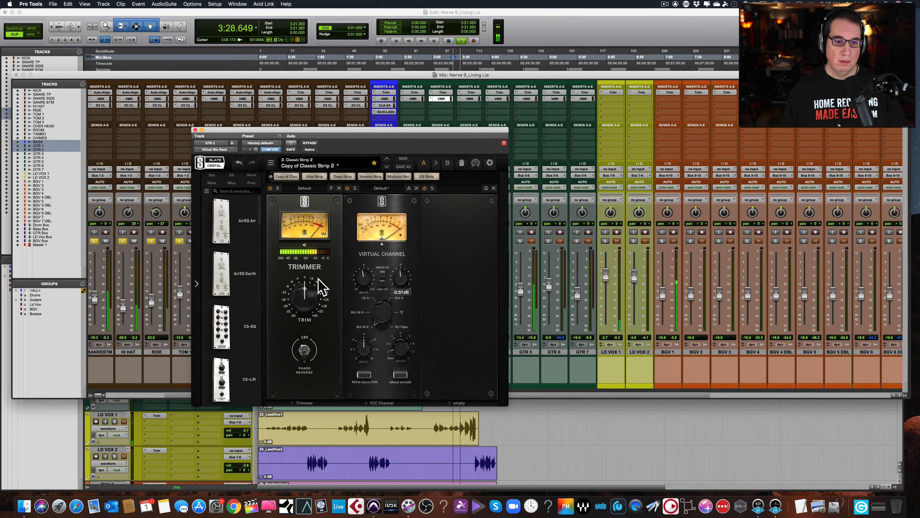
{"action": "left_click_drag", "start_coordinate": [305, 286], "coordinate": [303, 292]}
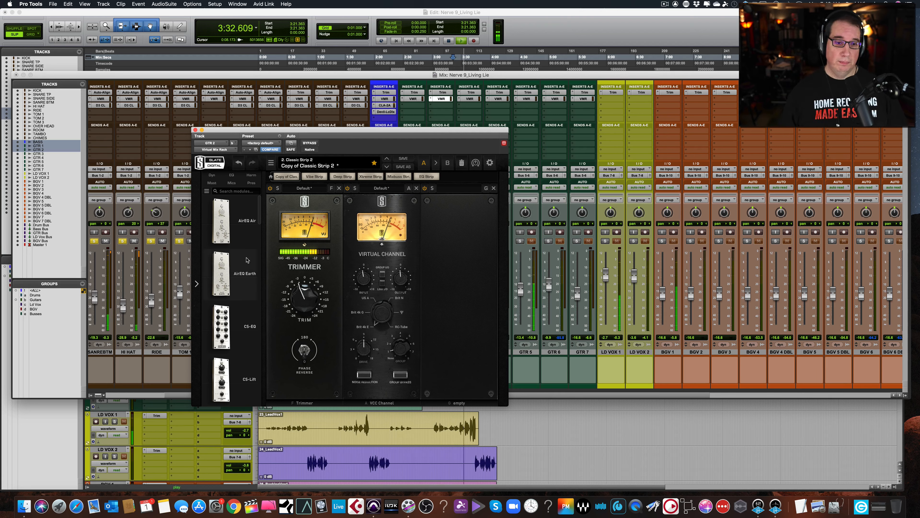
- Add an FG-116 compressor after the Virtual Channel on GTR 2, setting its output to about -17 dB and adjusting its input during playback
{"action": "left_click_drag", "start_coordinate": [261, 214], "coordinate": [457, 246]}
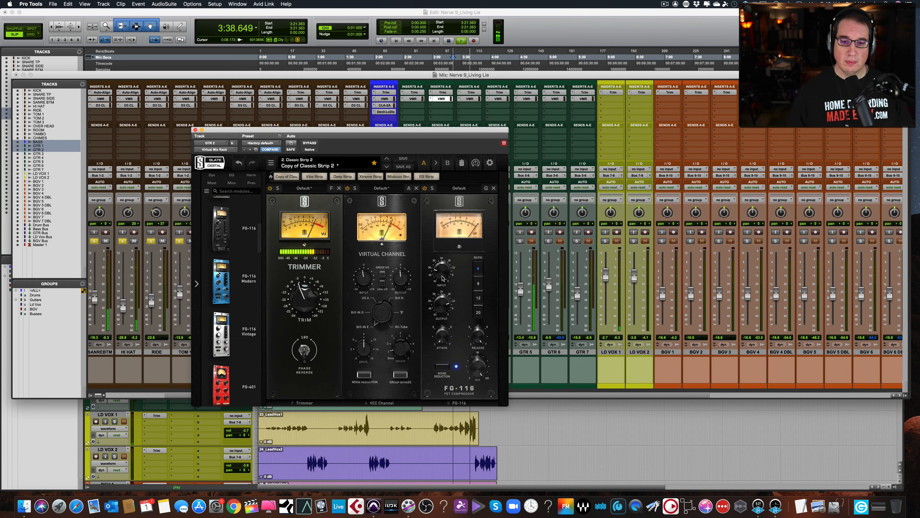
{"action": "left_click_drag", "start_coordinate": [441, 304], "coordinate": [442, 311]}
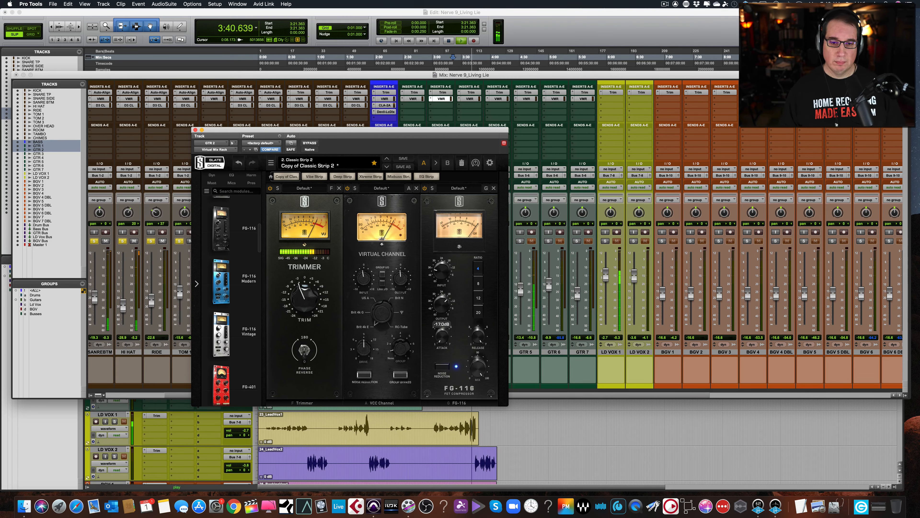
{"action": "mouse_move", "coordinate": [437, 269]}
{"action": "left_mouse_down"}
{"action": "mouse_move", "coordinate": [437, 278]}
{"action": "mouse_move", "coordinate": [438, 270]}
{"action": "left_mouse_up"}
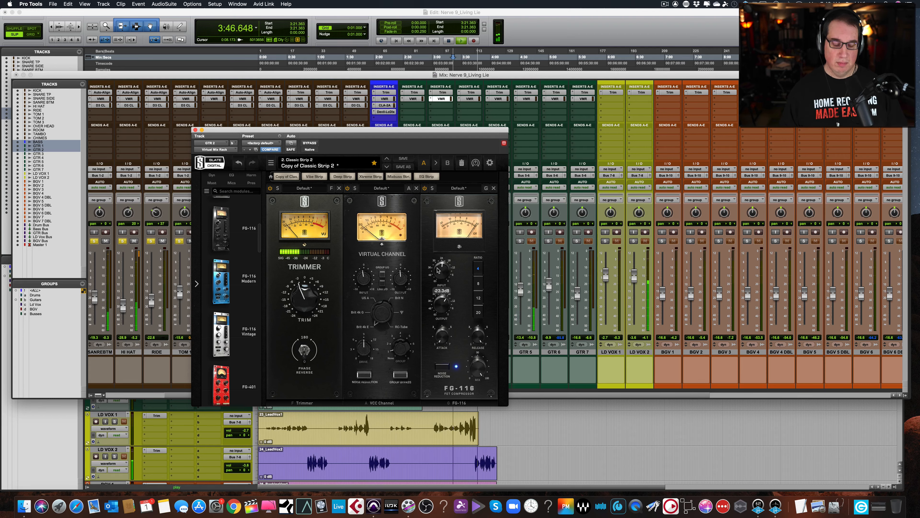
{"action": "key", "text": "space"}
{"action": "key", "text": "space"}
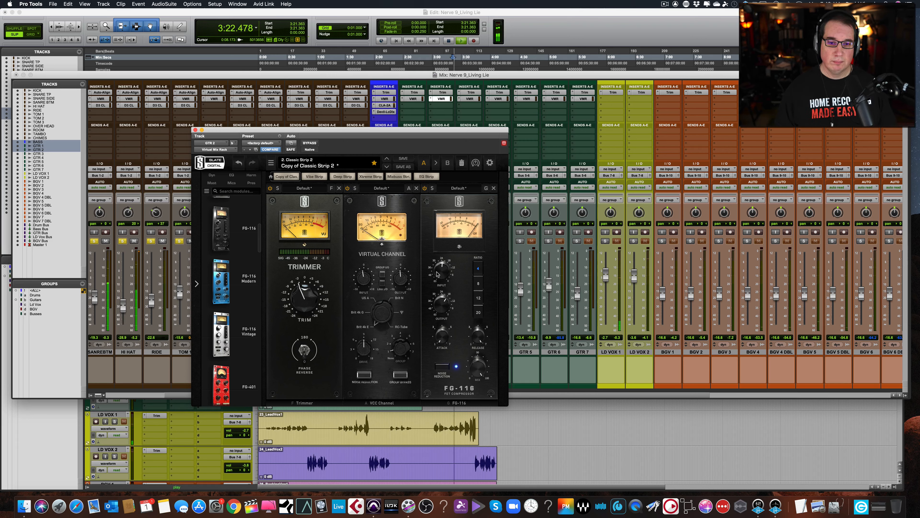
{"action": "mouse_move", "coordinate": [437, 273]}
{"action": "left_click_drag", "start_coordinate": [437, 272], "coordinate": [437, 281]}
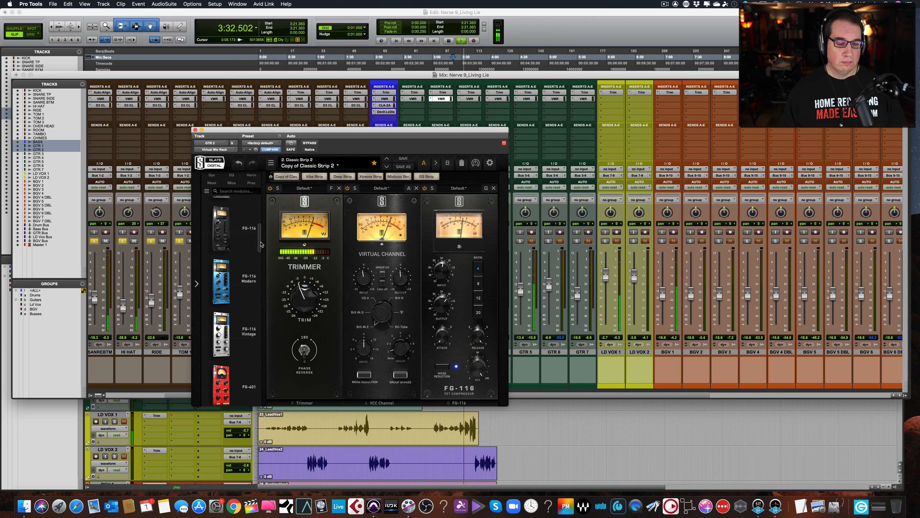
- Add an FG-A equalizer after GTR 2's FG-116, set its HF band to 7 kHz and +2 dB during playback, and close the rack
{"action": "left_click_drag", "start_coordinate": [261, 244], "coordinate": [528, 236]}
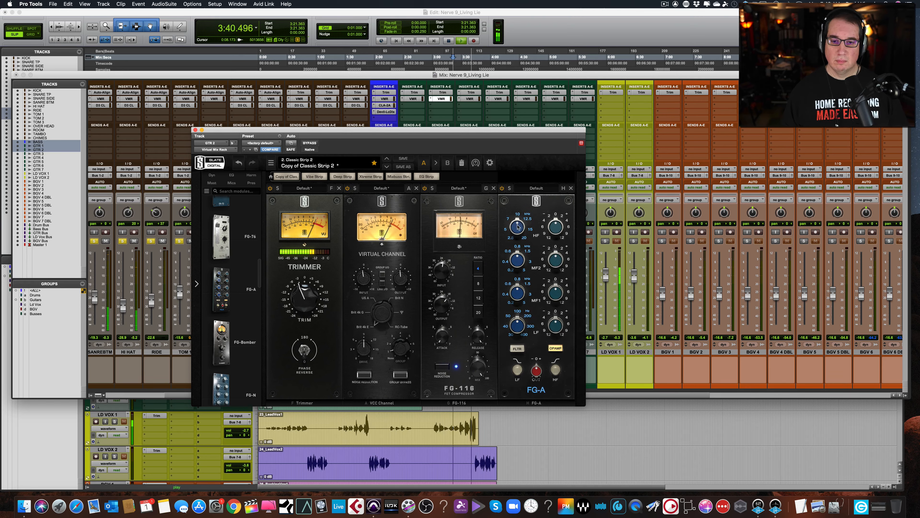
{"action": "left_click_drag", "start_coordinate": [517, 227], "coordinate": [512, 246]}
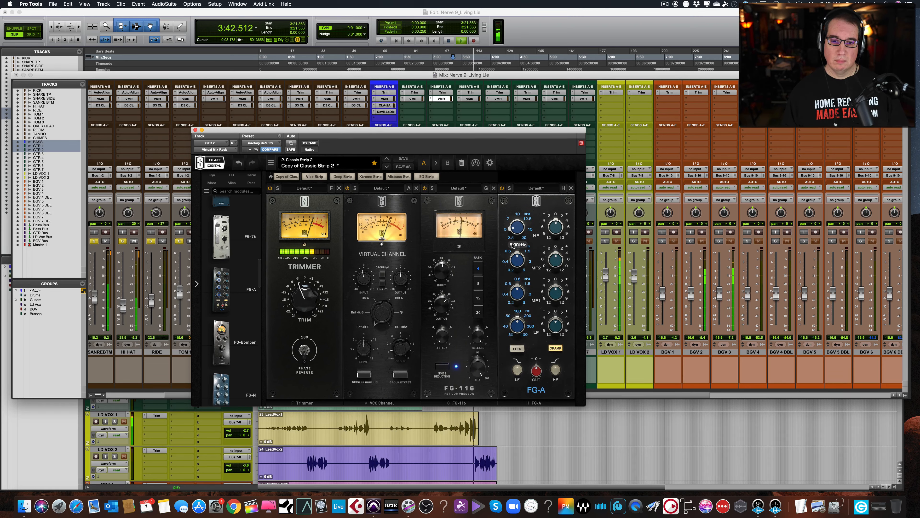
{"action": "key", "text": "space"}
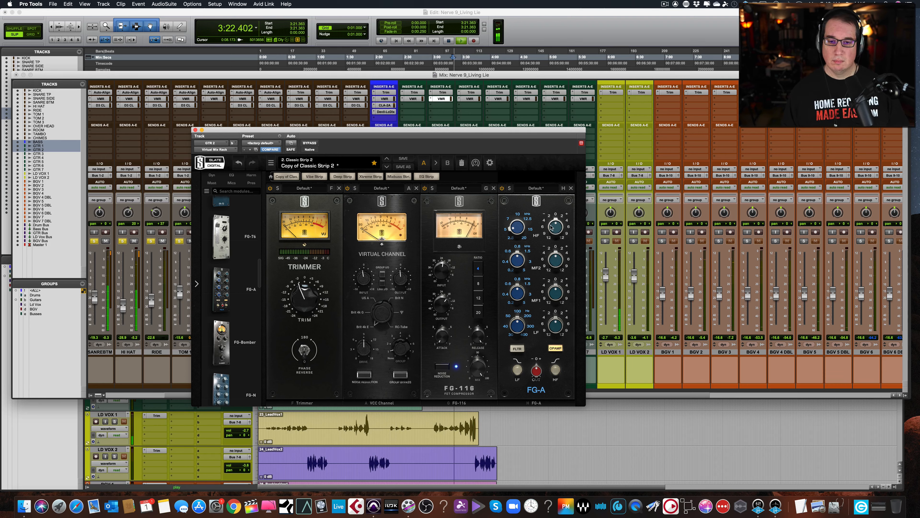
{"action": "left_click_drag", "start_coordinate": [551, 223], "coordinate": [552, 219]}
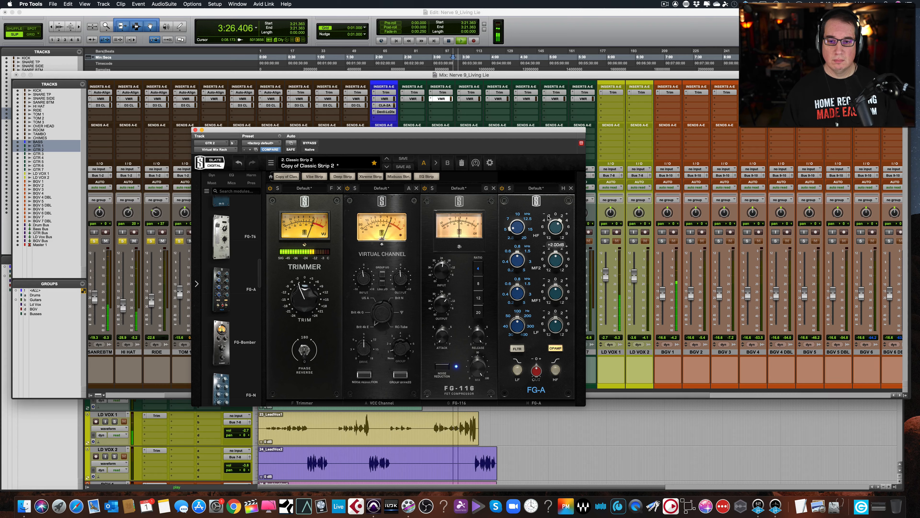
{"action": "left_click_drag", "start_coordinate": [517, 226], "coordinate": [556, 209]}
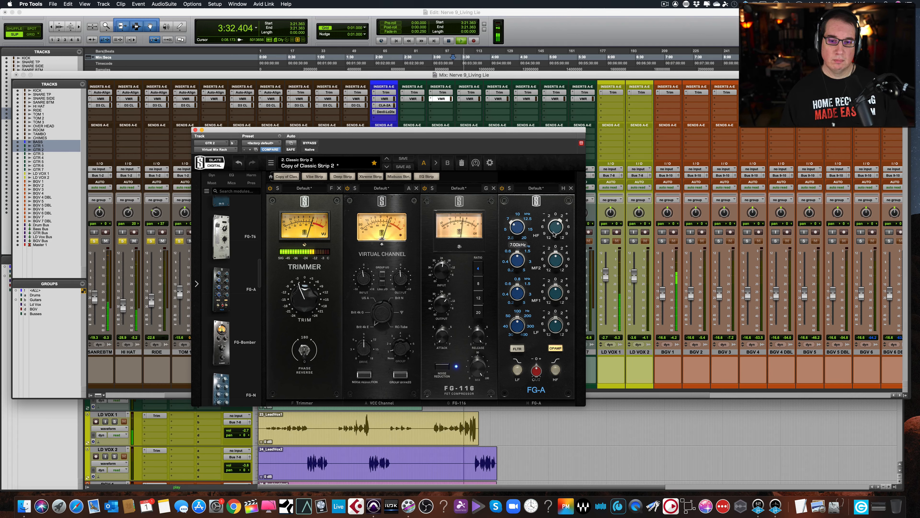
{"action": "left_click_drag", "start_coordinate": [554, 231], "coordinate": [555, 229]}
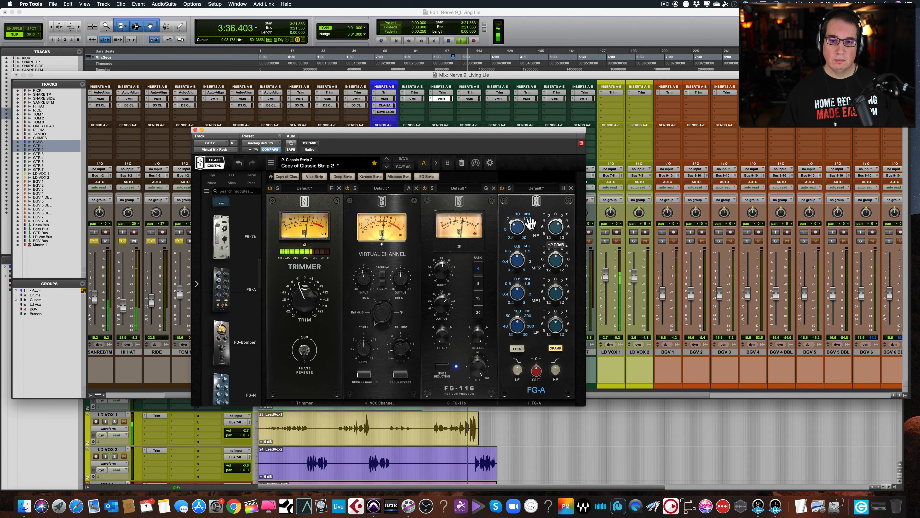
{"action": "key", "text": "space"}
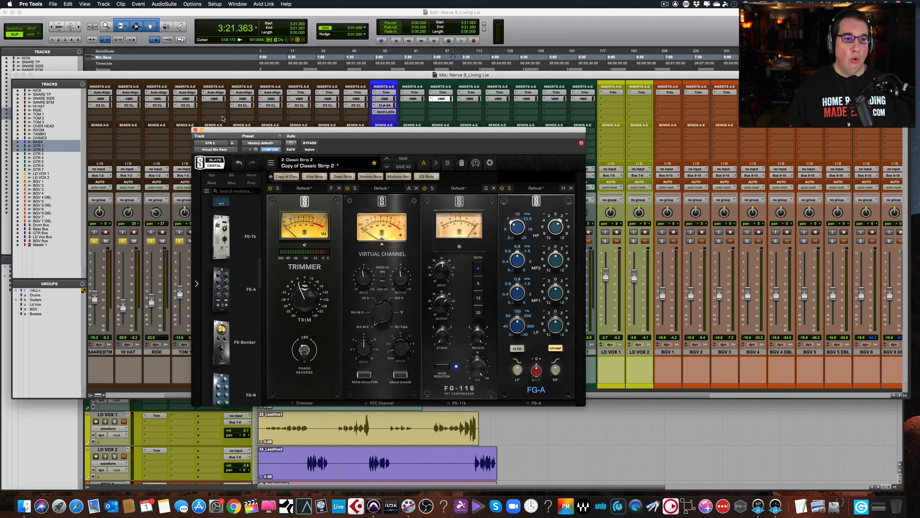
{"action": "left_click", "coordinate": [195, 130]}
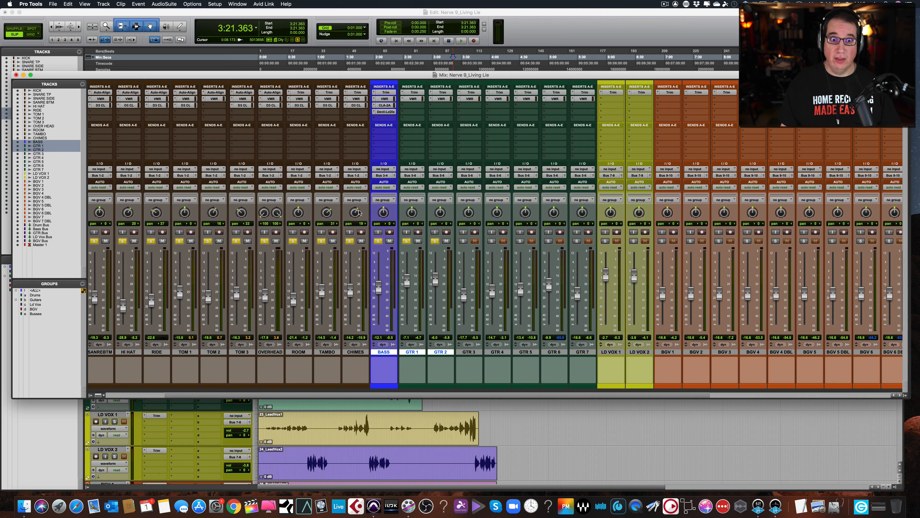
- Play the section from about 3:21 and compare it with and without GTR 1 by toggling its solo
{"action": "key", "text": "space"}
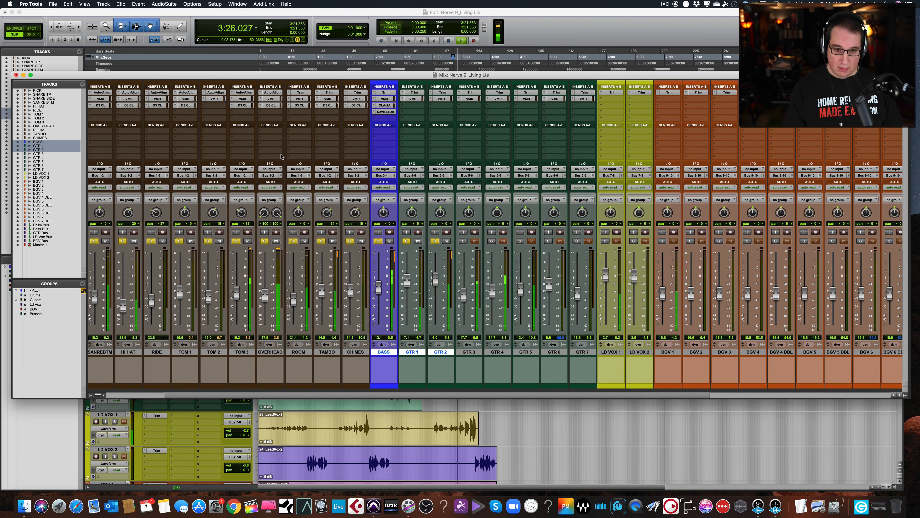
{"action": "key", "text": "super+equal"}
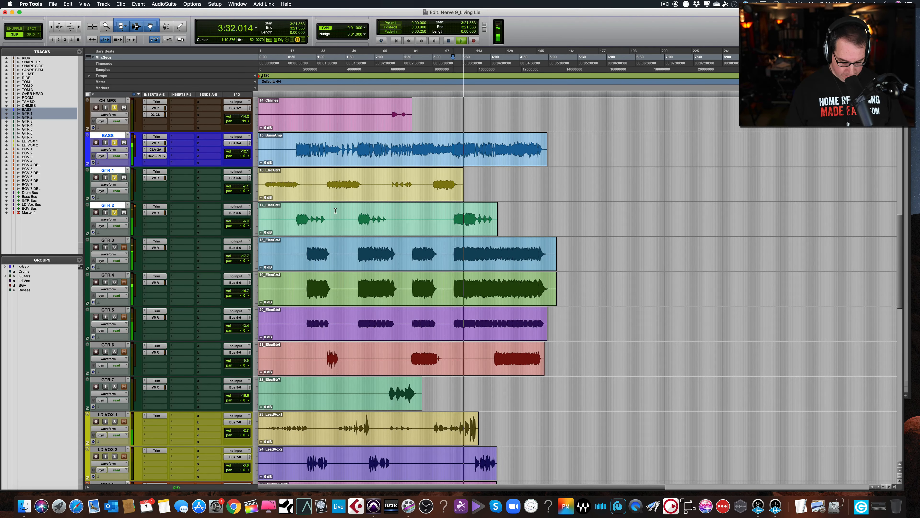
{"action": "key", "text": "space"}
{"action": "key", "text": "space"}
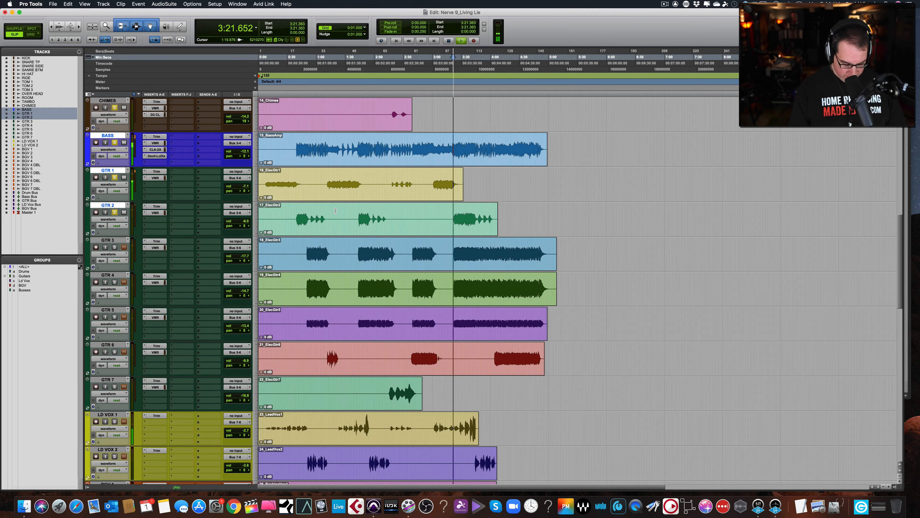
{"action": "key", "text": "super+equal"}
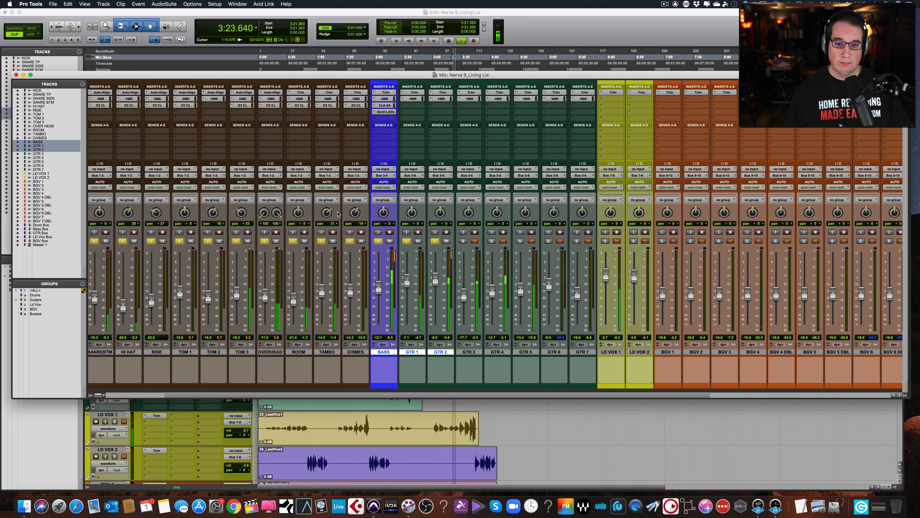
{"action": "left_click", "coordinate": [417, 241]}
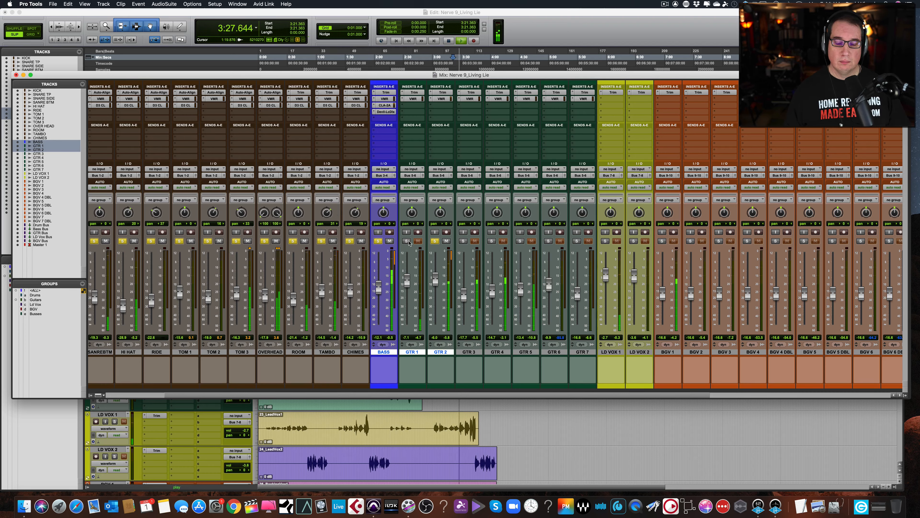
{"action": "left_click", "coordinate": [407, 241]}
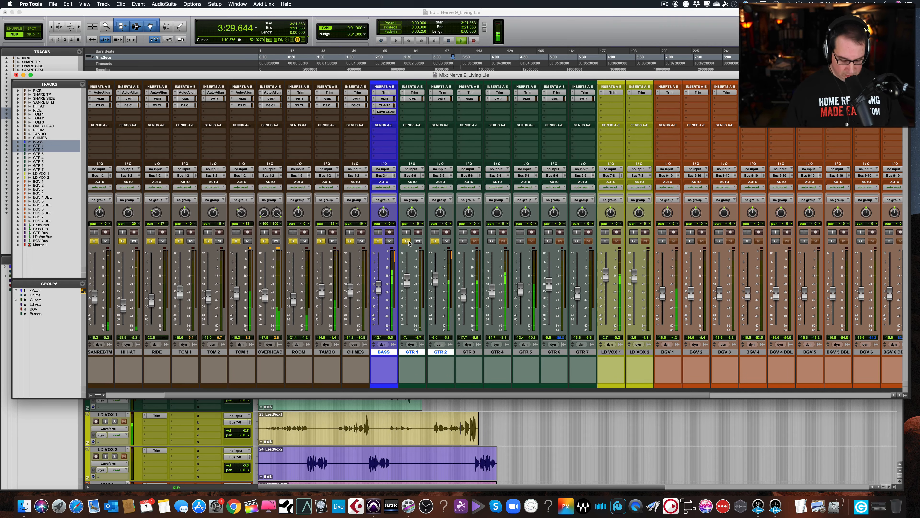
{"action": "key", "text": "space"}
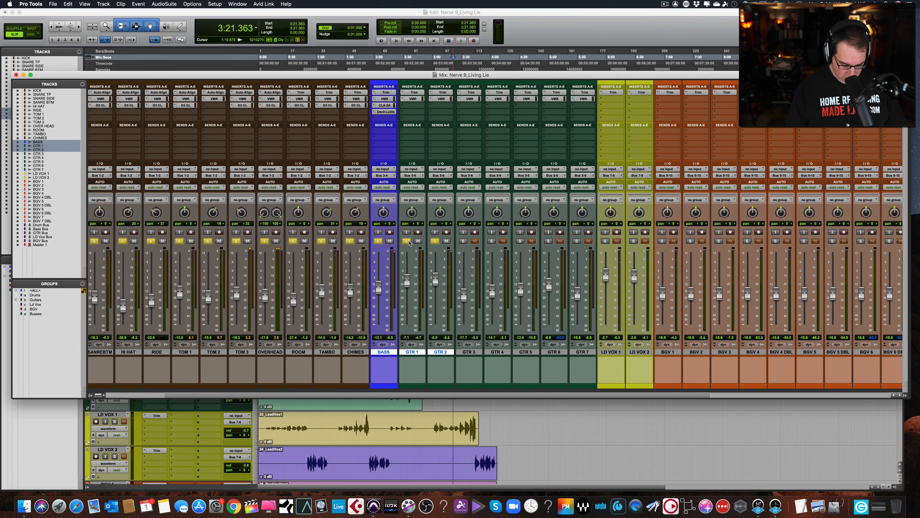
- Close the Mix window and return to the Edit window
{"action": "key", "text": "super+equal"}
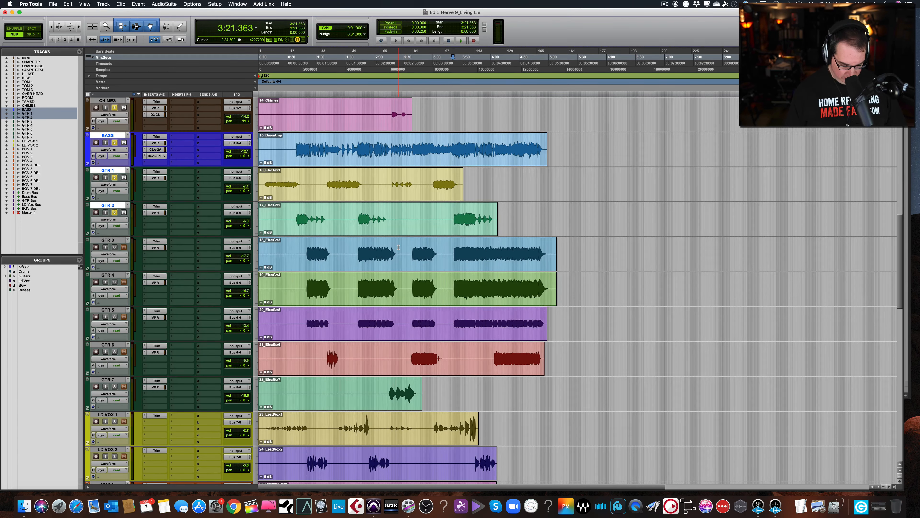
{"action": "key", "text": "super+equal"}
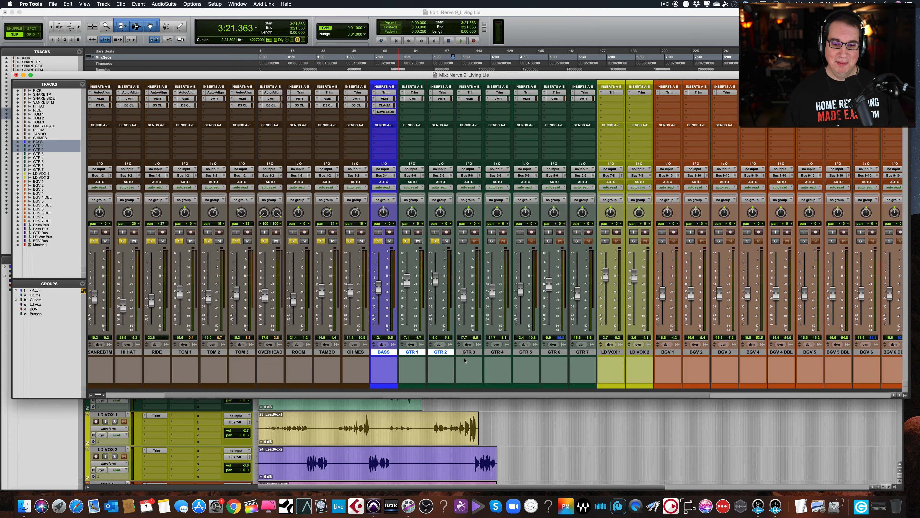
{"action": "left_click", "coordinate": [467, 366]}
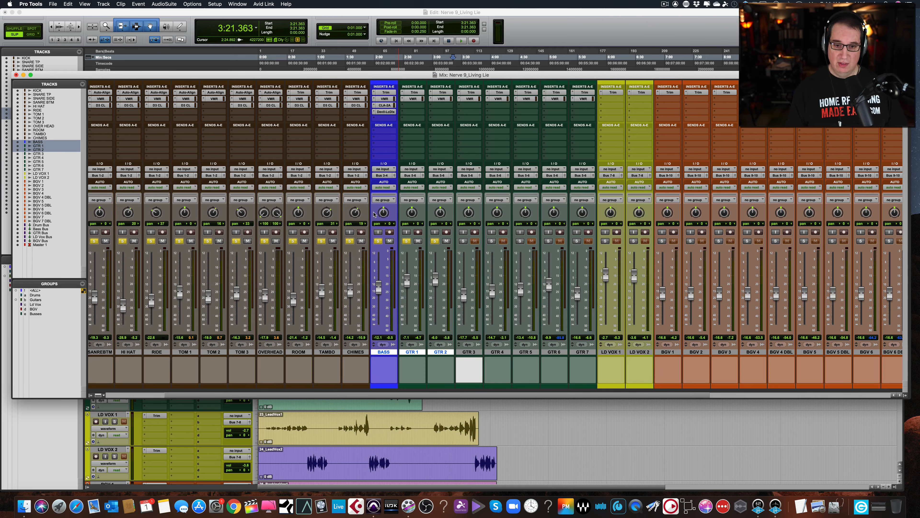
{"action": "left_click", "coordinate": [16, 75]}
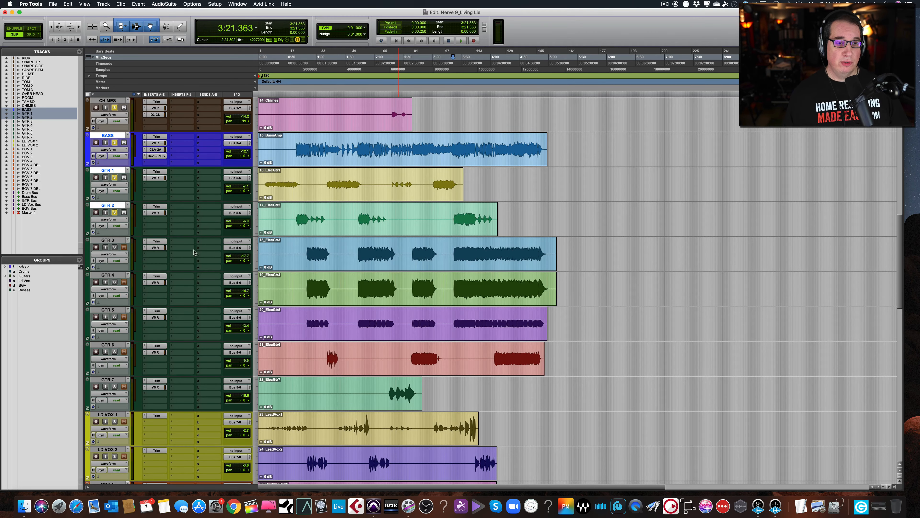
- Solo GTR 3 and raise its volume to about -4.6 dB while playing from about 3:29, stopping playback at the end
{"action": "left_click", "coordinate": [288, 252]}
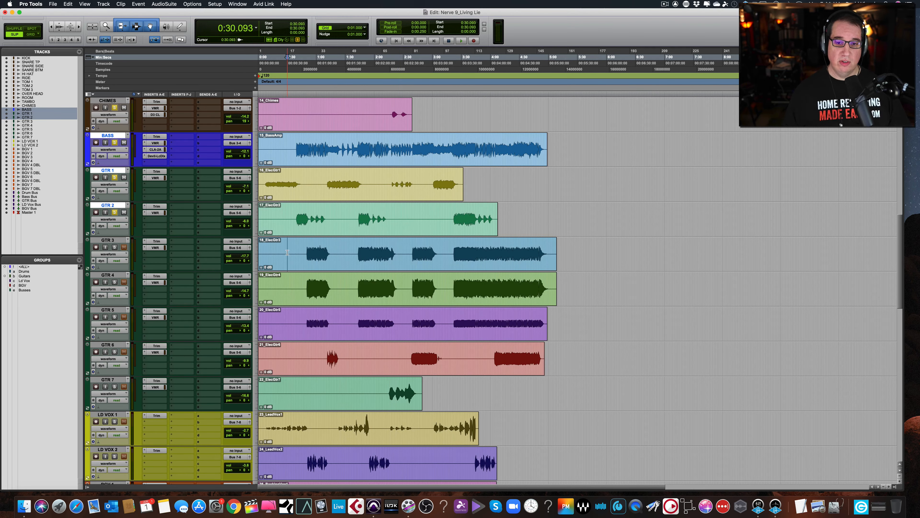
{"action": "left_click", "coordinate": [461, 65]}
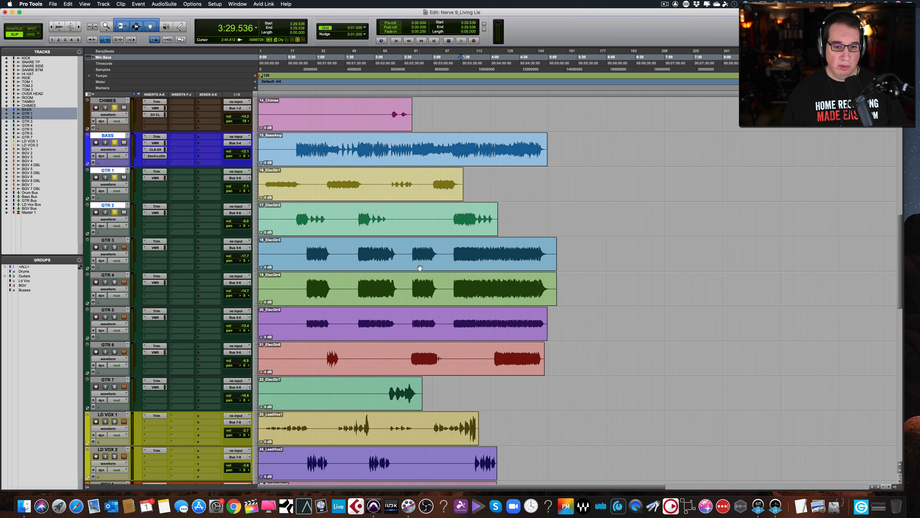
{"action": "left_click", "coordinate": [114, 247]}
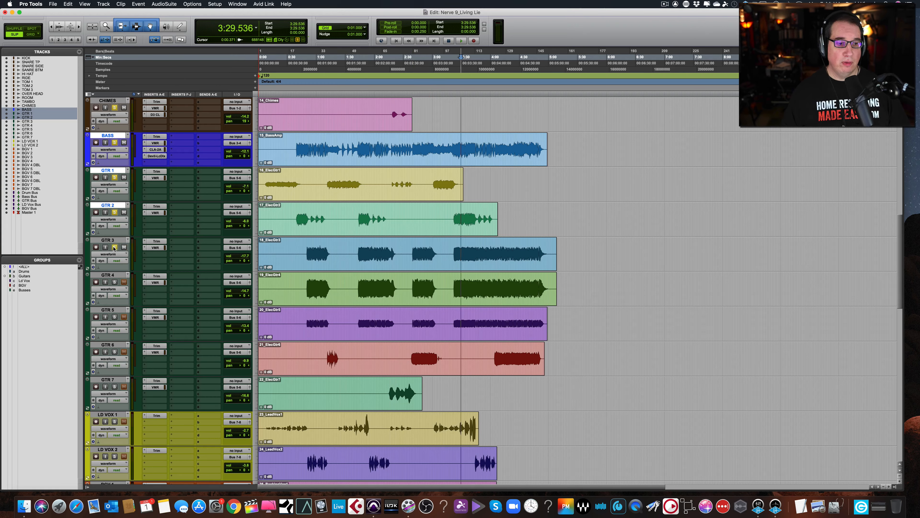
{"action": "key", "text": "space"}
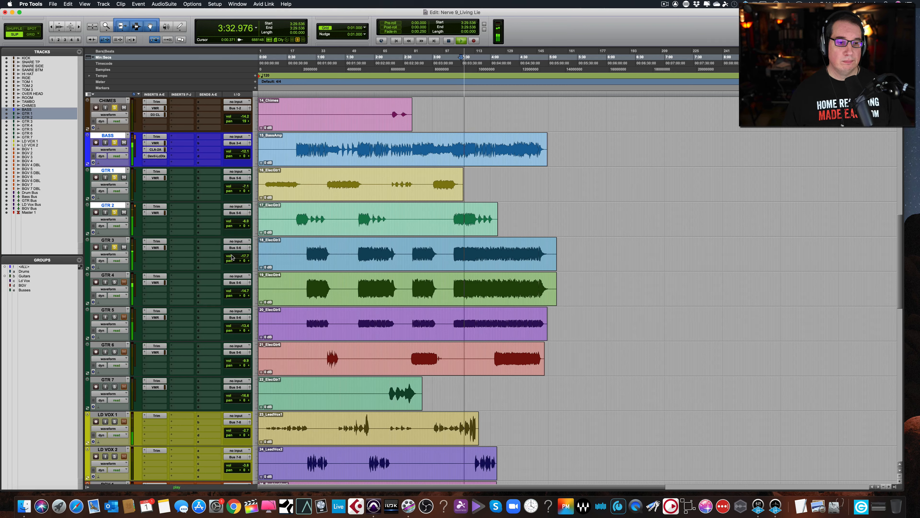
{"action": "left_click_drag", "start_coordinate": [232, 256], "coordinate": [232, 252]}
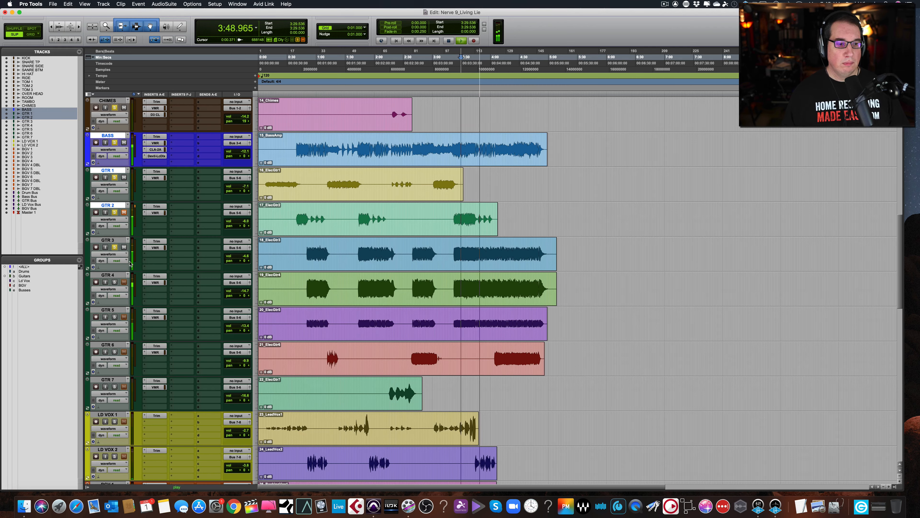
{"action": "key", "text": "space"}
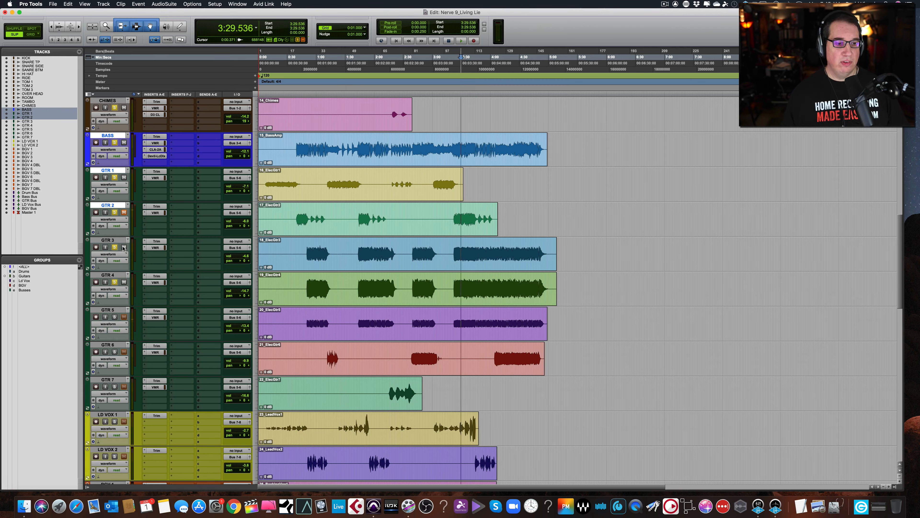
- Mute GTR 3 and raise GTR 4's volume to -4.7 dB while replaying the section from about 3:29
{"action": "left_click", "coordinate": [123, 248]}
{"action": "key", "text": "space"}
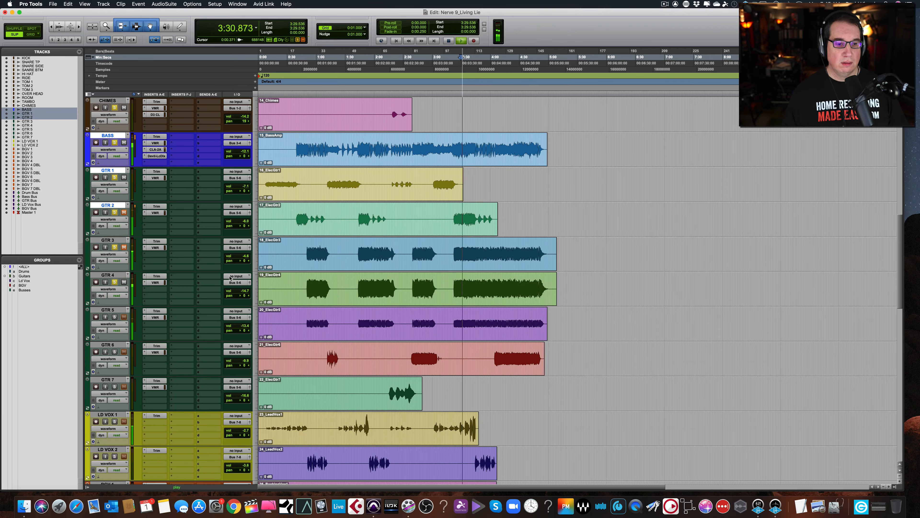
{"action": "left_click", "coordinate": [230, 292]}
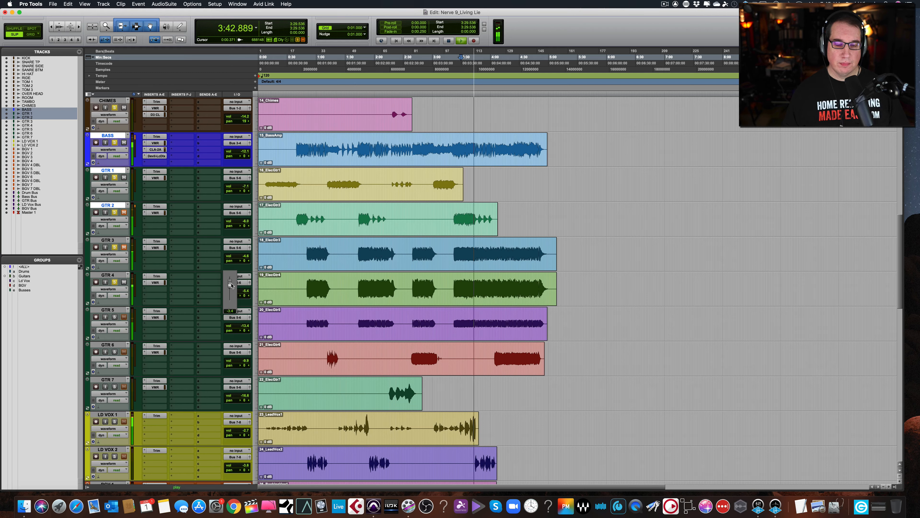
{"action": "left_click_drag", "start_coordinate": [233, 284], "coordinate": [231, 287]}
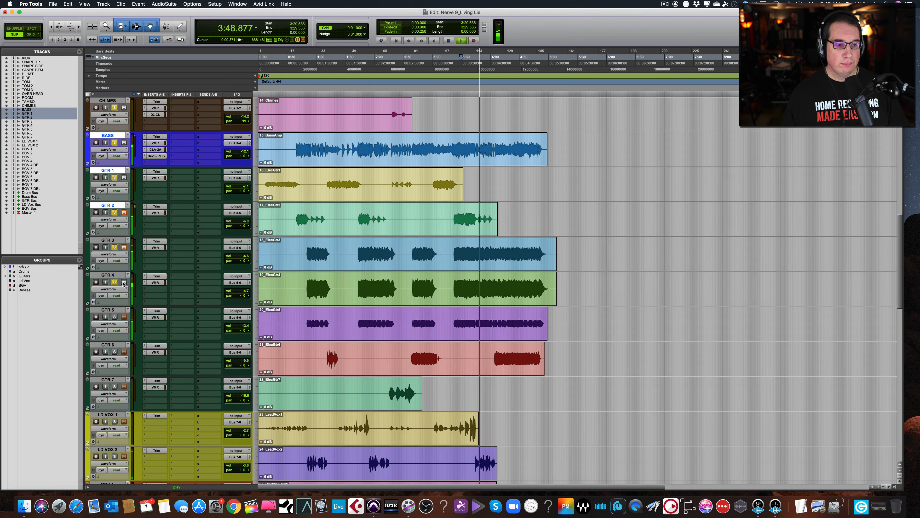
- Solo GTR 5 and raise its volume during playback
{"action": "left_click", "coordinate": [114, 317]}
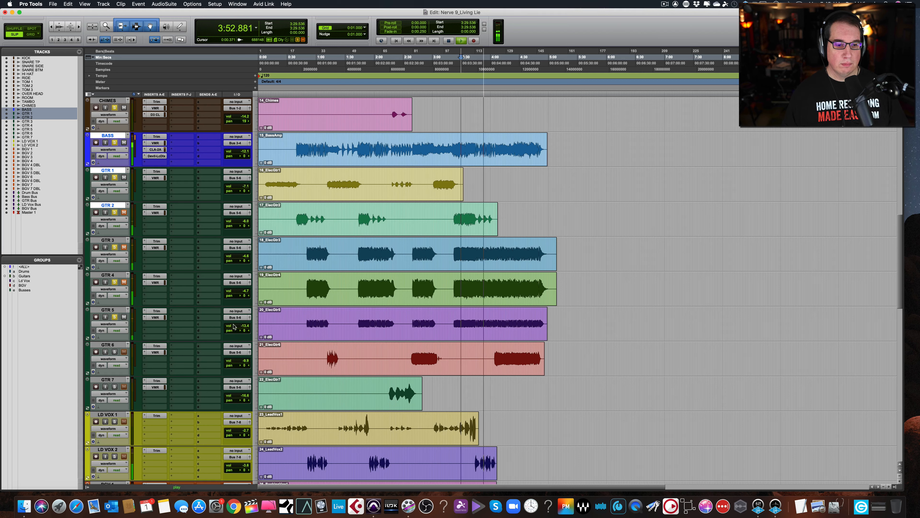
{"action": "left_click_drag", "start_coordinate": [233, 325], "coordinate": [233, 321]}
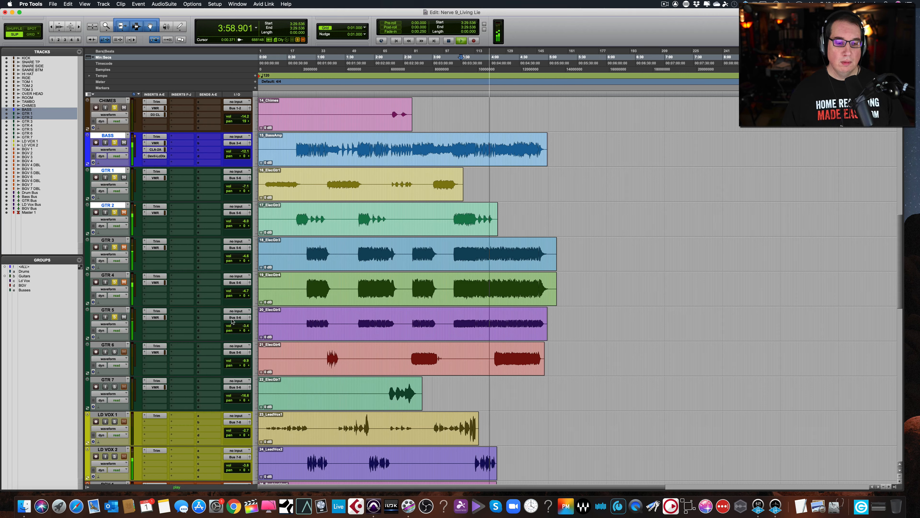
- Clear the solos on GTR 5 and GTR 4, bring GTR 3 back in soloed, and raise its volume during playback
{"action": "key", "text": "space"}
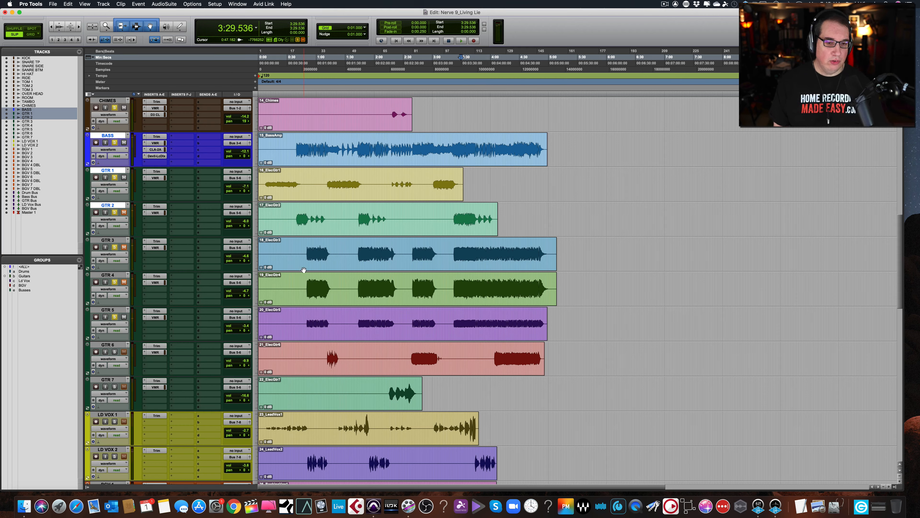
{"action": "left_click", "coordinate": [116, 317]}
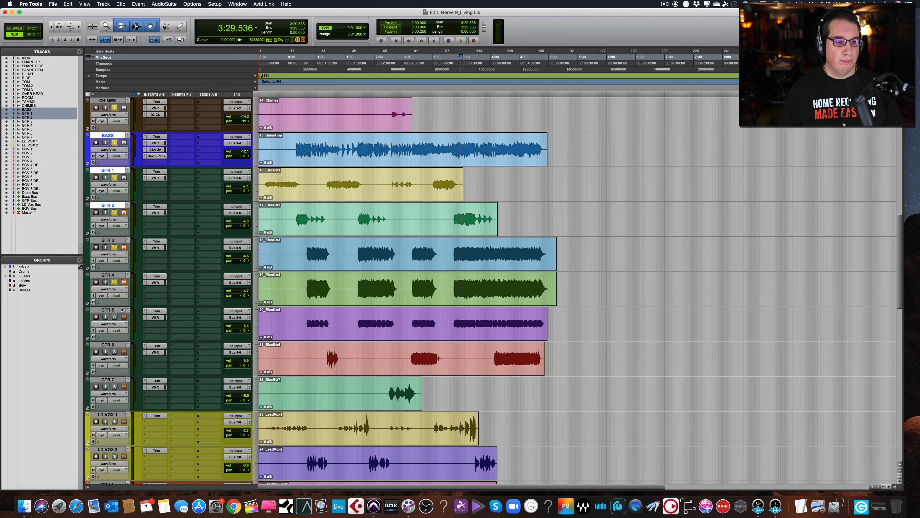
{"action": "left_click", "coordinate": [115, 282]}
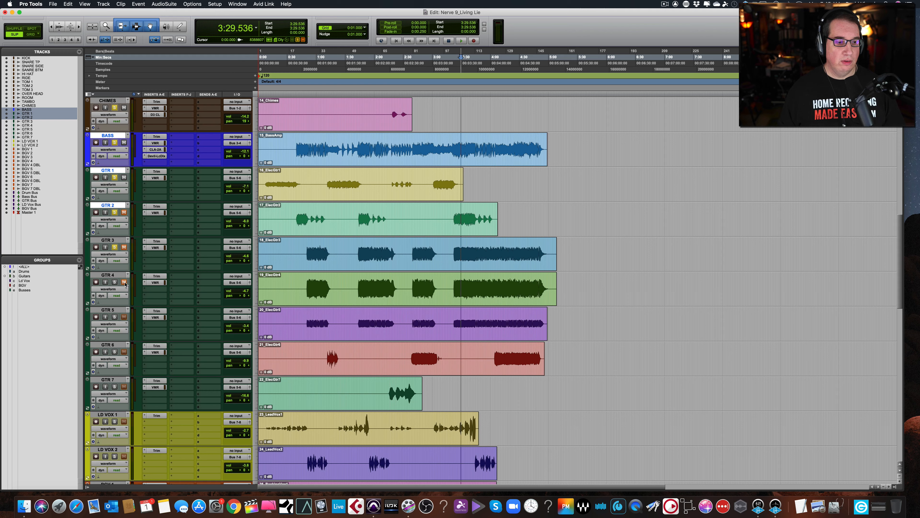
{"action": "left_click", "coordinate": [115, 247]}
{"action": "left_click", "coordinate": [115, 247]}
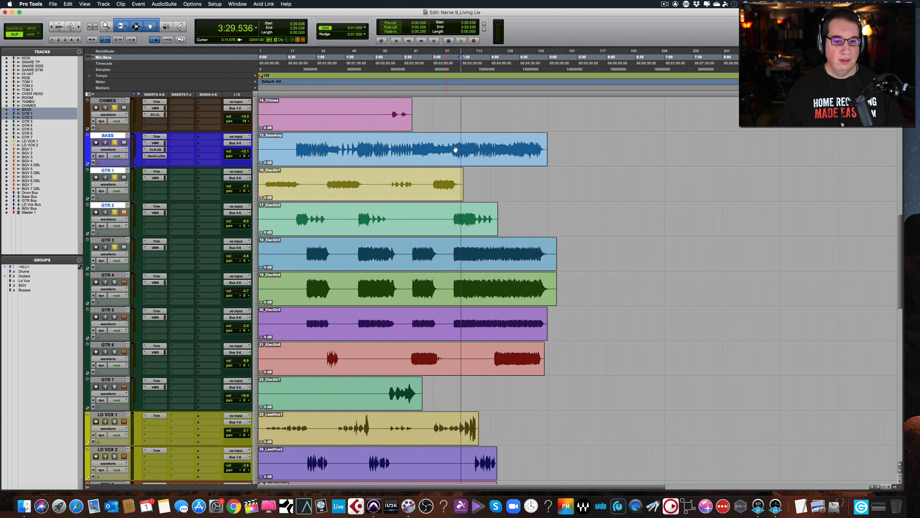
{"action": "key", "text": "space"}
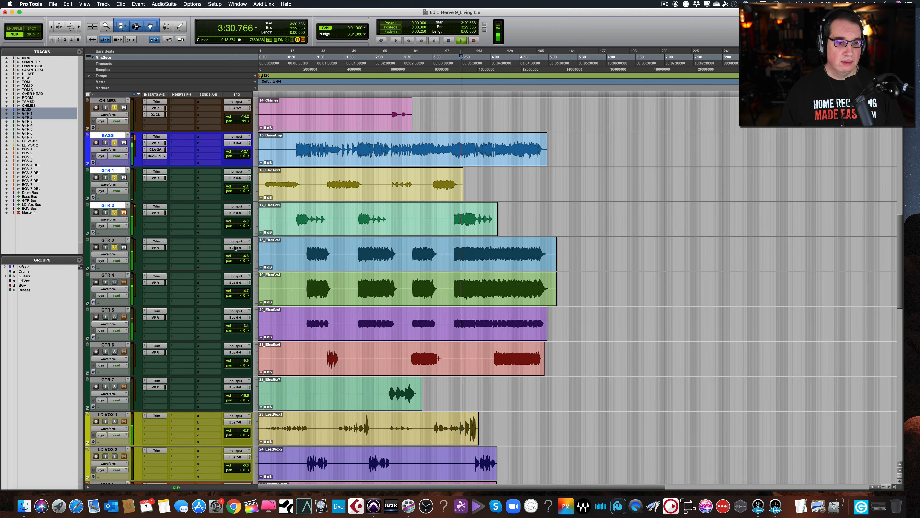
{"action": "left_click_drag", "start_coordinate": [235, 256], "coordinate": [234, 254]}
- In GTR 3's Virtual Mix Rack, set the Trimmer to -5.68 dB, Virtual Channel input to about -0.70 dB and output to 0.00 dB
{"action": "left_click", "coordinate": [158, 246]}
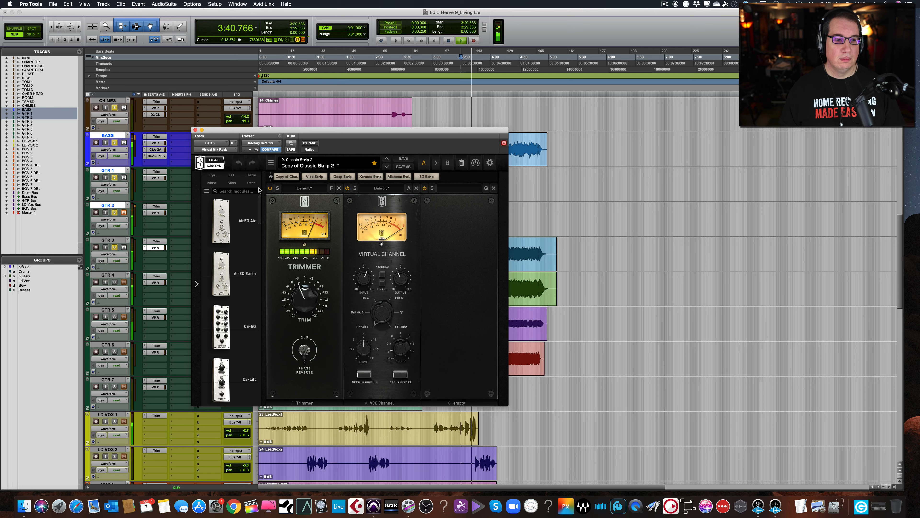
{"action": "left_click_drag", "start_coordinate": [302, 297], "coordinate": [303, 297]}
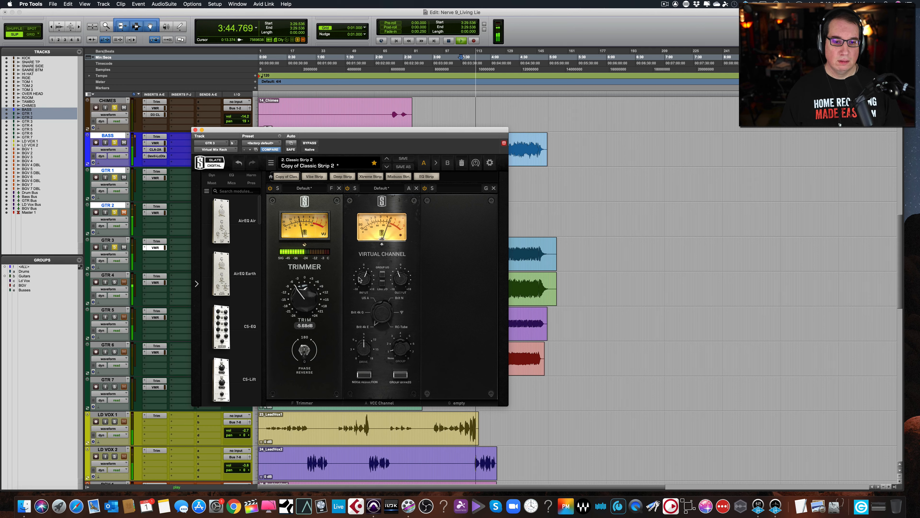
{"action": "left_click_drag", "start_coordinate": [361, 280], "coordinate": [360, 285]}
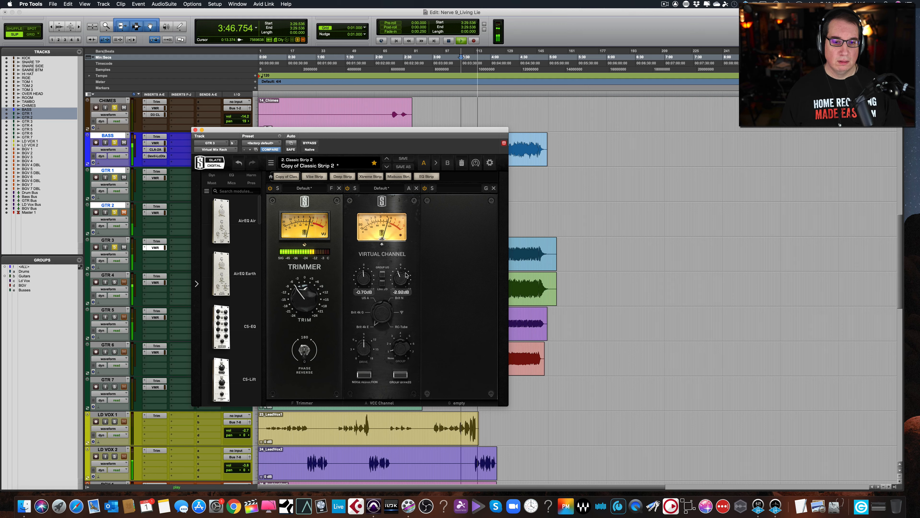
{"action": "left_click", "coordinate": [406, 273], "text": "alt"}
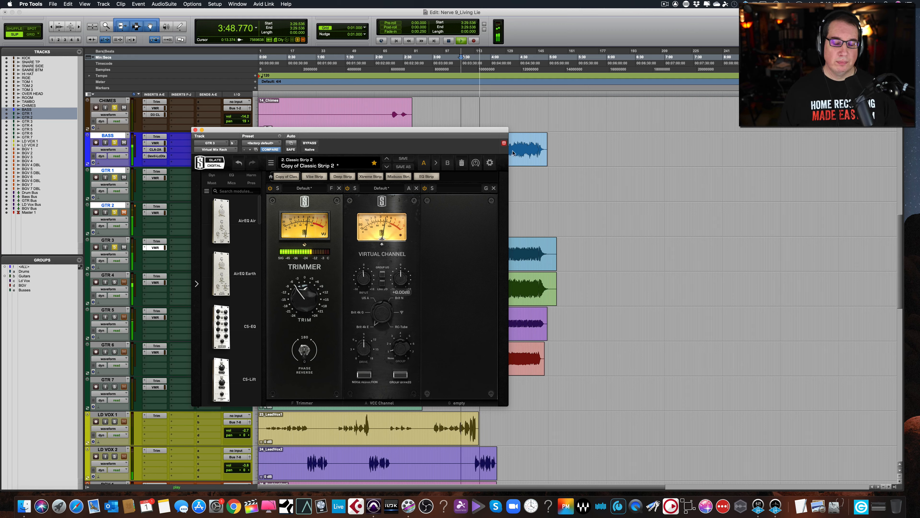
{"action": "left_click", "coordinate": [195, 130]}
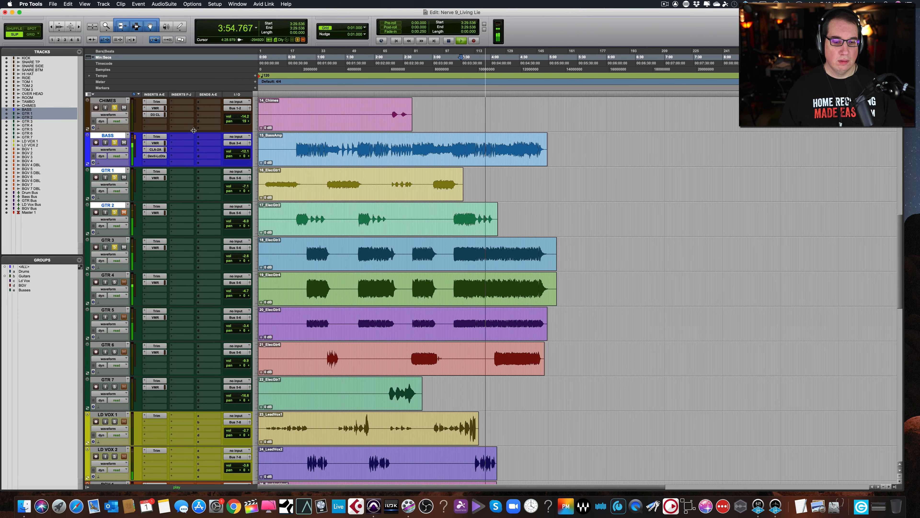
{"action": "key", "text": "space"}
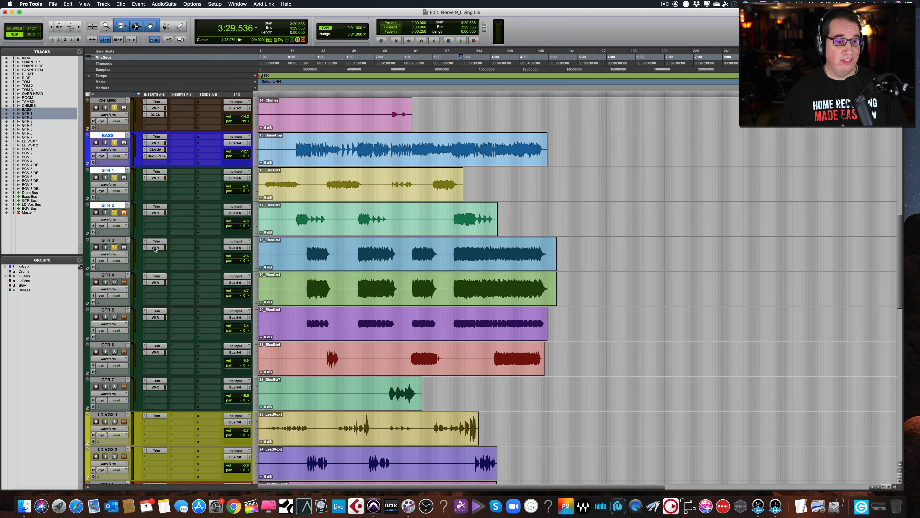
- Move GTR 3's Virtual Mix Rack down one insert slot and insert the mono UAD Friedman DS40 amp ahead of it
{"action": "left_click_drag", "start_coordinate": [155, 249], "coordinate": [155, 255]}
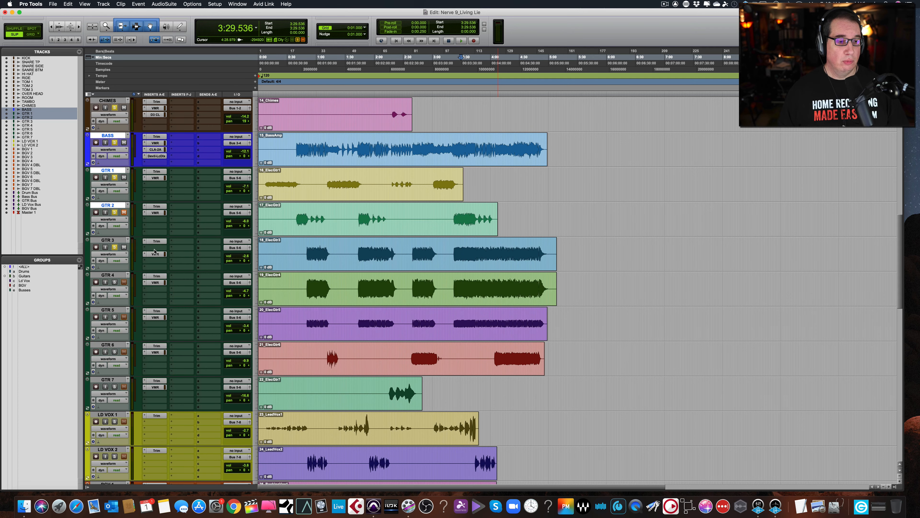
{"action": "left_click", "coordinate": [156, 250]}
{"action": "mouse_move", "coordinate": [156, 250]}
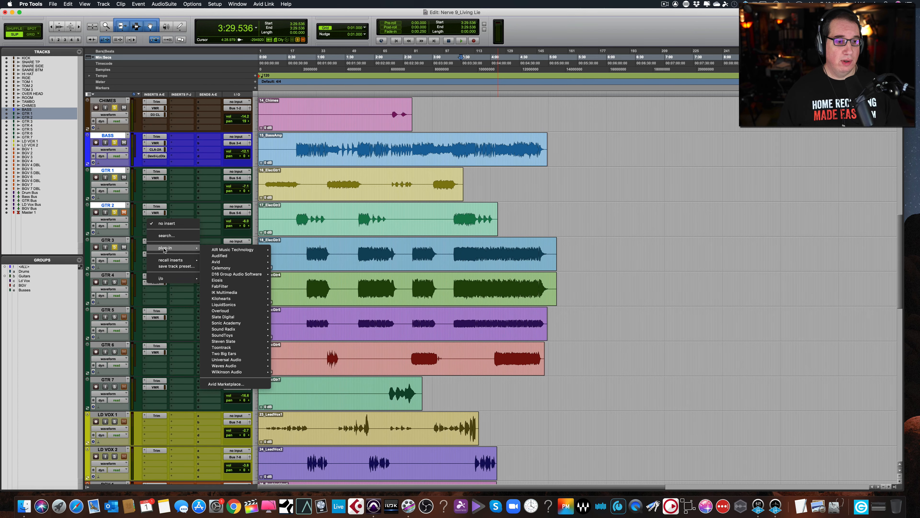
{"action": "mouse_move", "coordinate": [242, 368]}
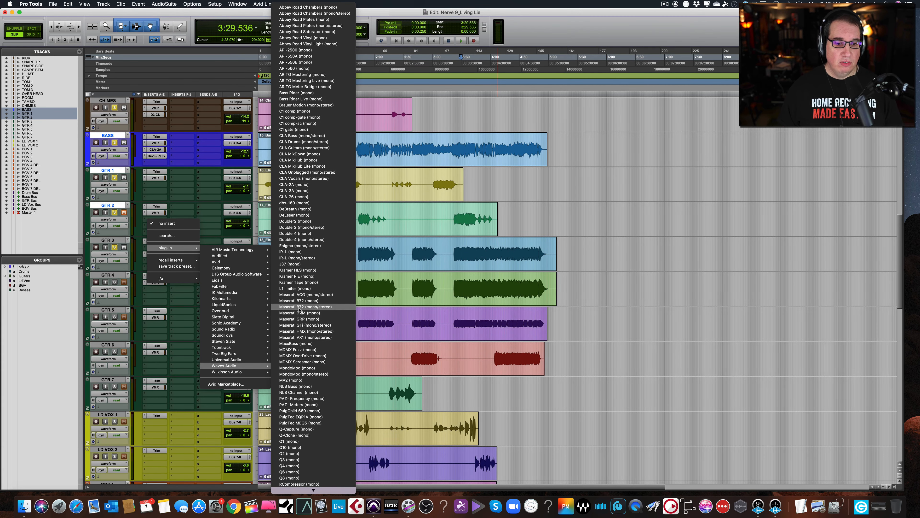
{"action": "mouse_move", "coordinate": [255, 351]}
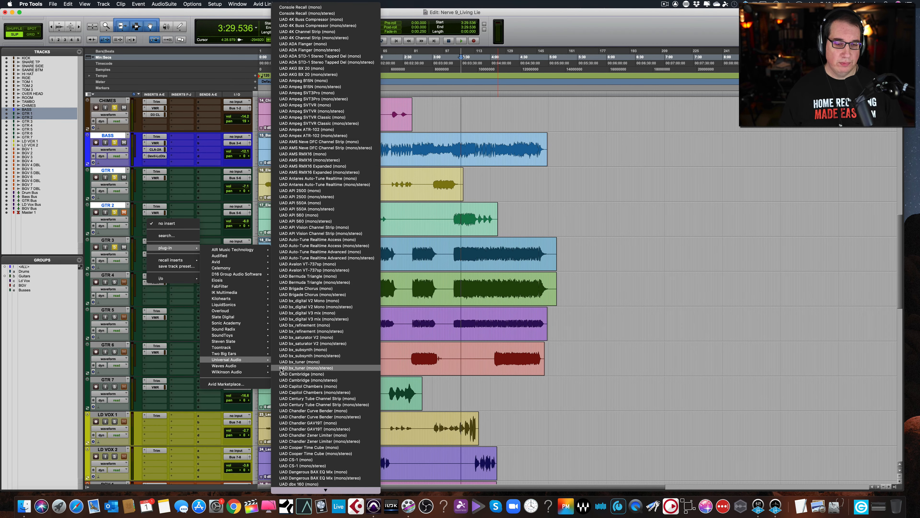
{"action": "scroll", "coordinate": [282, 364], "scroll_direction": "down", "scroll_amount": 10}
{"action": "scroll", "coordinate": [281, 369], "scroll_direction": "down", "scroll_amount": 12}
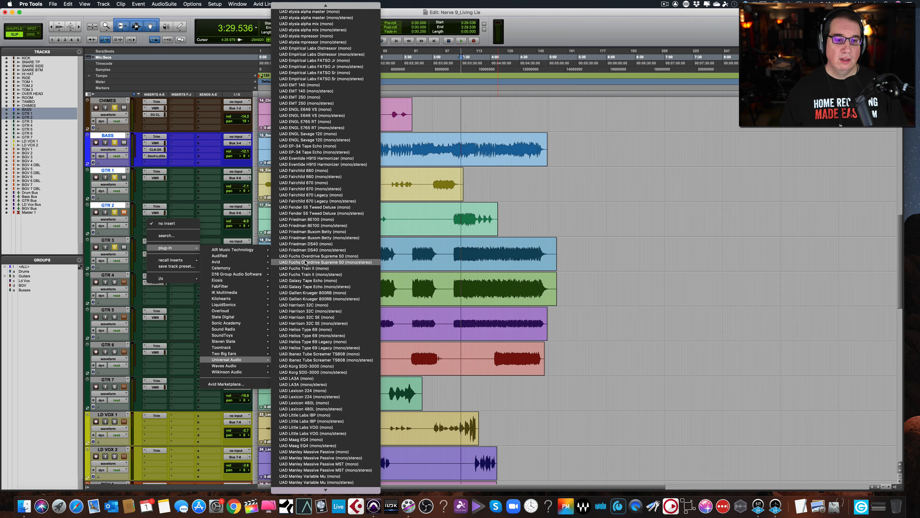
{"action": "left_click", "coordinate": [307, 247]}
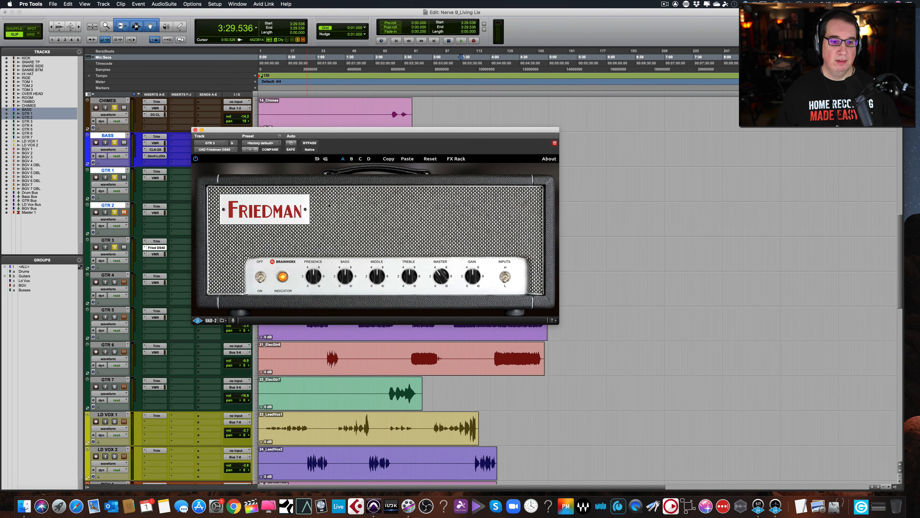
- Audition the Friedman presets 16 Rock USA 4x12 EQ B and 15 Rock USA 4x12 EQ A on GTR 3 during playback
{"action": "left_click_drag", "start_coordinate": [347, 131], "coordinate": [362, 131]}
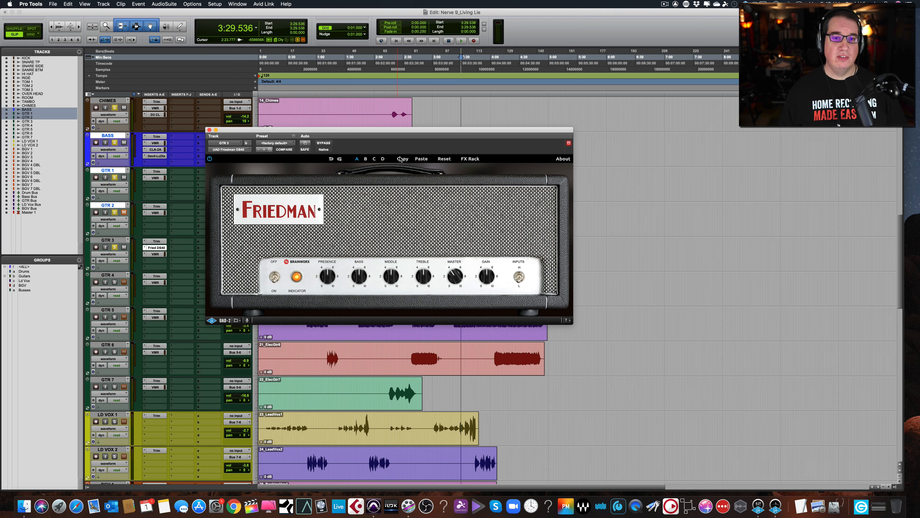
{"action": "left_click", "coordinate": [293, 144]}
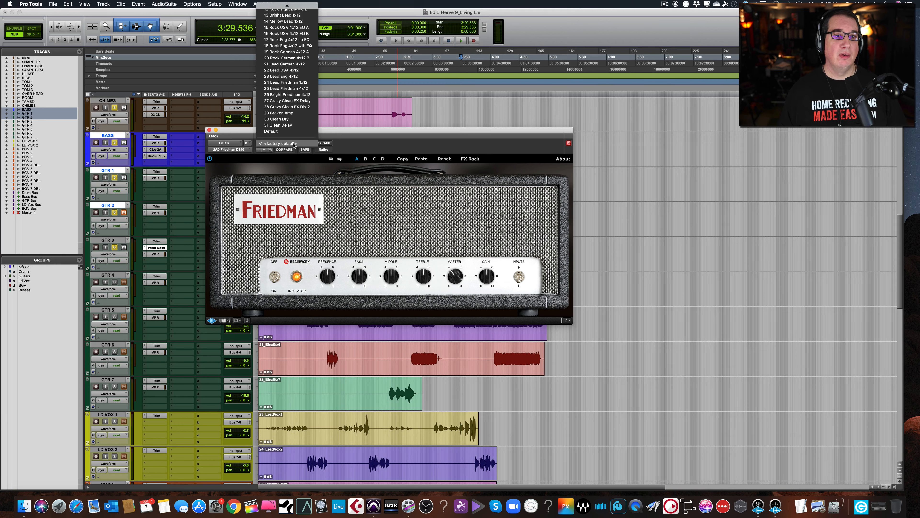
{"action": "left_click", "coordinate": [289, 36]}
{"action": "key", "text": "space"}
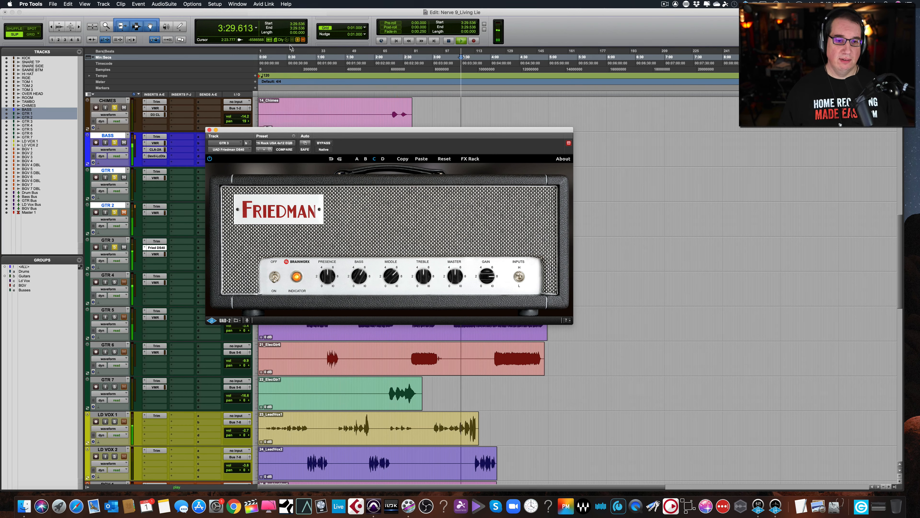
{"action": "left_click_drag", "start_coordinate": [332, 132], "coordinate": [364, 174]}
{"action": "left_click_drag", "start_coordinate": [377, 171], "coordinate": [374, 150]}
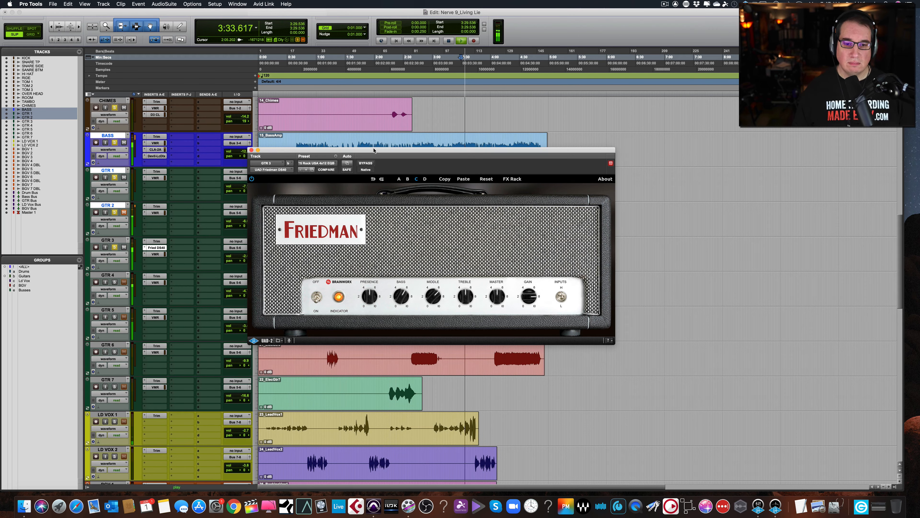
{"action": "left_click", "coordinate": [335, 163]}
{"action": "left_click", "coordinate": [334, 158]}
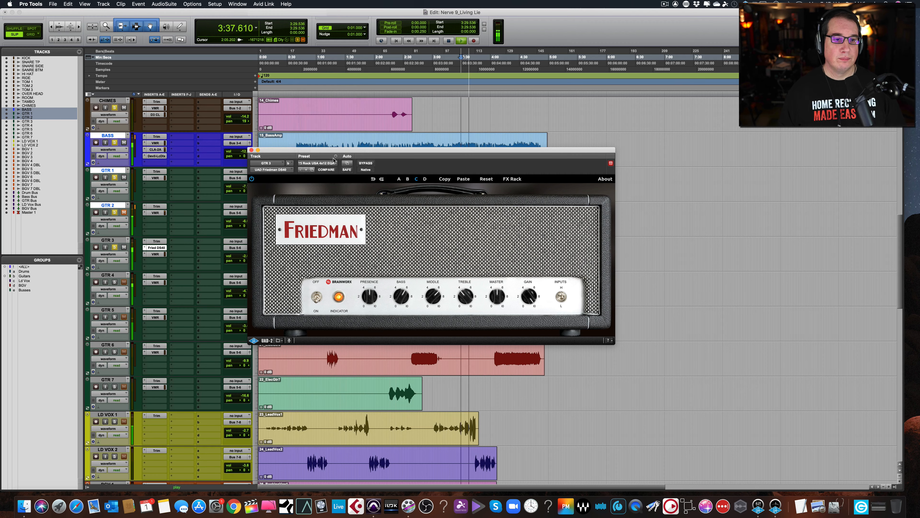
- Audition the Friedman presets 11 Rock Tight Dry 4x12, 12 Rock Tight Dly 4x12 and 19 Rock German 4x12 A during playback
{"action": "left_click", "coordinate": [334, 164]}
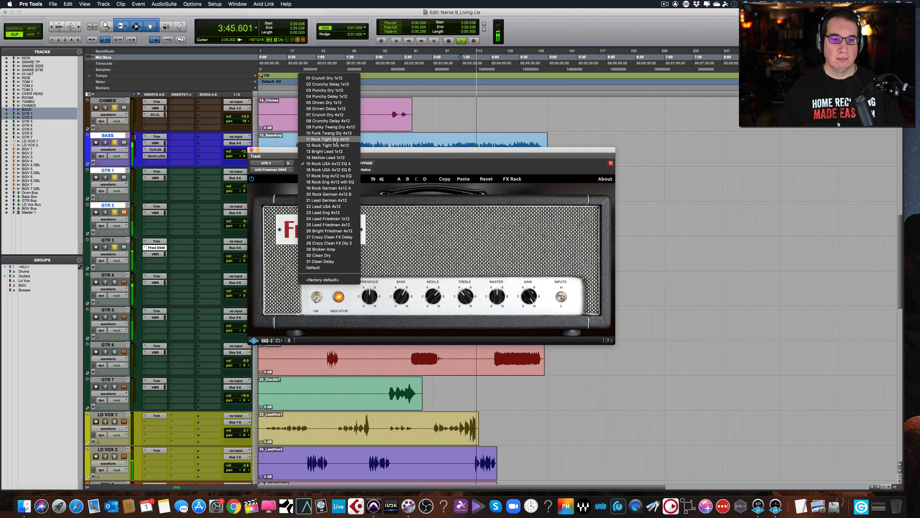
{"action": "left_click", "coordinate": [335, 142]}
{"action": "left_click", "coordinate": [337, 164]}
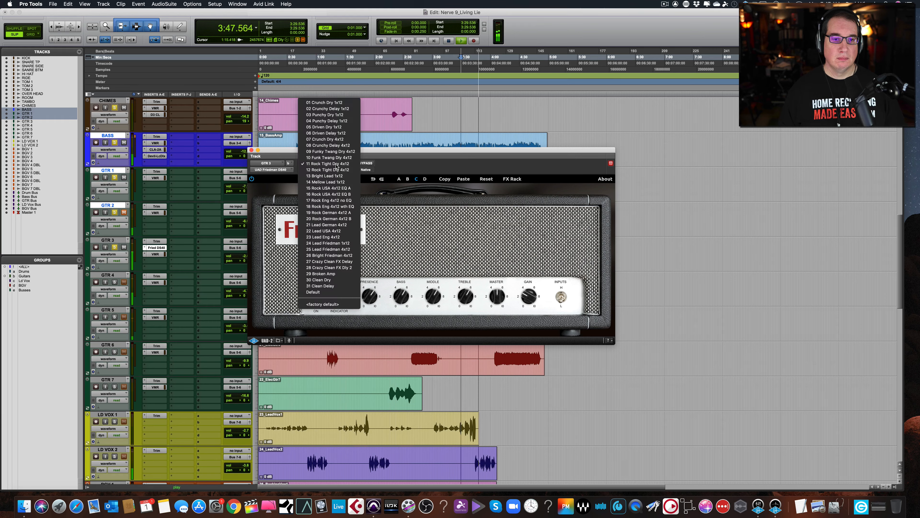
{"action": "left_click", "coordinate": [336, 170]}
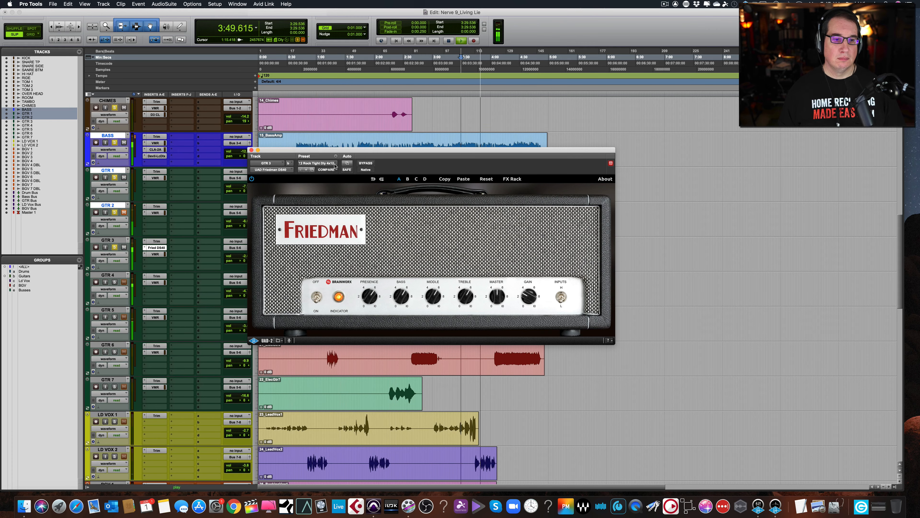
{"action": "left_click", "coordinate": [335, 164]}
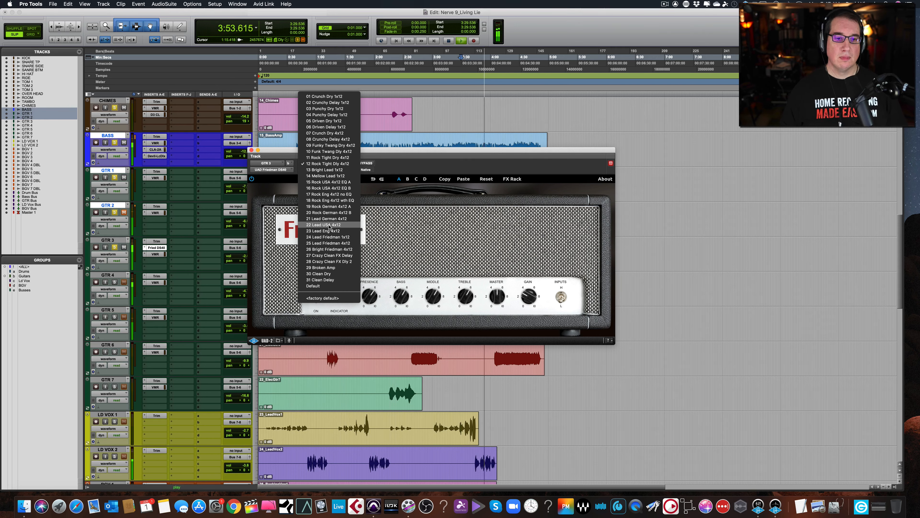
{"action": "left_click", "coordinate": [332, 208]}
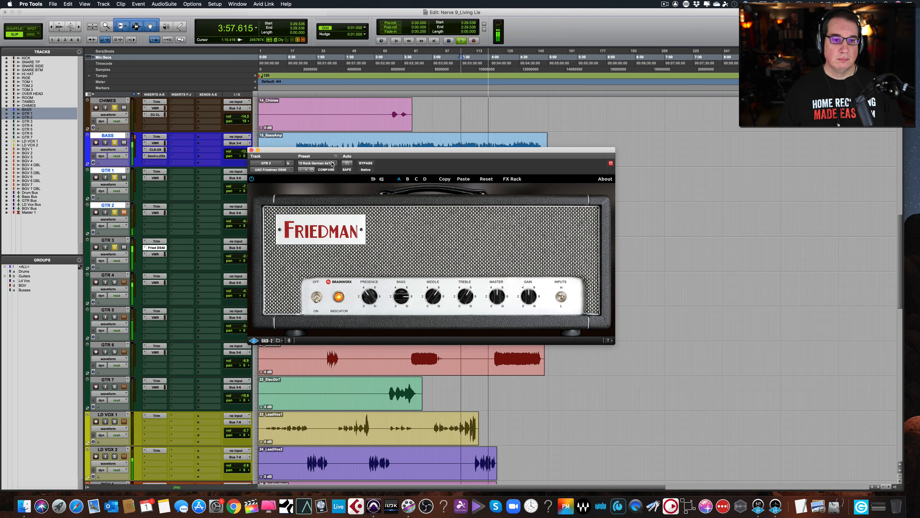
- Load the 01 Crunch Dry 1x12 preset in the Friedman amp and replay the section from about 3:29
{"action": "left_click", "coordinate": [333, 164]}
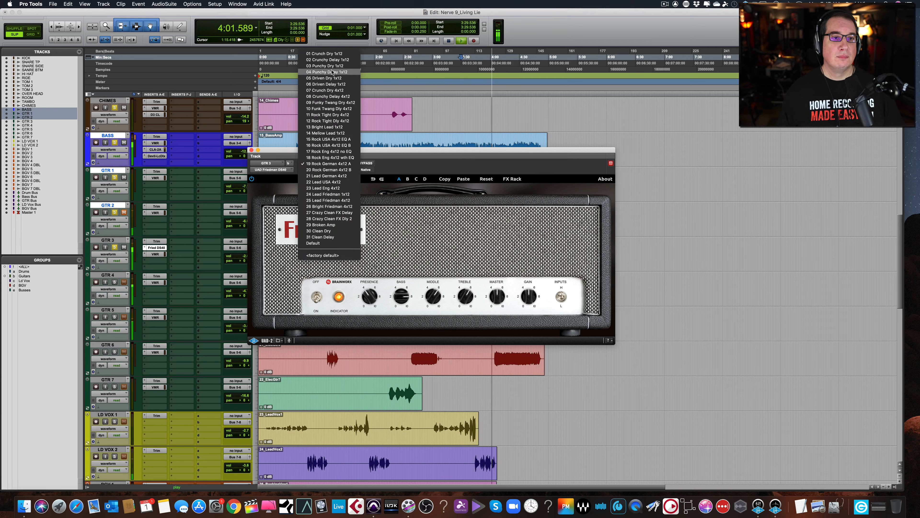
{"action": "left_click", "coordinate": [335, 54]}
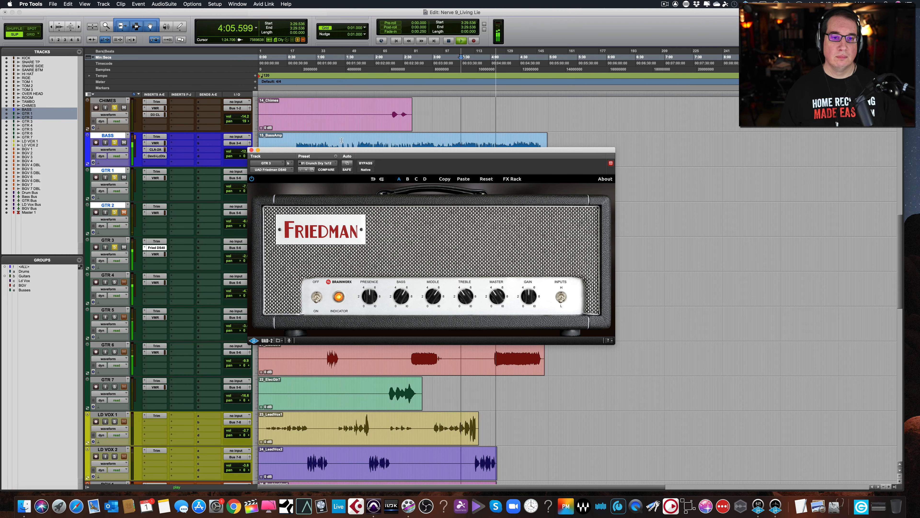
{"action": "key", "text": "space"}
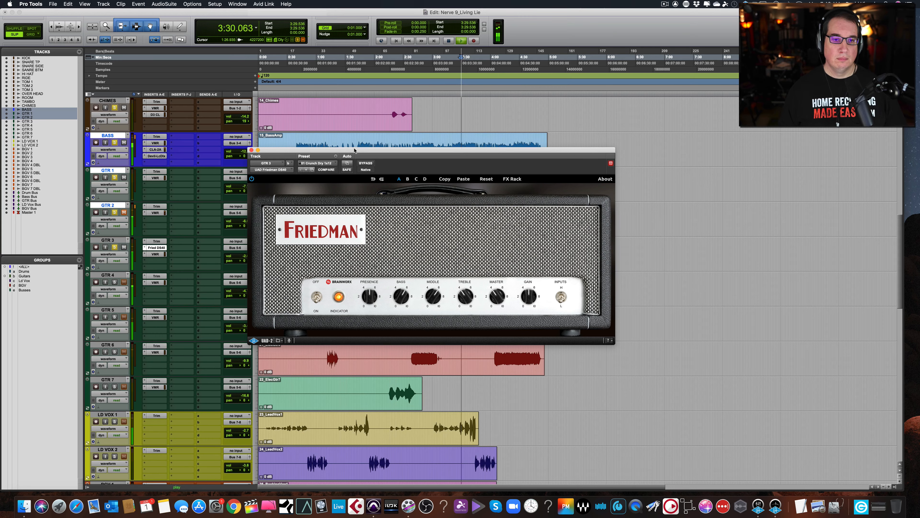
{"action": "left_click_drag", "start_coordinate": [354, 150], "coordinate": [337, 150]}
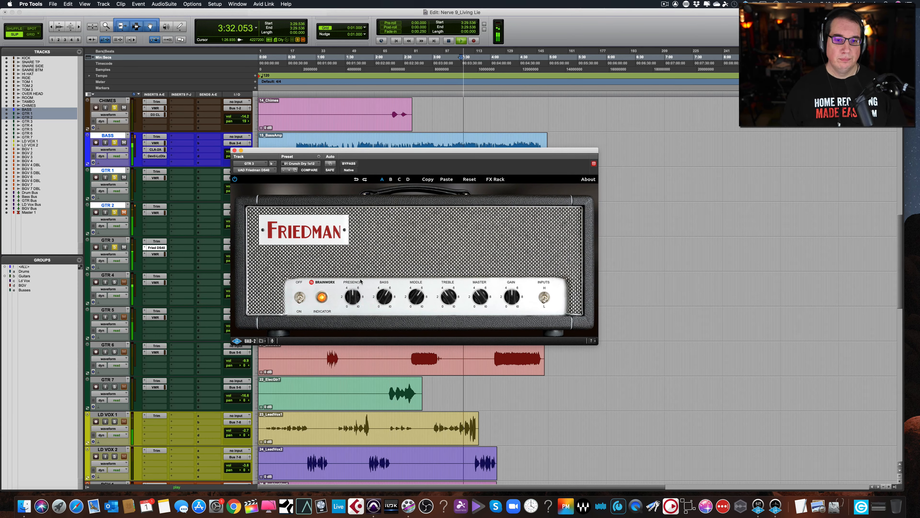
{"action": "key", "text": "space"}
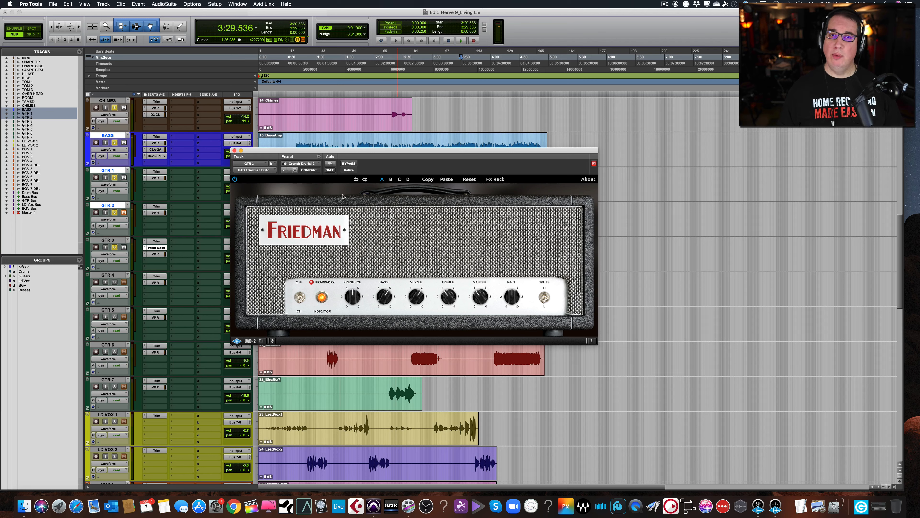
- Play the section and try different bass, treble, middle and gain settings on the Friedman amp for GTR 3
{"action": "key", "text": "space"}
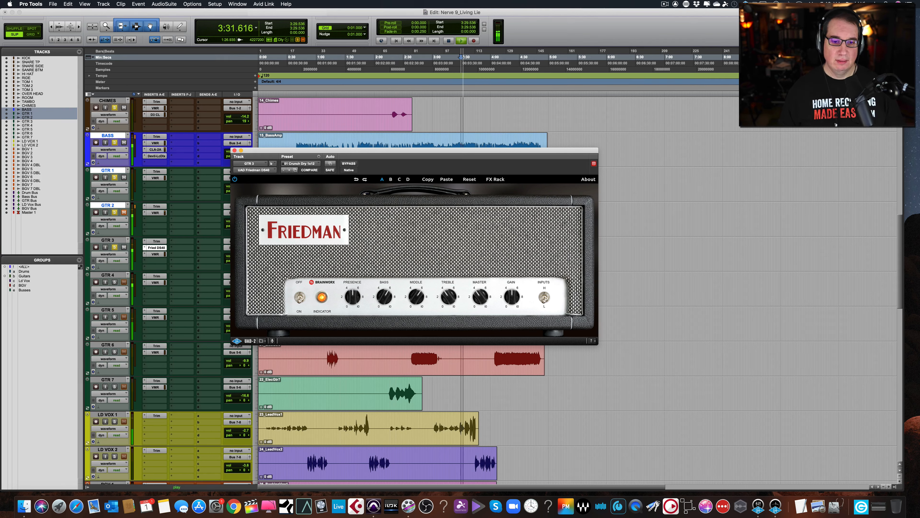
{"action": "left_click", "coordinate": [384, 303]}
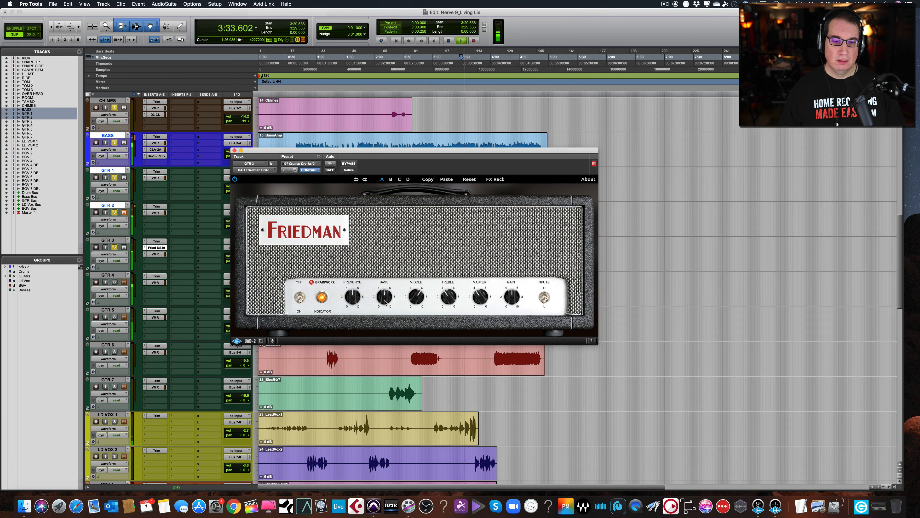
{"action": "left_click_drag", "start_coordinate": [448, 297], "coordinate": [449, 281]}
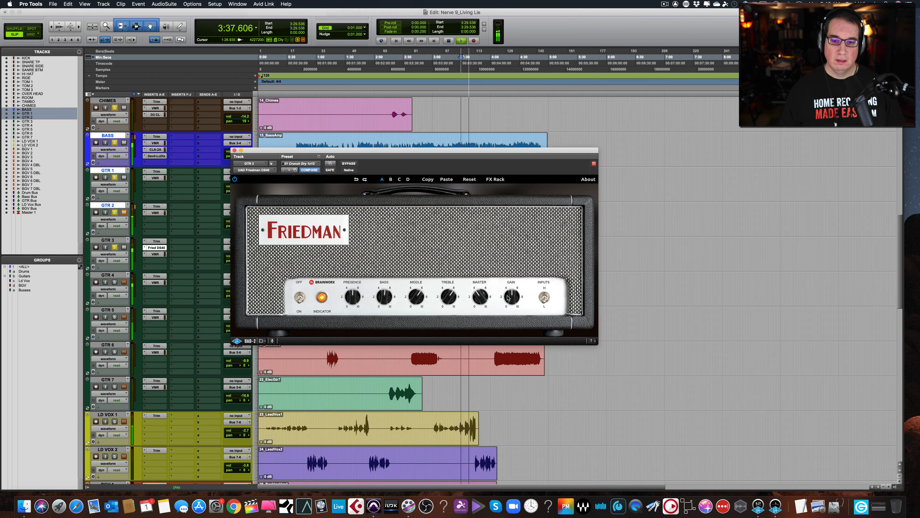
{"action": "mouse_move", "coordinate": [507, 296]}
{"action": "left_mouse_down"}
{"action": "mouse_move", "coordinate": [505, 278]}
{"action": "mouse_move", "coordinate": [497, 310]}
{"action": "mouse_move", "coordinate": [499, 282]}
{"action": "left_mouse_up"}
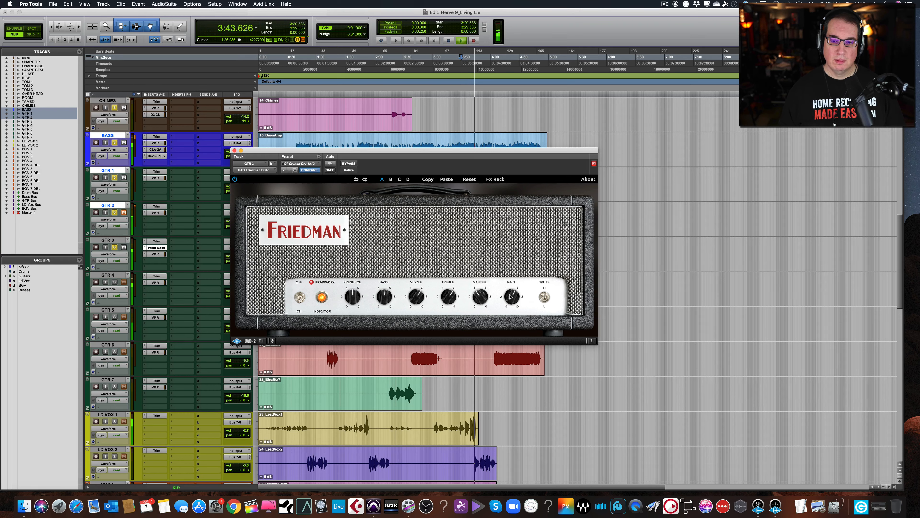
{"action": "left_click_drag", "start_coordinate": [512, 294], "coordinate": [512, 293]}
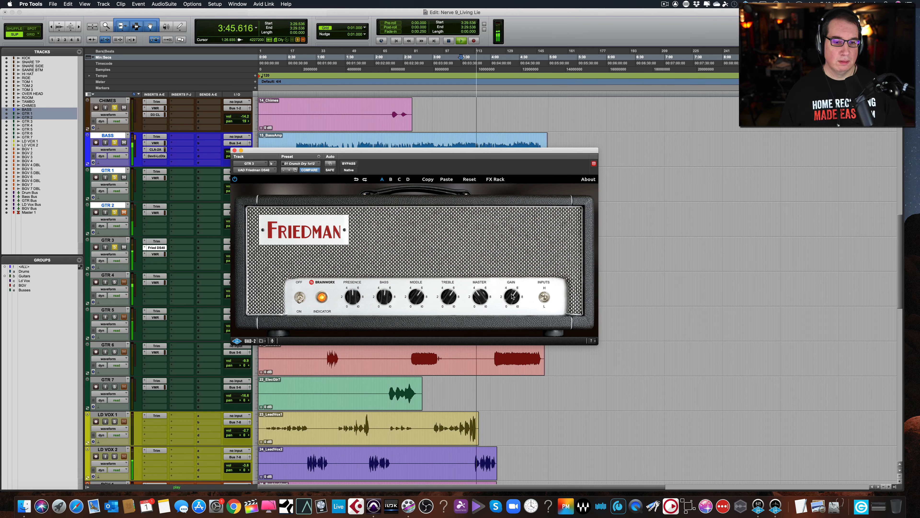
{"action": "mouse_move", "coordinate": [417, 296]}
{"action": "left_mouse_down"}
{"action": "mouse_move", "coordinate": [418, 306]}
{"action": "mouse_move", "coordinate": [413, 297]}
{"action": "left_mouse_up"}
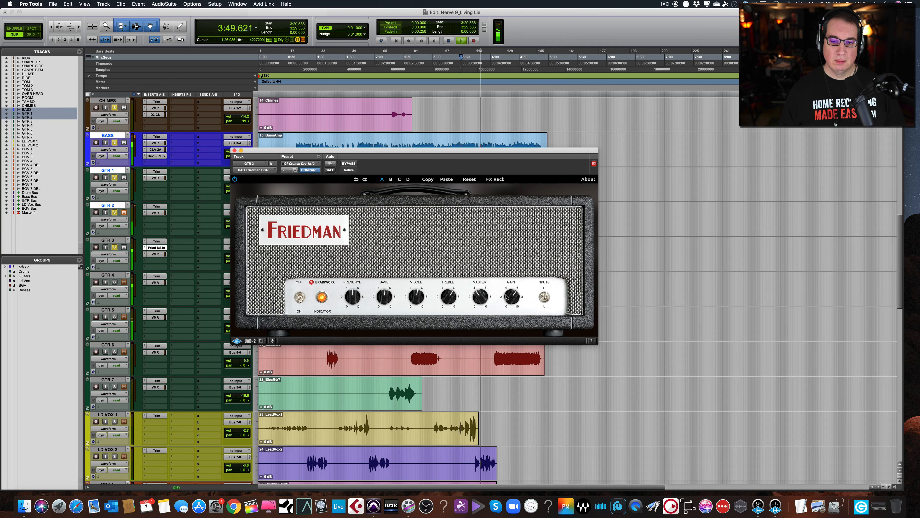
{"action": "mouse_move", "coordinate": [508, 296]}
{"action": "left_mouse_down"}
{"action": "mouse_move", "coordinate": [506, 279]}
{"action": "mouse_move", "coordinate": [501, 293]}
{"action": "left_mouse_up"}
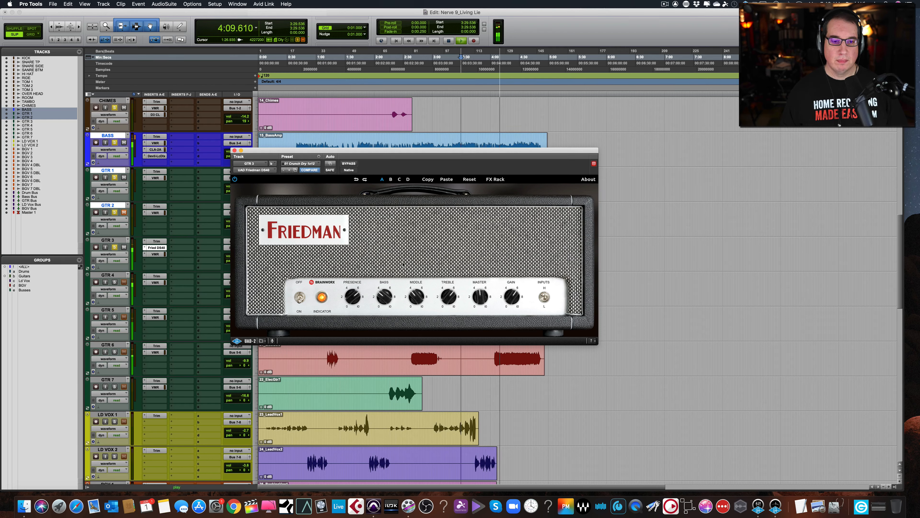
- Compare GTR 3 with the Friedman amp bypassed and active during playback, then stop playback
{"action": "left_click", "coordinate": [350, 163]}
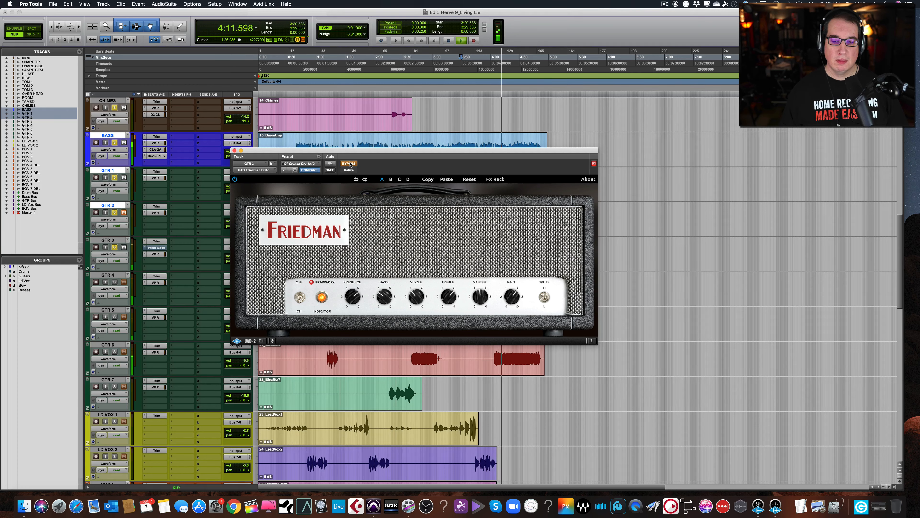
{"action": "left_click", "coordinate": [349, 164]}
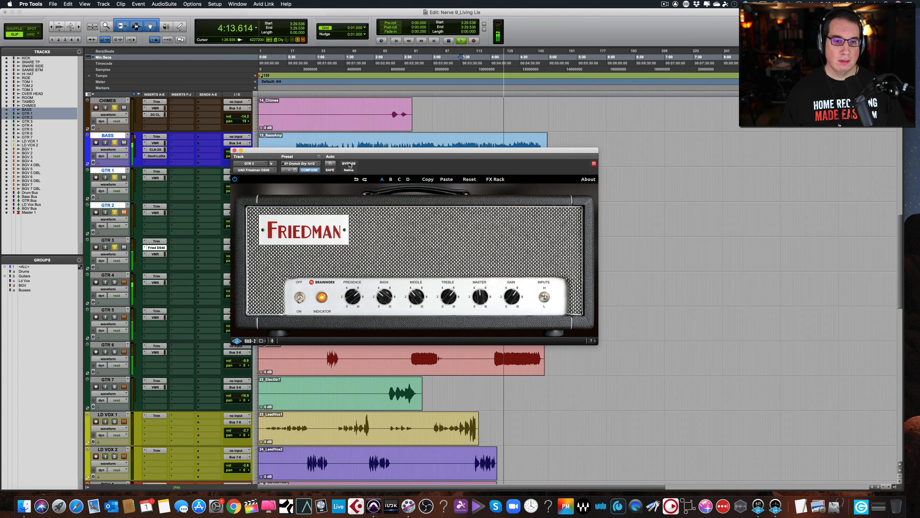
{"action": "left_click_drag", "start_coordinate": [313, 156], "coordinate": [314, 142]}
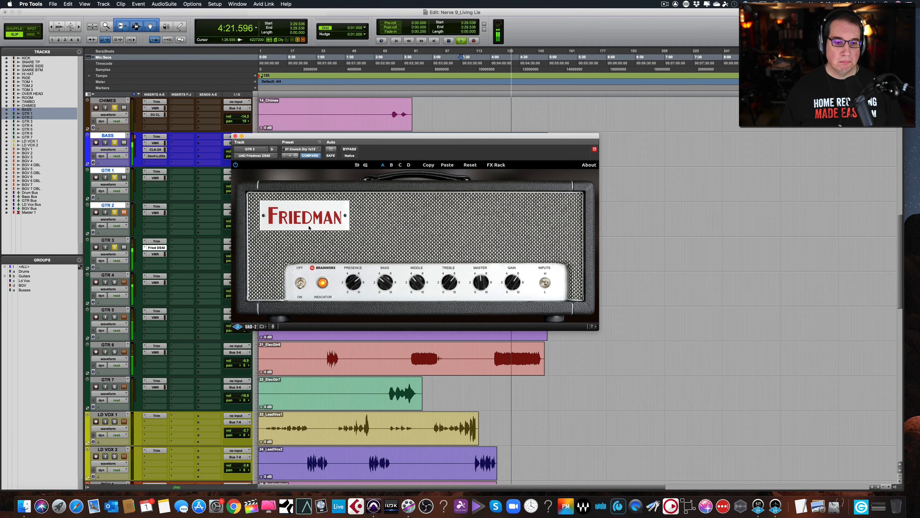
{"action": "key", "text": "space"}
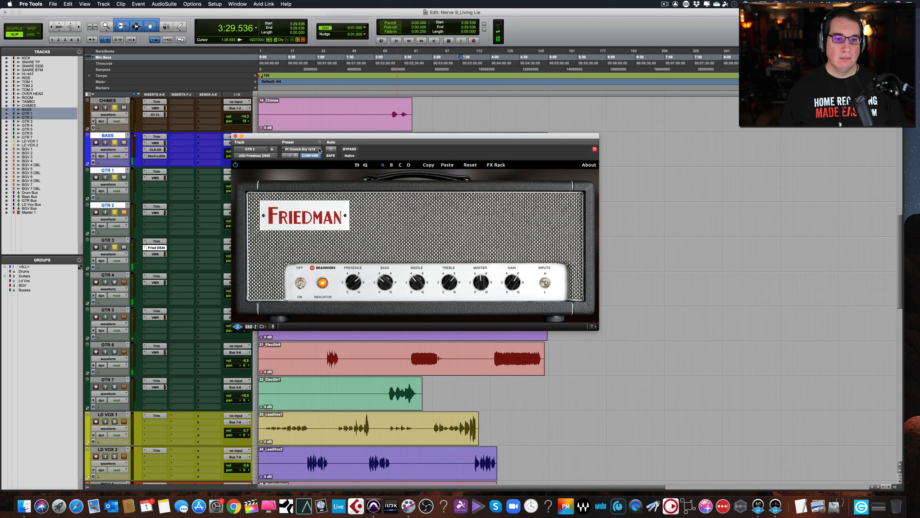
- Audition the 03 Punchy Dry 1x12 preset, then load 15 Rock USA 4x12 EQ A and adjust its treble during playback
{"action": "left_click", "coordinate": [319, 150]}
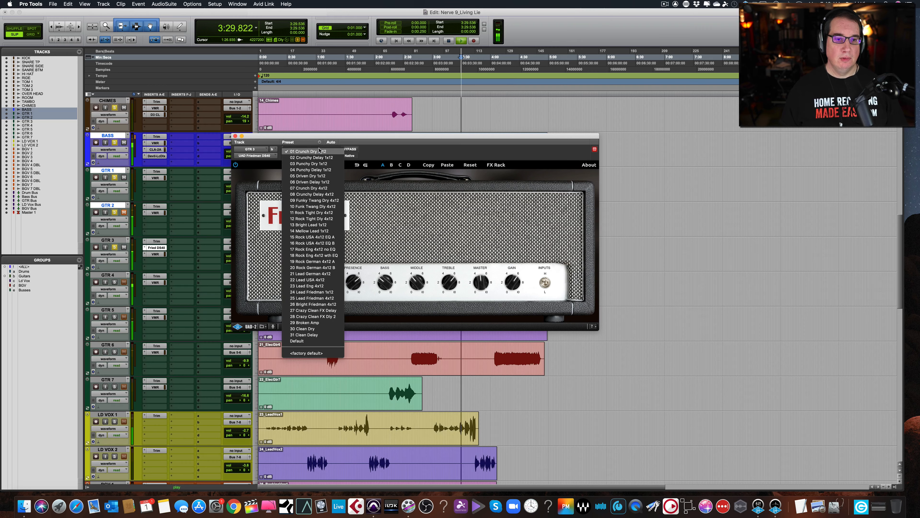
{"action": "left_click", "coordinate": [317, 165]}
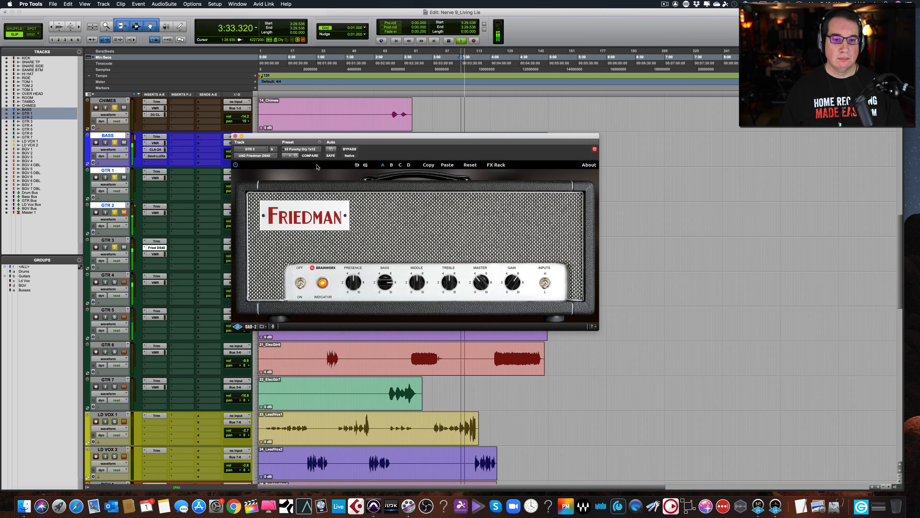
{"action": "left_click", "coordinate": [316, 152]}
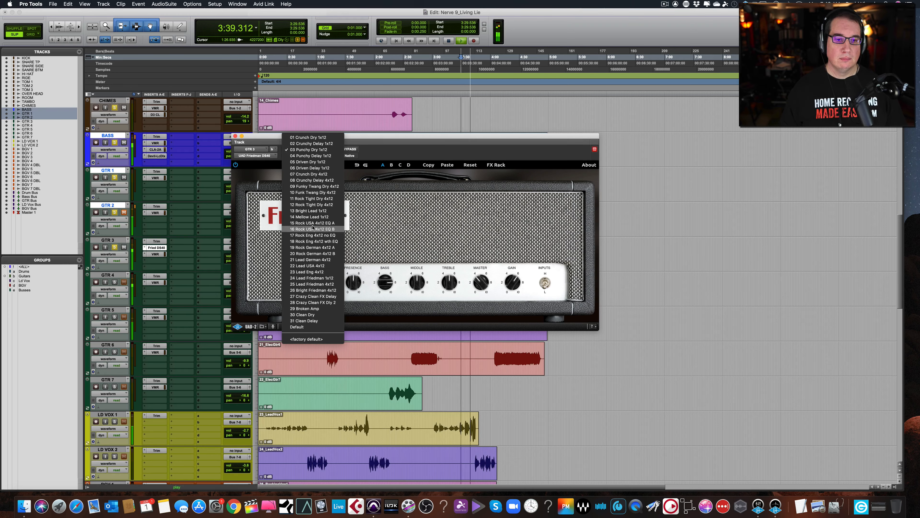
{"action": "left_click", "coordinate": [312, 224]}
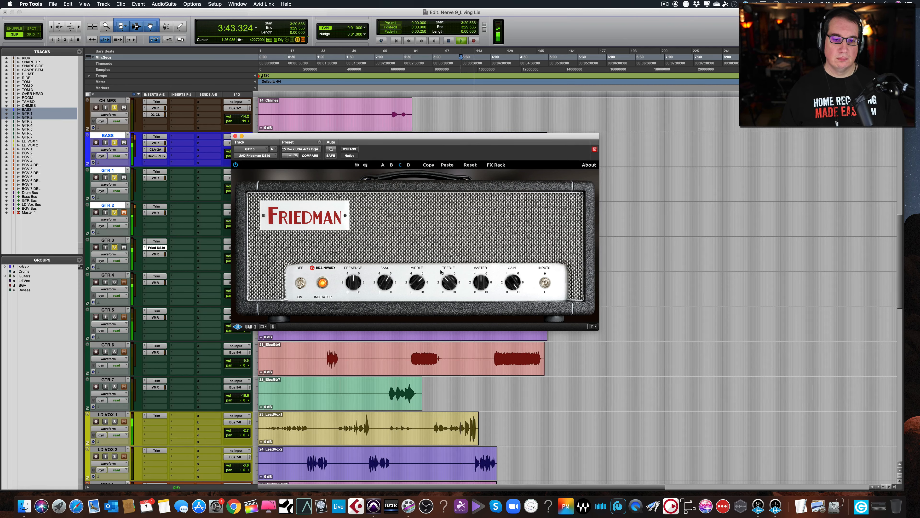
{"action": "left_click_drag", "start_coordinate": [439, 283], "coordinate": [446, 264]}
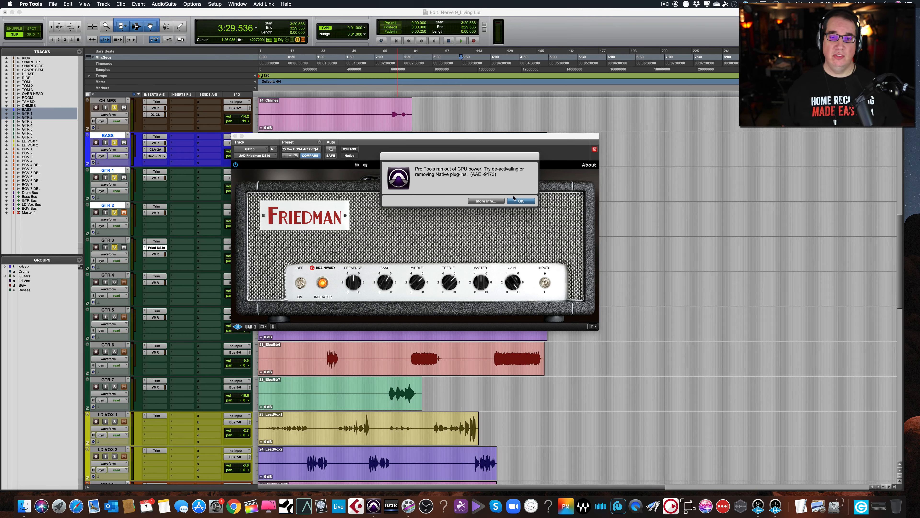
- Dismiss the CPU power error and review the Playback Engine settings, including the hardware buffer size
{"action": "left_click", "coordinate": [519, 202]}
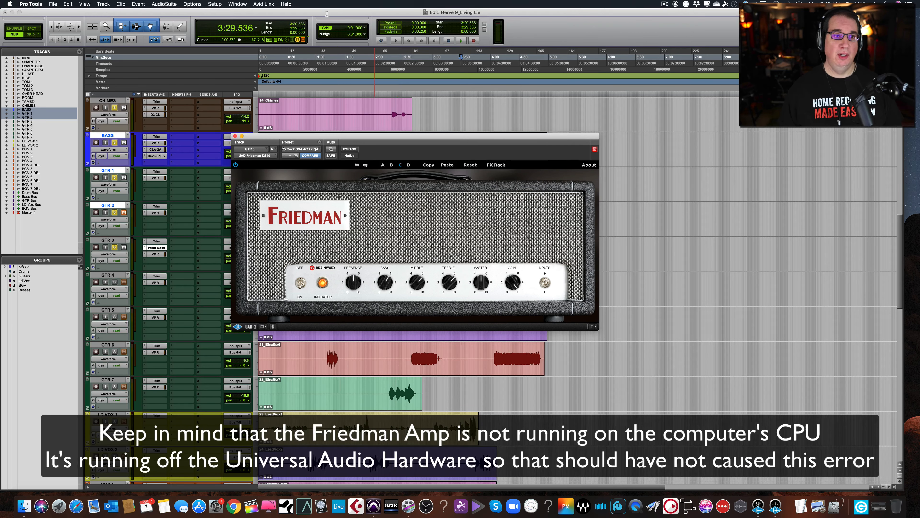
{"action": "left_click", "coordinate": [210, 5]}
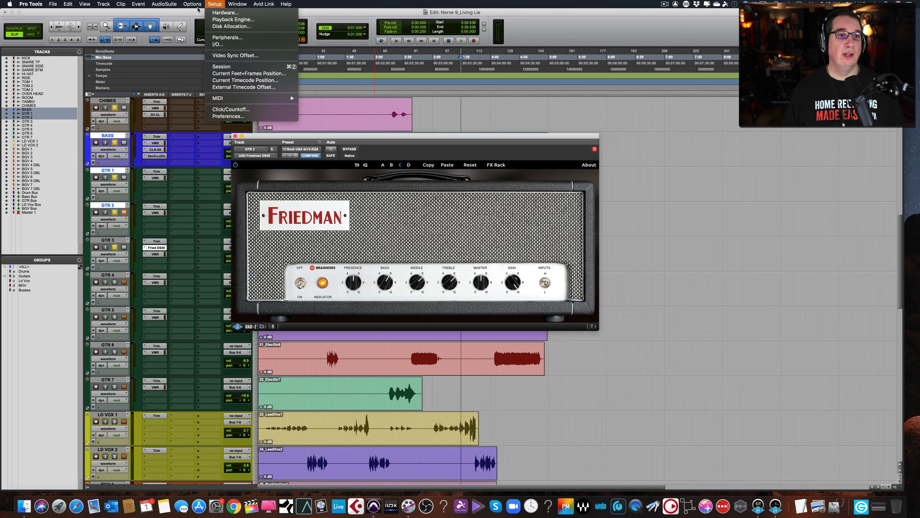
{"action": "mouse_move", "coordinate": [235, 6]}
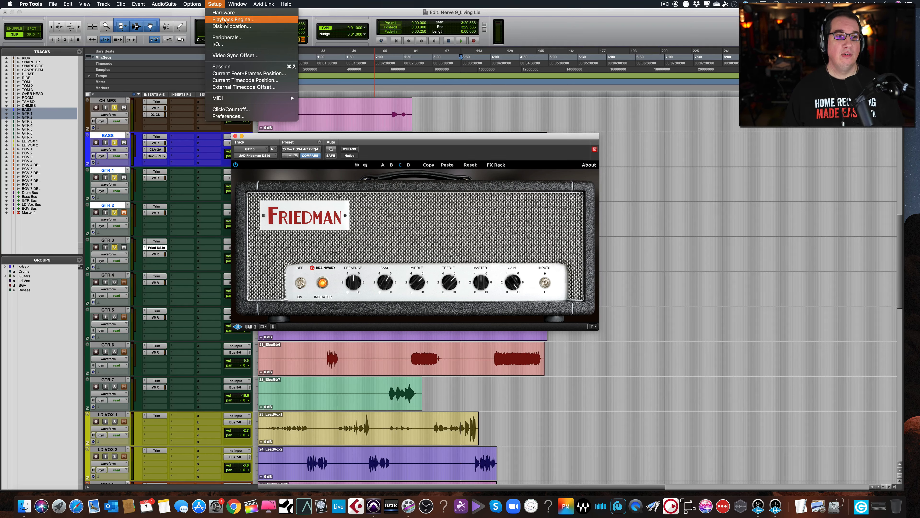
{"action": "left_click", "coordinate": [232, 20]}
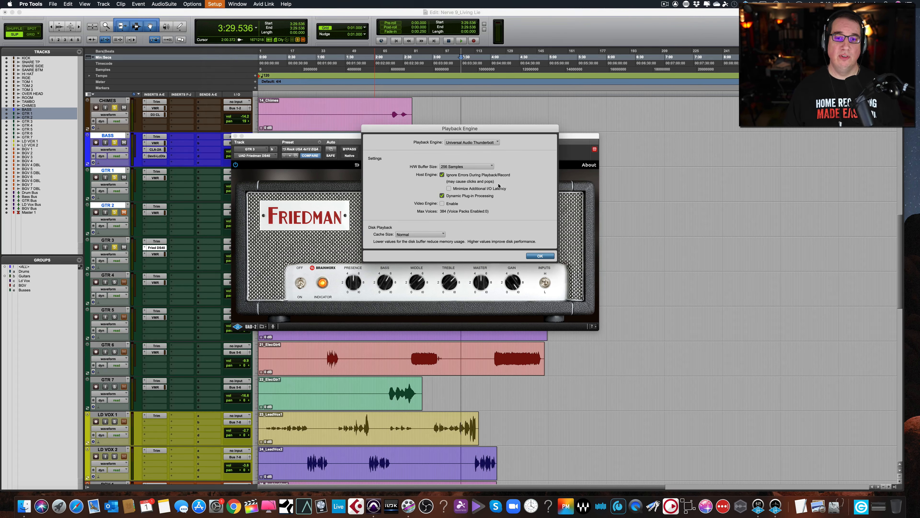
{"action": "left_click", "coordinate": [535, 256]}
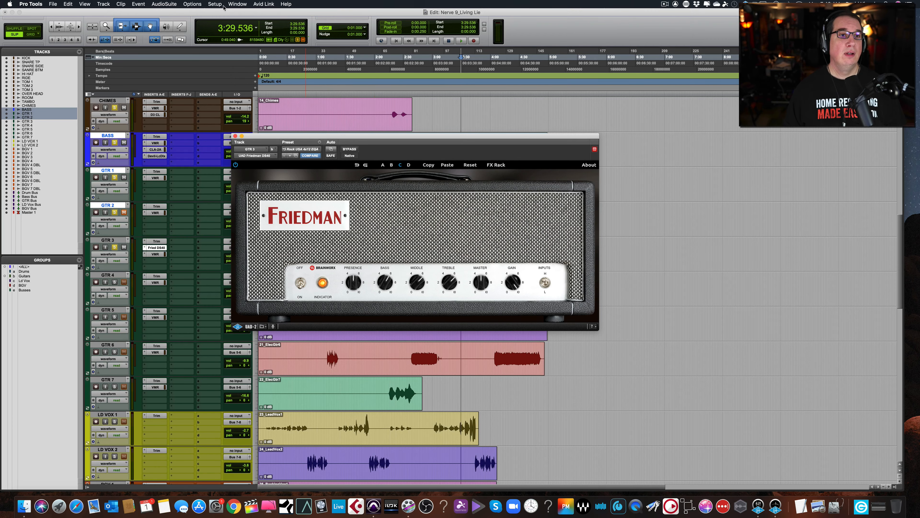
- Inspect the Disk Usage and System Usage read-outs with playback stopped
{"action": "left_click", "coordinate": [191, 4]}
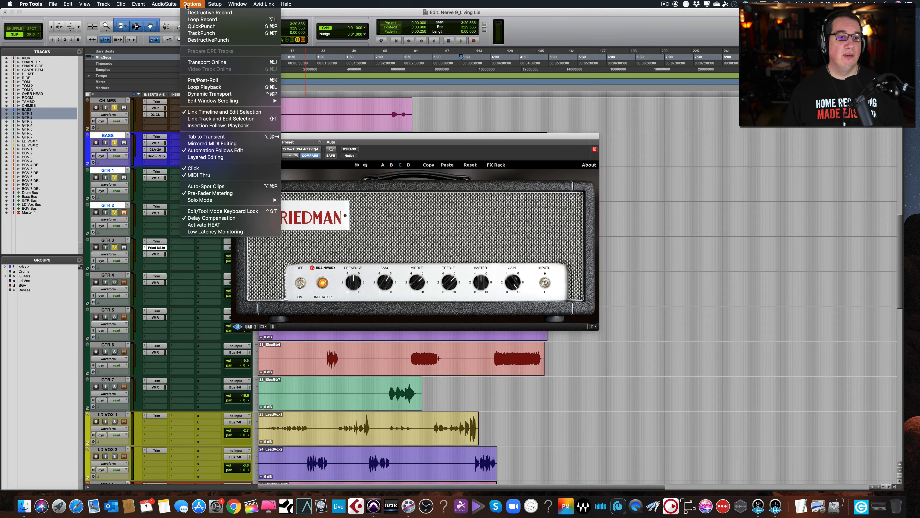
{"action": "mouse_move", "coordinate": [215, 4]}
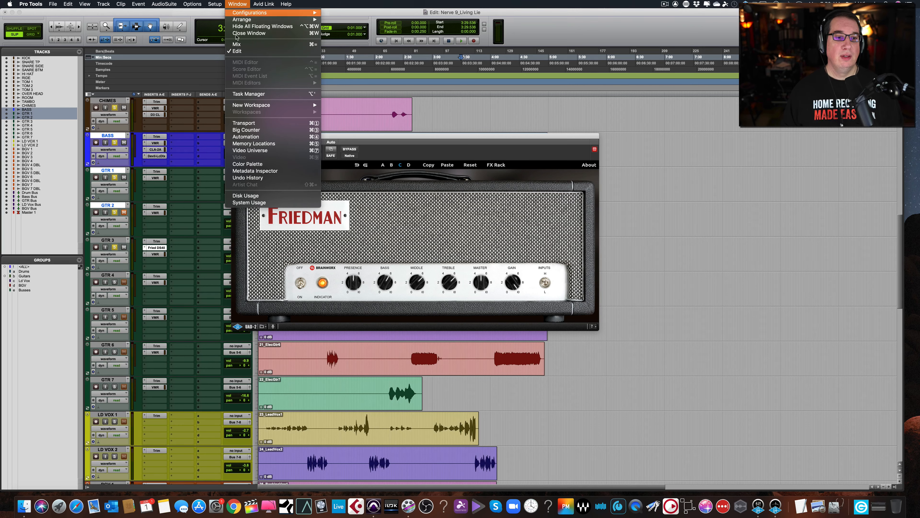
{"action": "left_click", "coordinate": [244, 197]}
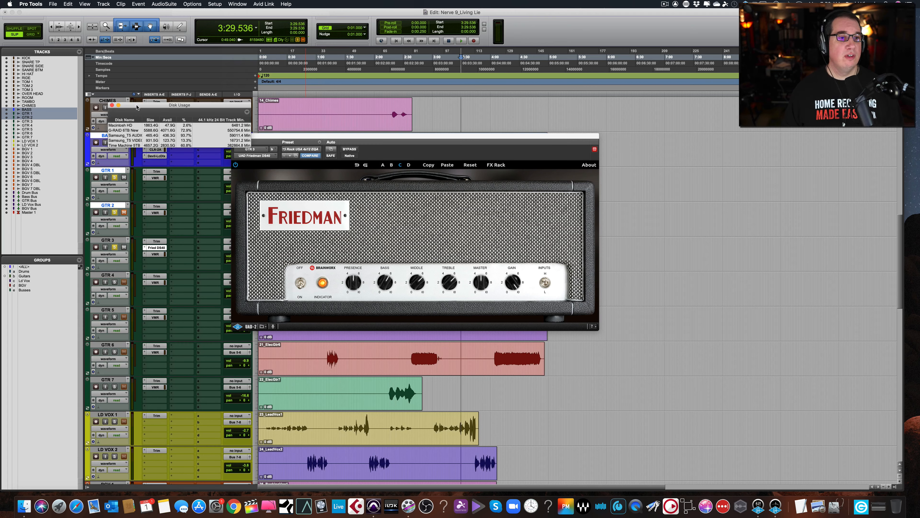
{"action": "left_click", "coordinate": [112, 105]}
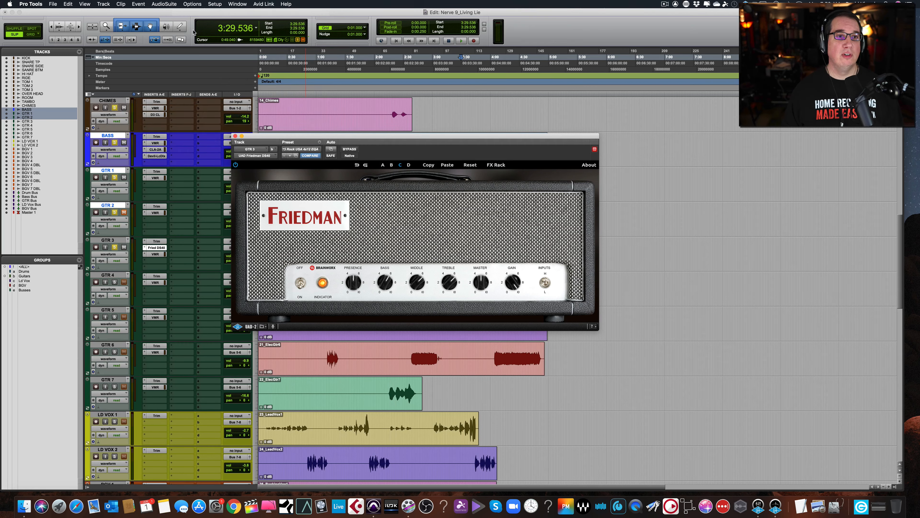
{"action": "left_click", "coordinate": [238, 3]}
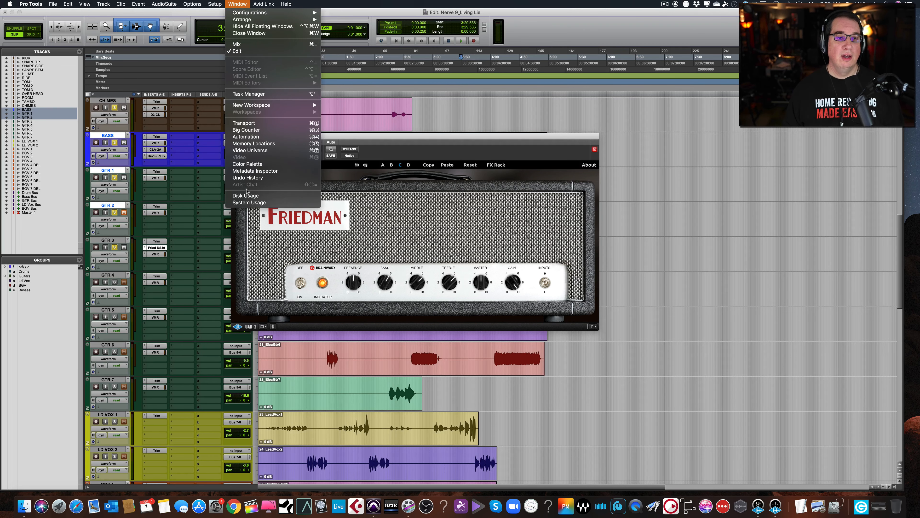
{"action": "left_click", "coordinate": [253, 202]}
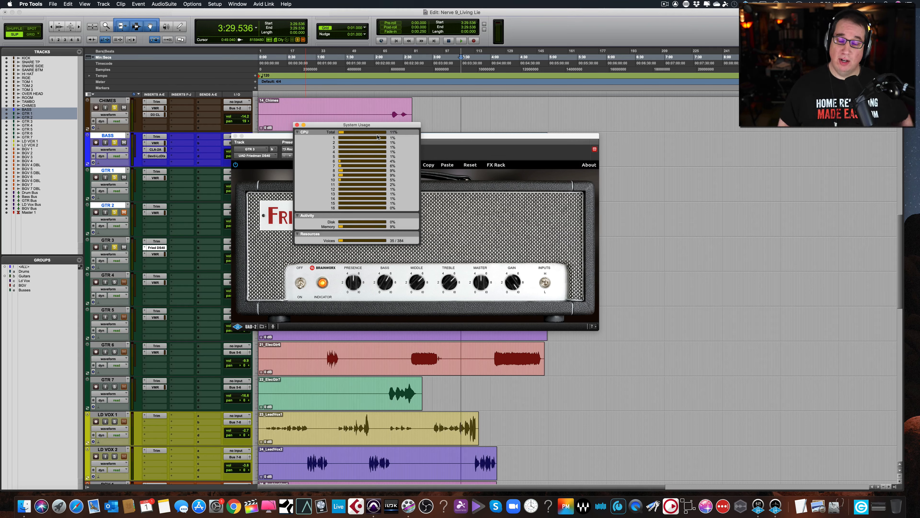
{"action": "left_click", "coordinate": [296, 124]}
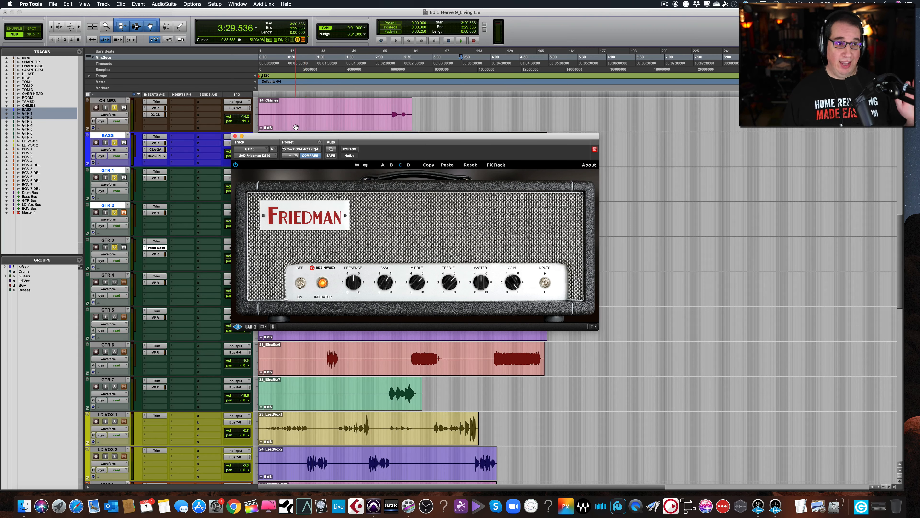
- Replay the section from about 3:29 with the Friedman amp active and check System Usage during playback
{"action": "left_click_drag", "start_coordinate": [334, 138], "coordinate": [336, 132]}
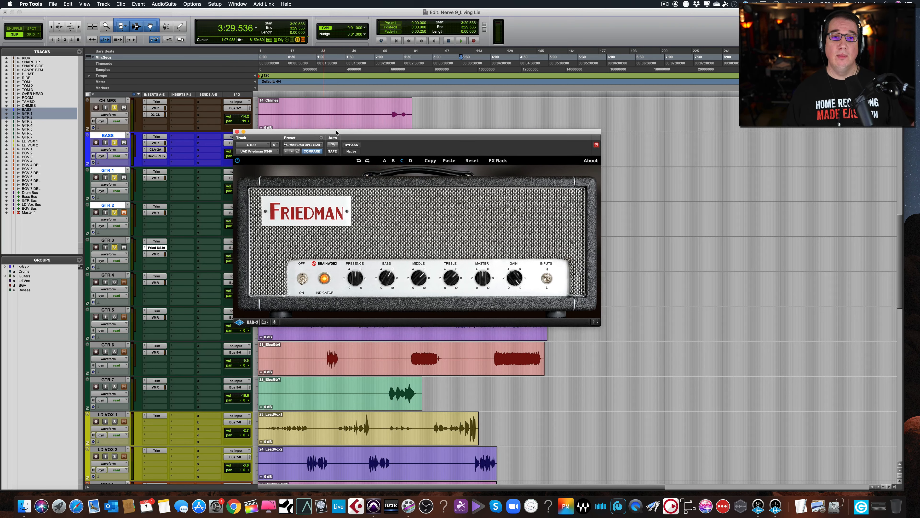
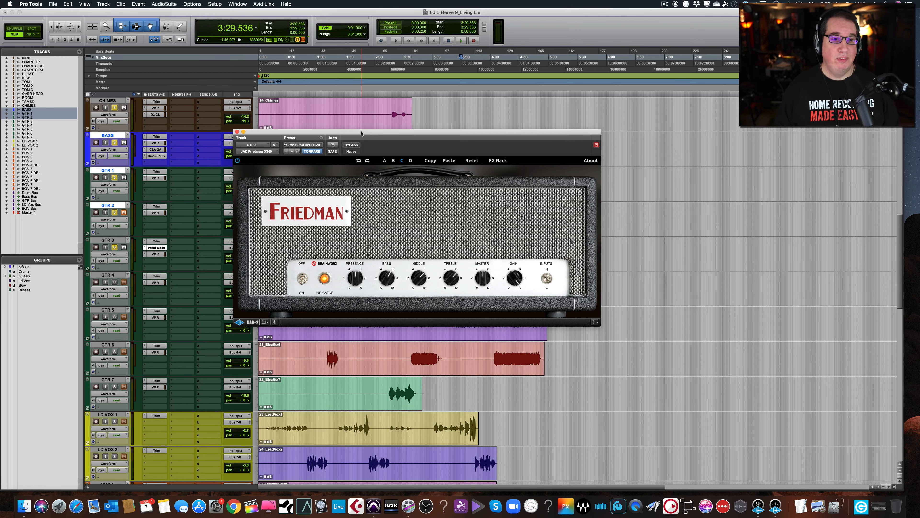
{"action": "key", "text": "space"}
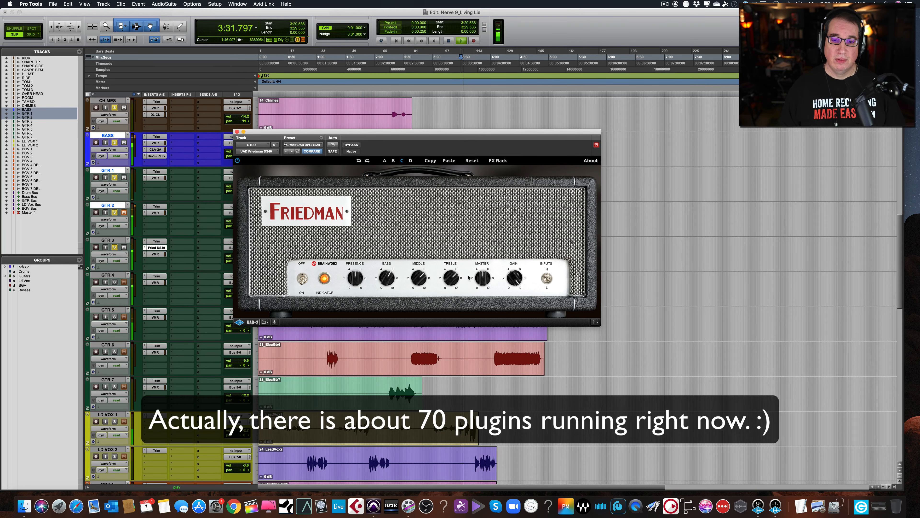
{"action": "left_click", "coordinate": [238, 4]}
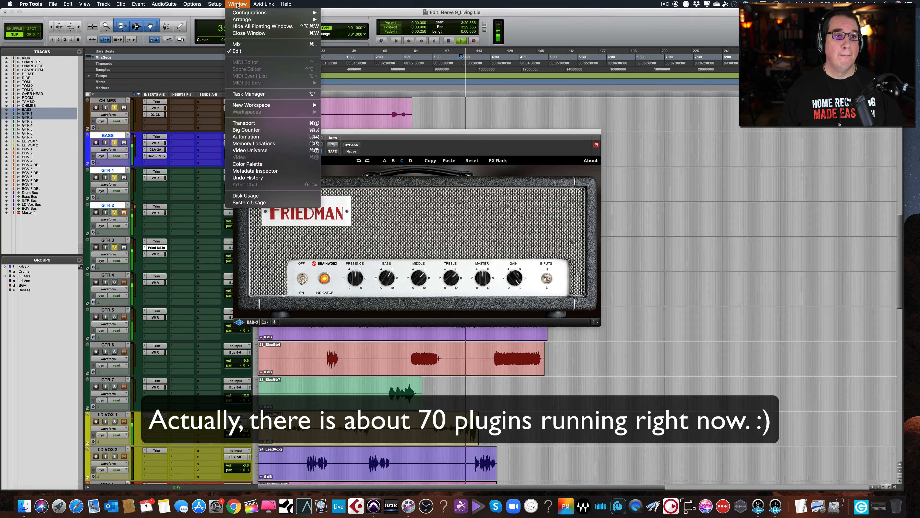
{"action": "left_click", "coordinate": [255, 204]}
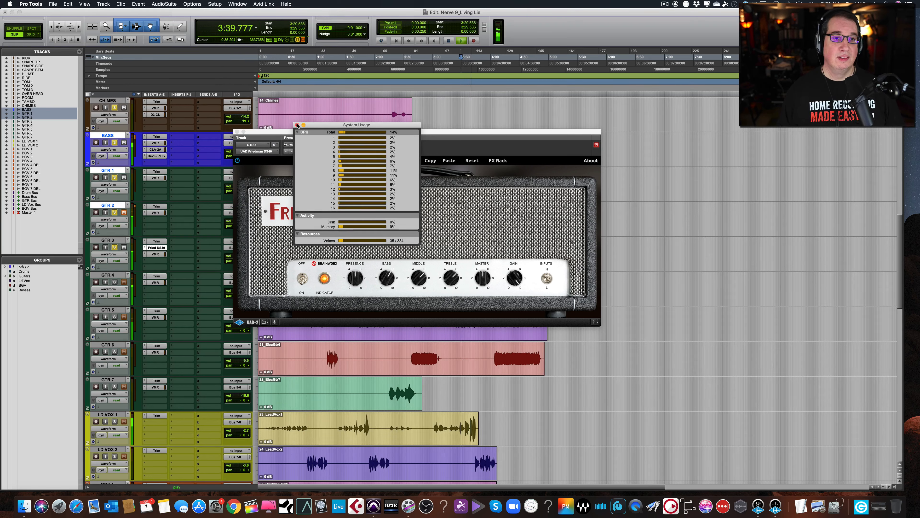
{"action": "left_click", "coordinate": [296, 125]}
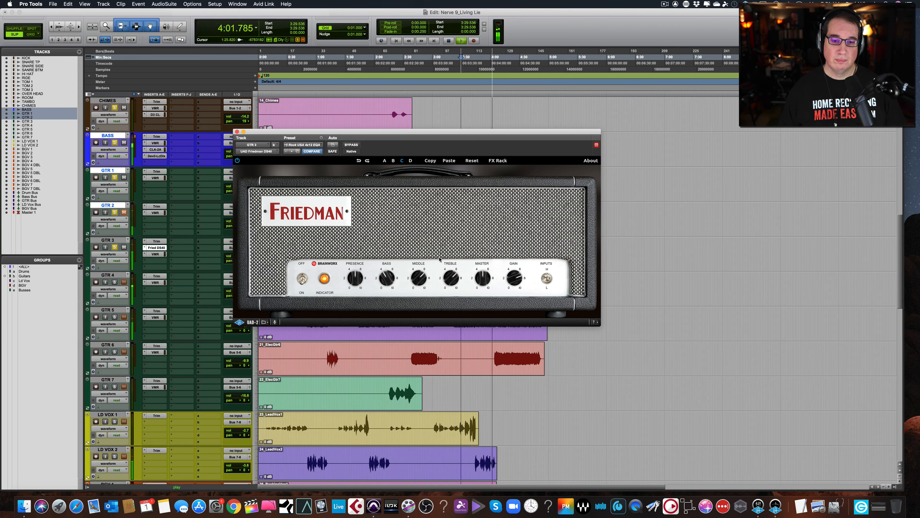
{"action": "key", "text": "space"}
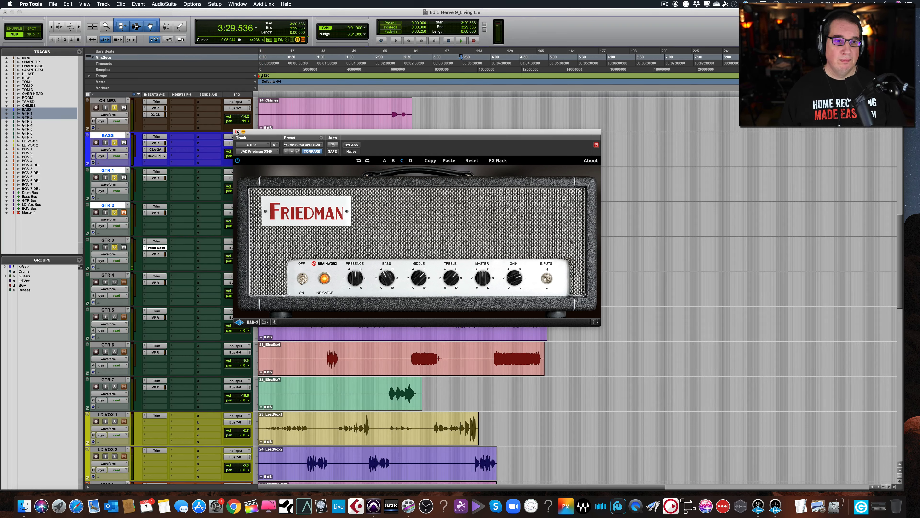
- Load the 01 Crunch Dry 1x12 preset in GTR 3's Friedman amp and reduce its gain during playback
{"action": "left_click", "coordinate": [315, 145]}
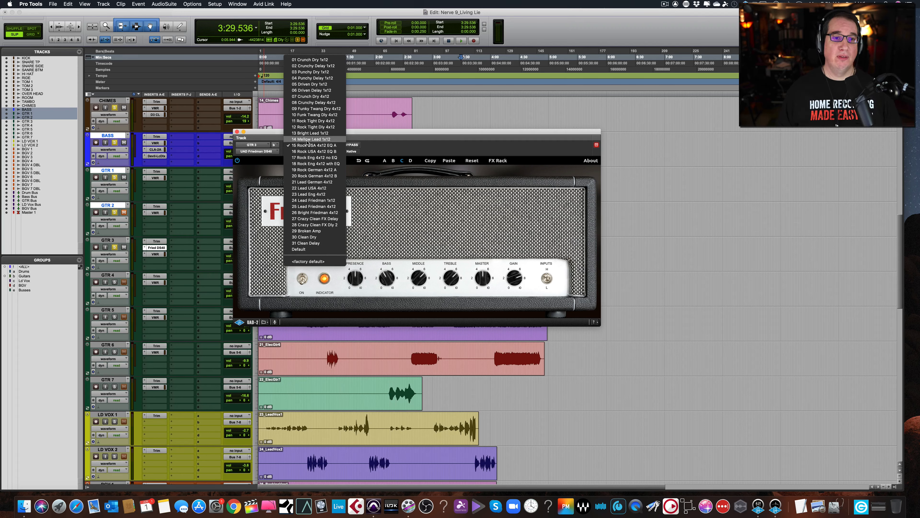
{"action": "left_click", "coordinate": [309, 61]}
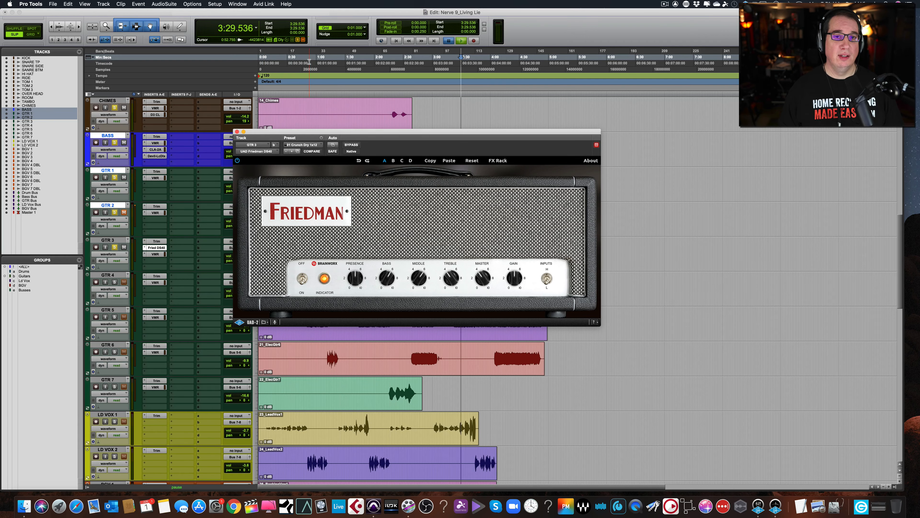
{"action": "key", "text": "space"}
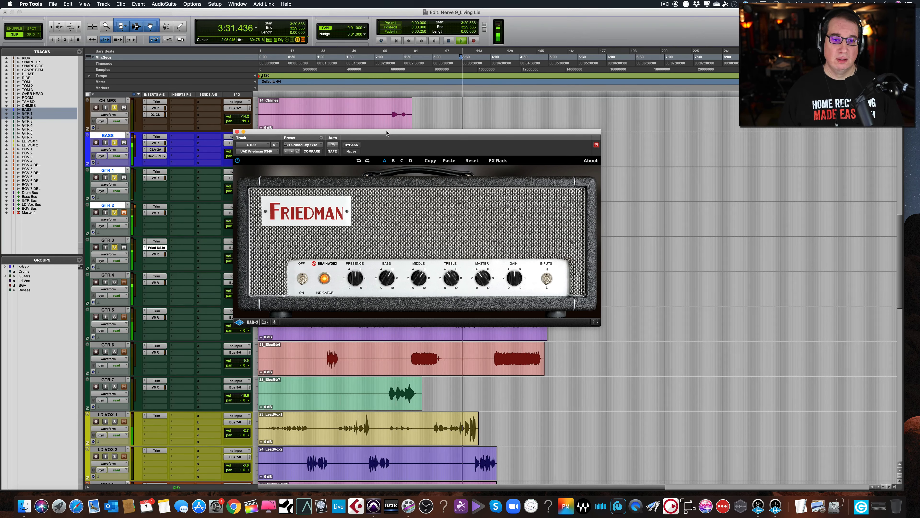
{"action": "left_click_drag", "start_coordinate": [387, 133], "coordinate": [399, 131]}
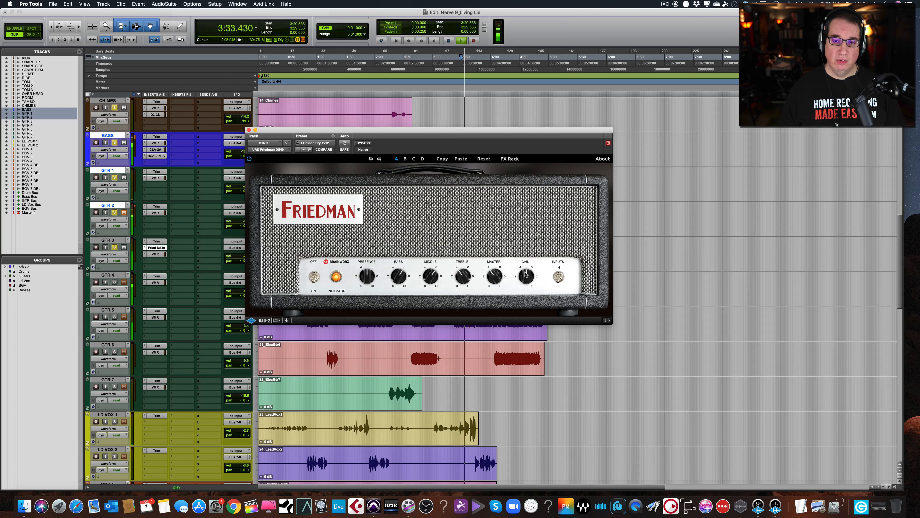
{"action": "mouse_move", "coordinate": [525, 274]}
{"action": "left_mouse_down"}
{"action": "mouse_move", "coordinate": [517, 293]}
{"action": "mouse_move", "coordinate": [519, 278]}
{"action": "left_mouse_up"}
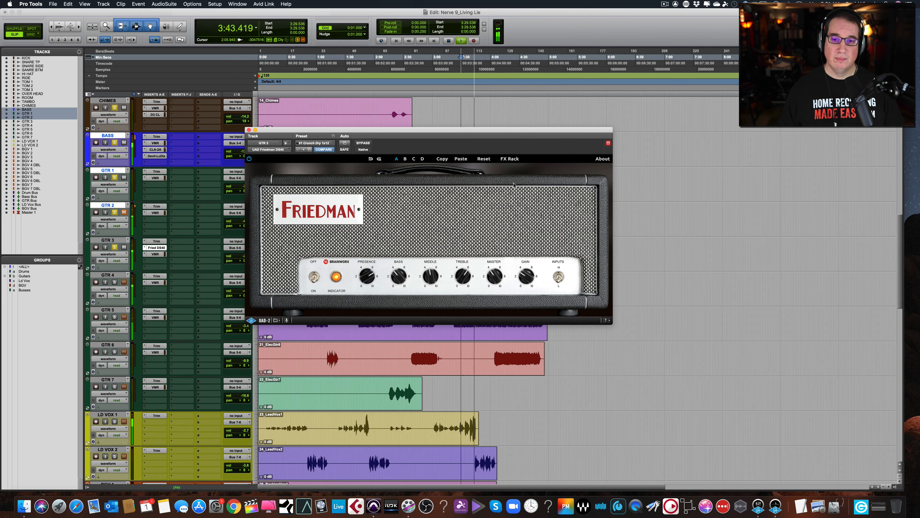
{"action": "left_click", "coordinate": [249, 131]}
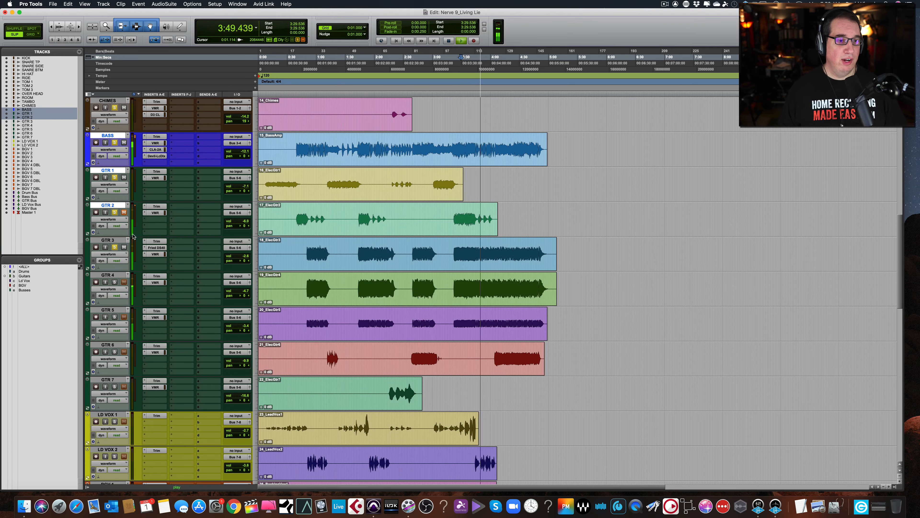
- Add an FG-A equalizer to GTR 3's Virtual Mix Rack, boosting HF by 2 dB and cutting MF1 by 2 dB
{"action": "left_click", "coordinate": [155, 254]}
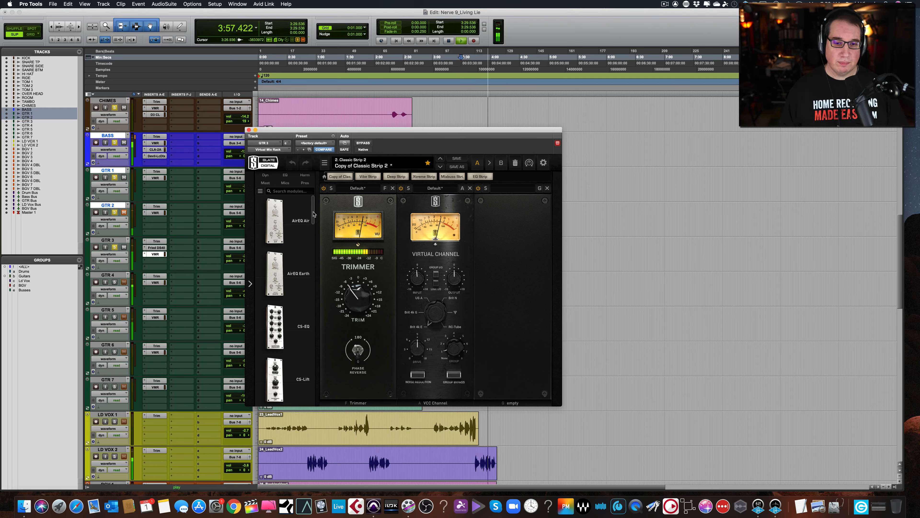
{"action": "left_click_drag", "start_coordinate": [314, 214], "coordinate": [503, 261]}
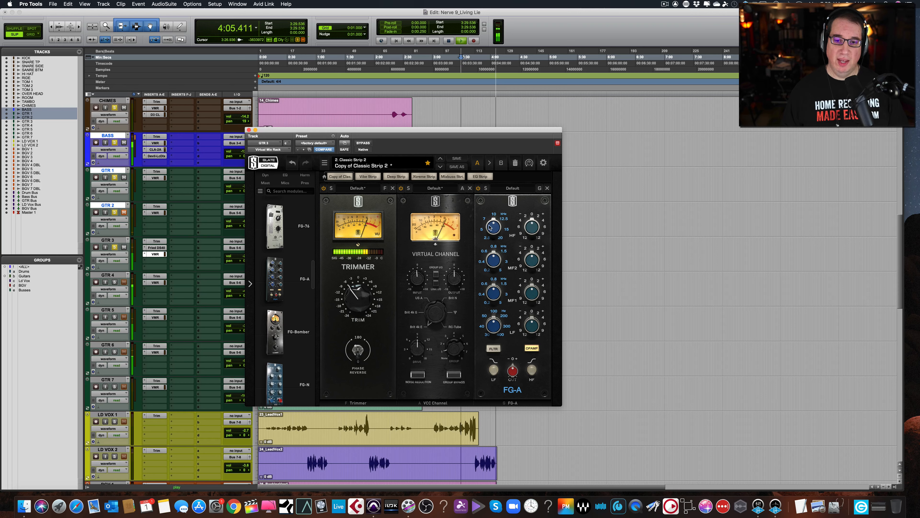
{"action": "left_click_drag", "start_coordinate": [489, 228], "coordinate": [530, 223]}
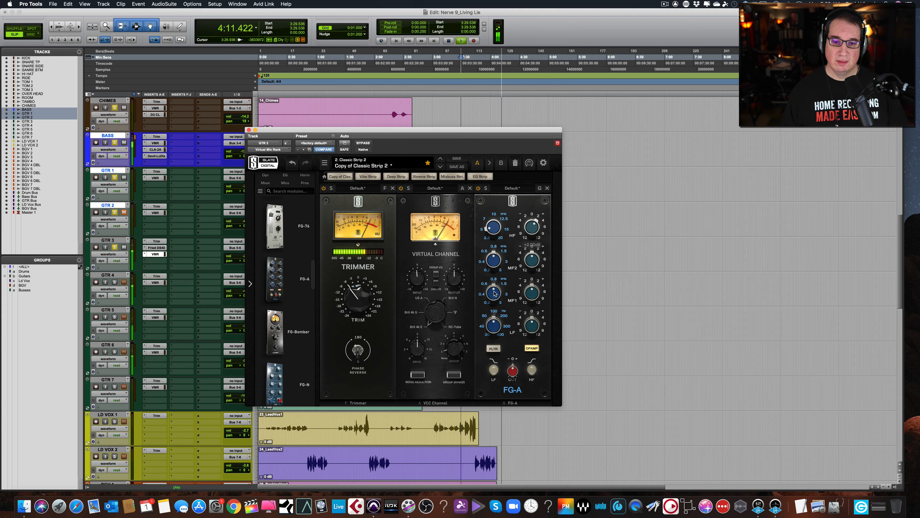
{"action": "left_click_drag", "start_coordinate": [495, 293], "coordinate": [522, 296]}
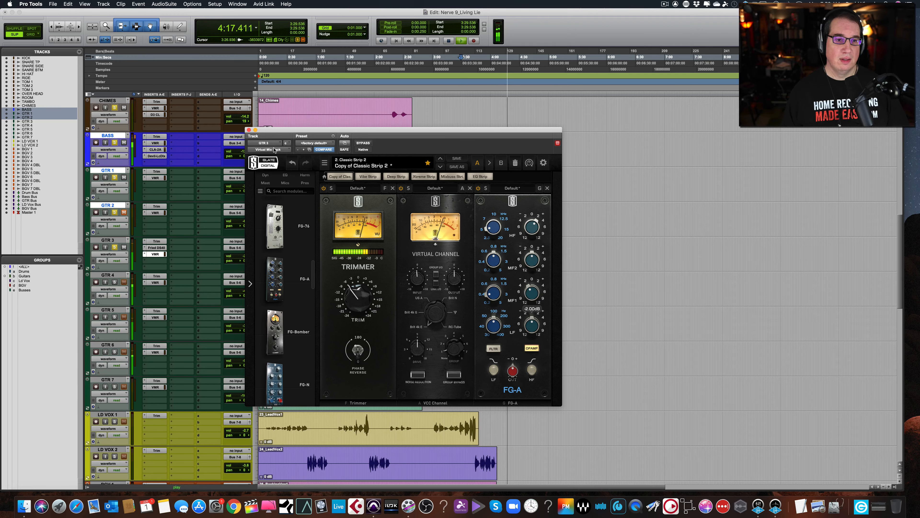
{"action": "left_click", "coordinate": [249, 130]}
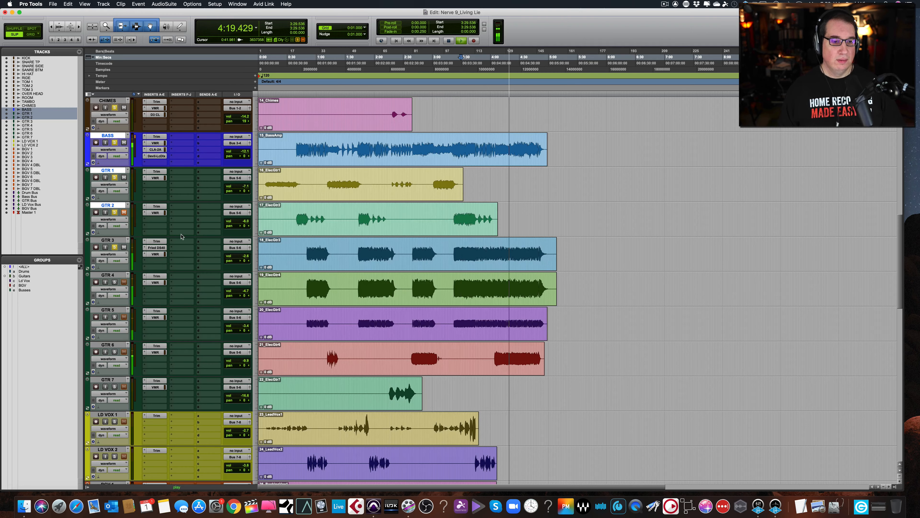
- Lower the GTR 3 fader in the mixer to balance it against the drums and bass, and stop playback
{"action": "key", "text": "super+equal"}
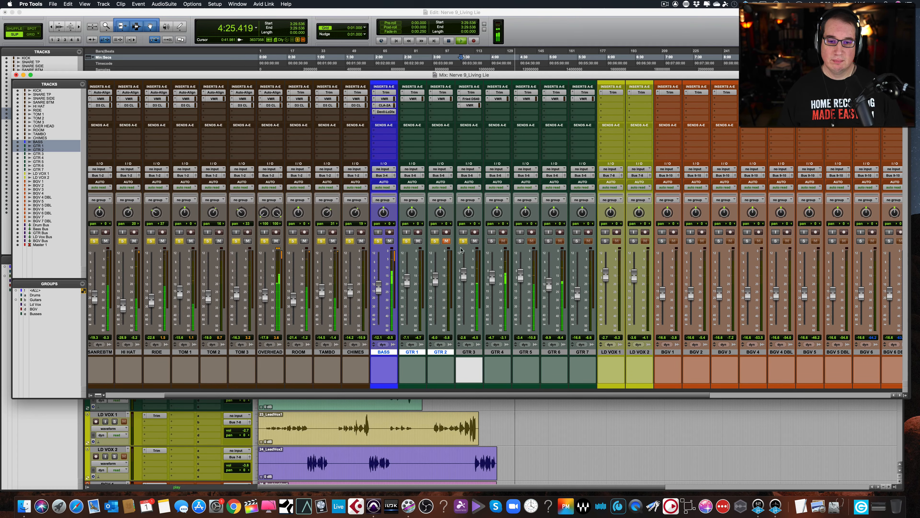
{"action": "left_click_drag", "start_coordinate": [463, 274], "coordinate": [460, 278]}
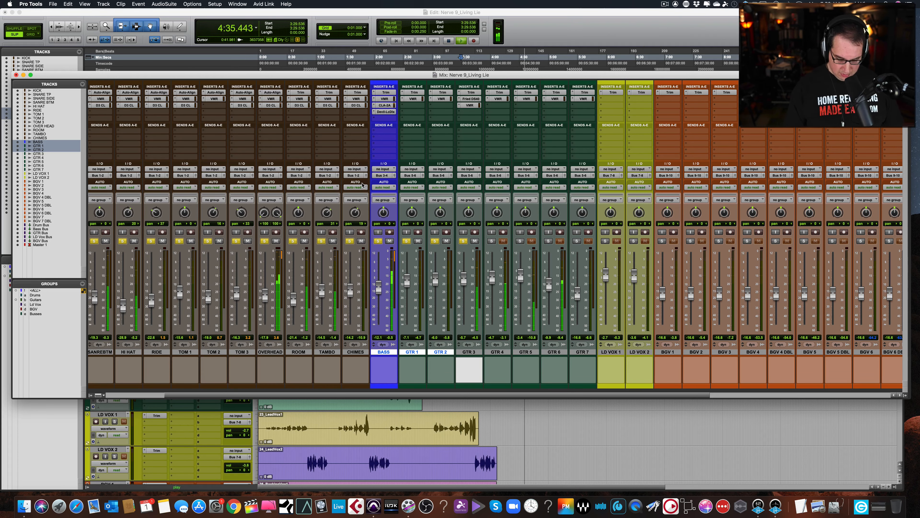
{"action": "key", "text": "super+equal"}
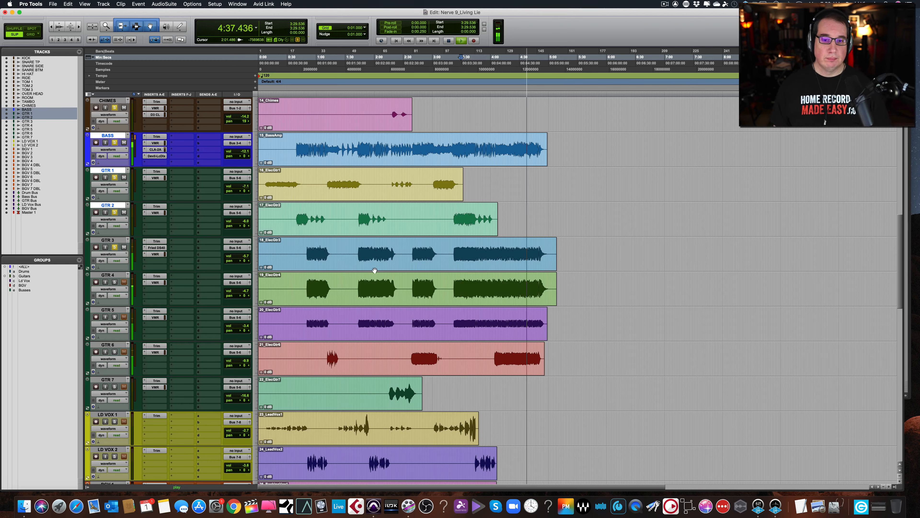
{"action": "key", "text": "space"}
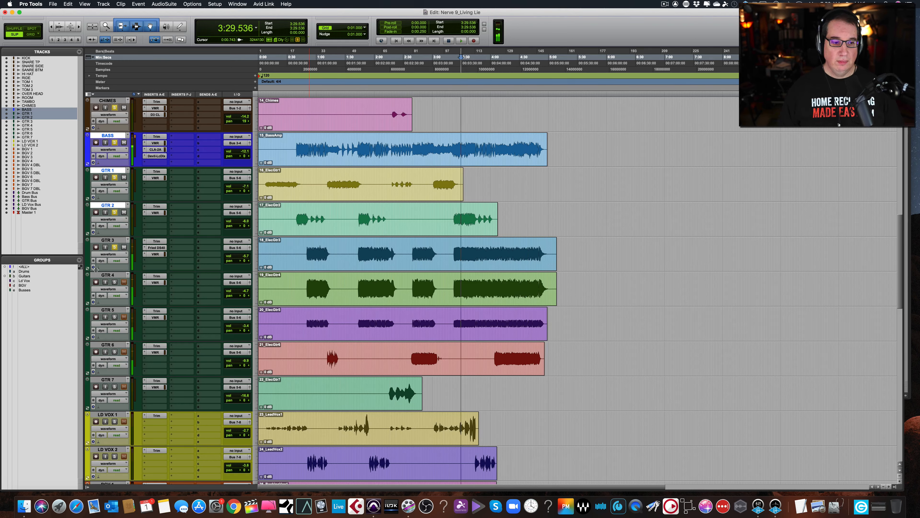
- Take GTR 3 out of solo, solo GTR 4 instead, and replay the section from about 3:29
{"action": "left_click", "coordinate": [123, 246]}
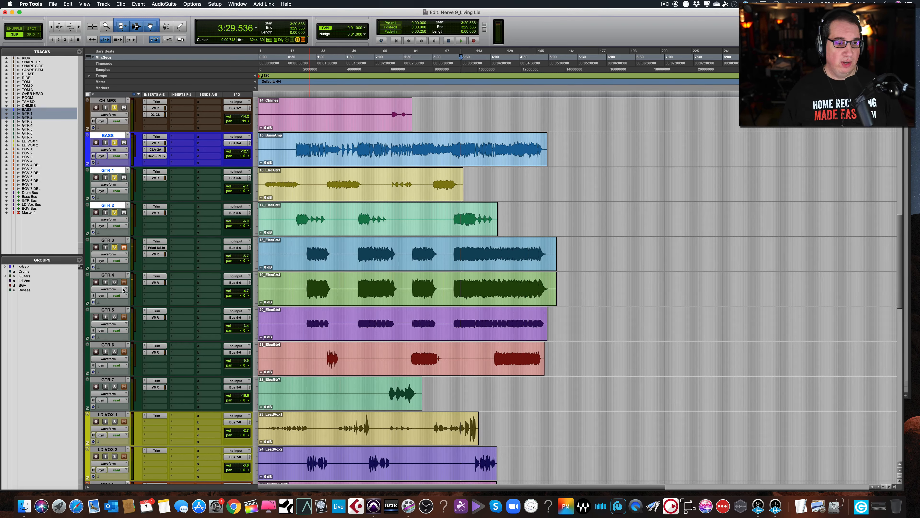
{"action": "left_click", "coordinate": [124, 247]}
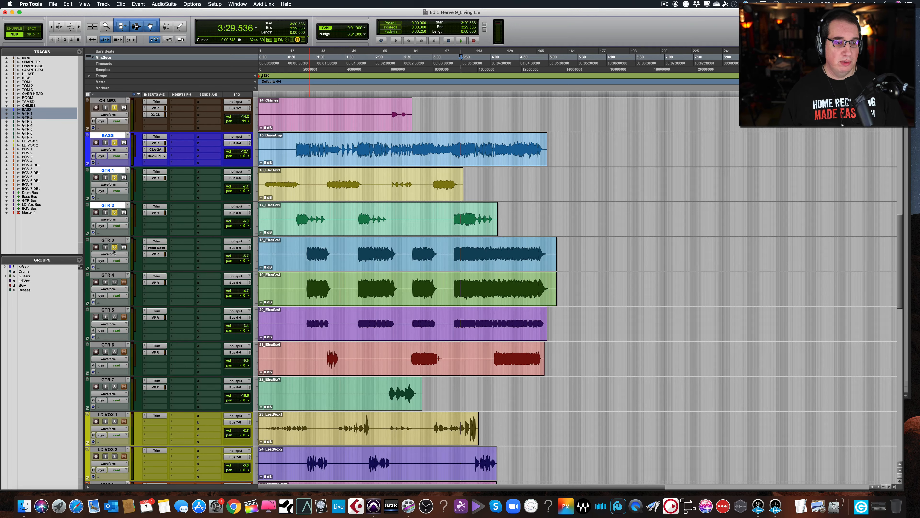
{"action": "left_click", "coordinate": [114, 248]}
{"action": "left_click", "coordinate": [114, 282]}
{"action": "key", "text": "space"}
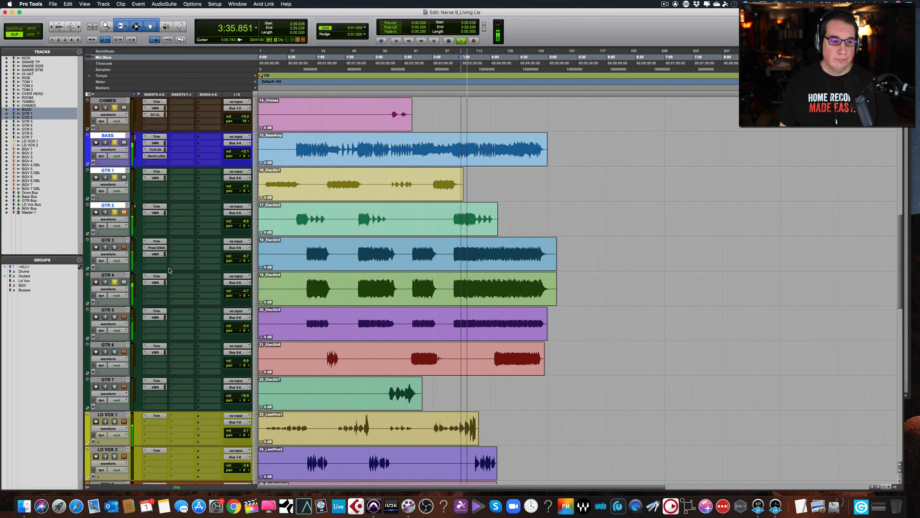
- Set the Trimmer in GTR 4's Virtual Mix Rack to about -7.1 dB while checking the Virtual Channel knobs
{"action": "left_click", "coordinate": [152, 283]}
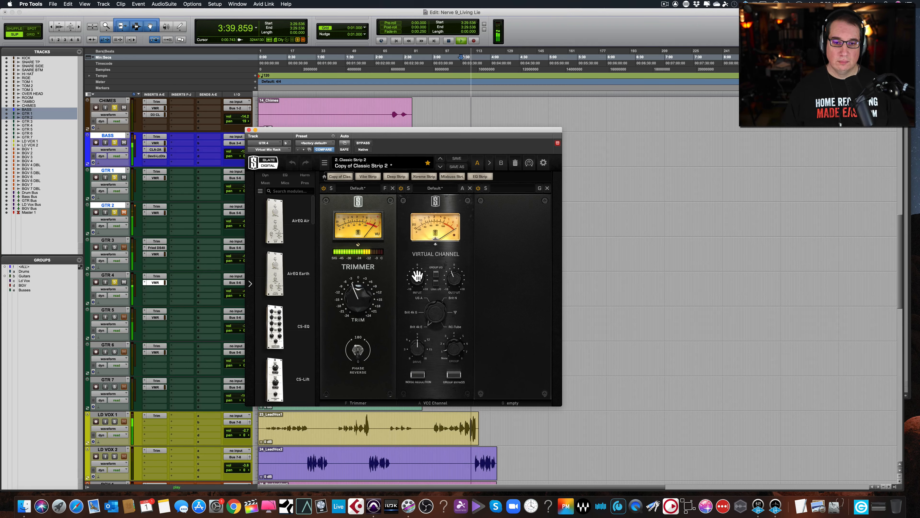
{"action": "left_click_drag", "start_coordinate": [418, 276], "coordinate": [453, 273]}
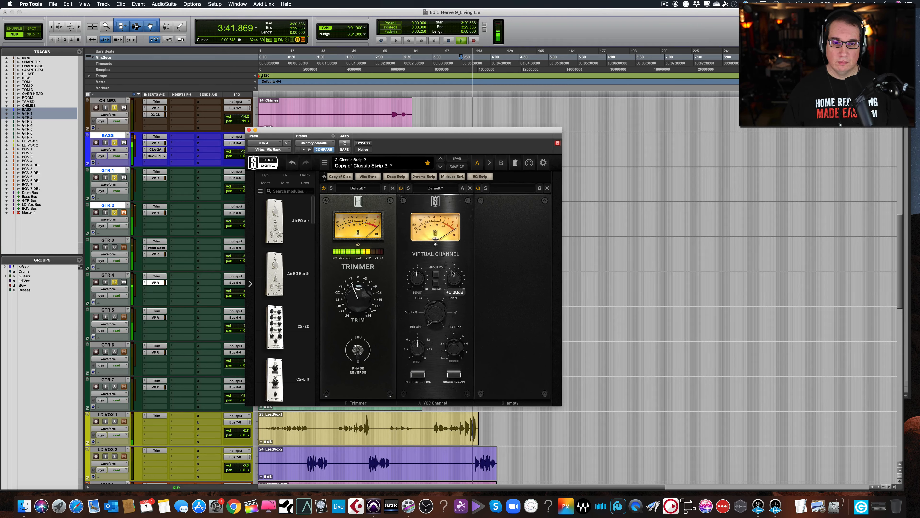
{"action": "left_click_drag", "start_coordinate": [357, 292], "coordinate": [356, 295]}
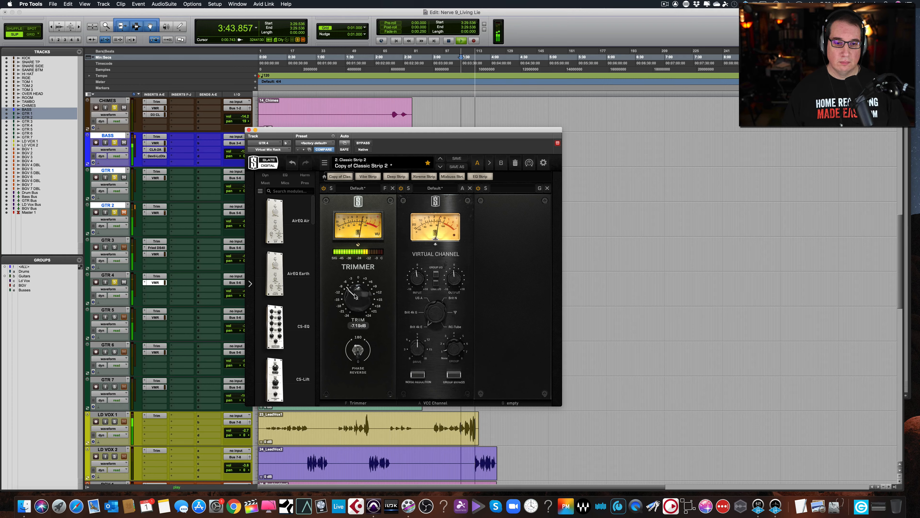
{"action": "left_click_drag", "start_coordinate": [416, 280], "coordinate": [414, 279]}
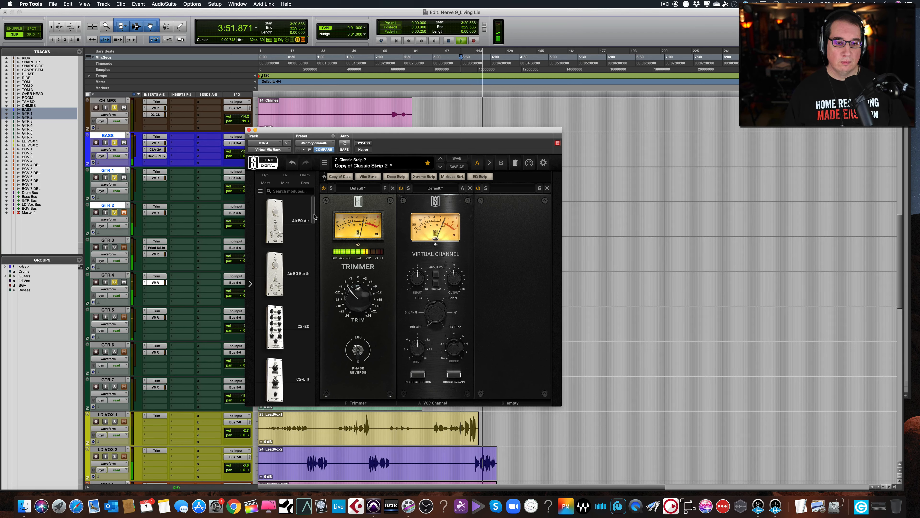
- Add an FG-A equalizer to GTR 4's Virtual Mix Rack, boosting HF at 5 kHz and cutting the lower mids by 2 dB
{"action": "left_click_drag", "start_coordinate": [314, 216], "coordinate": [487, 267]}
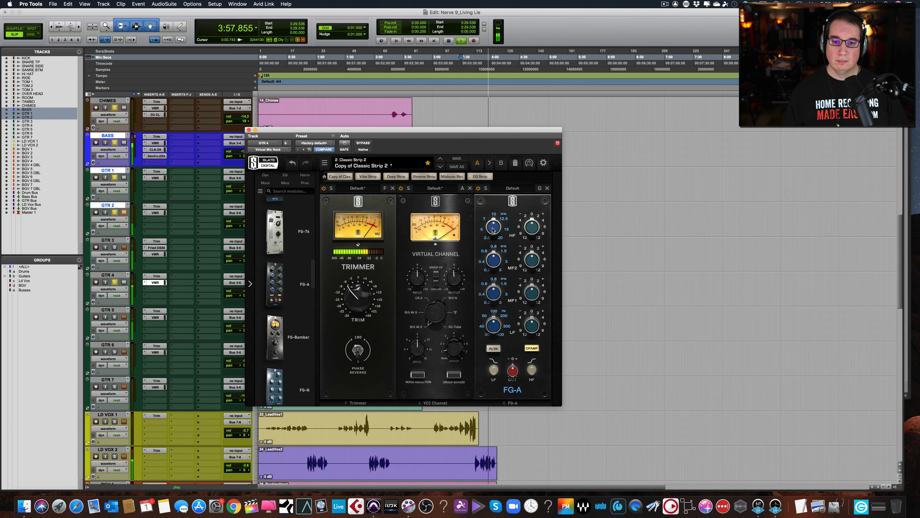
{"action": "left_click_drag", "start_coordinate": [487, 250], "coordinate": [488, 249]}
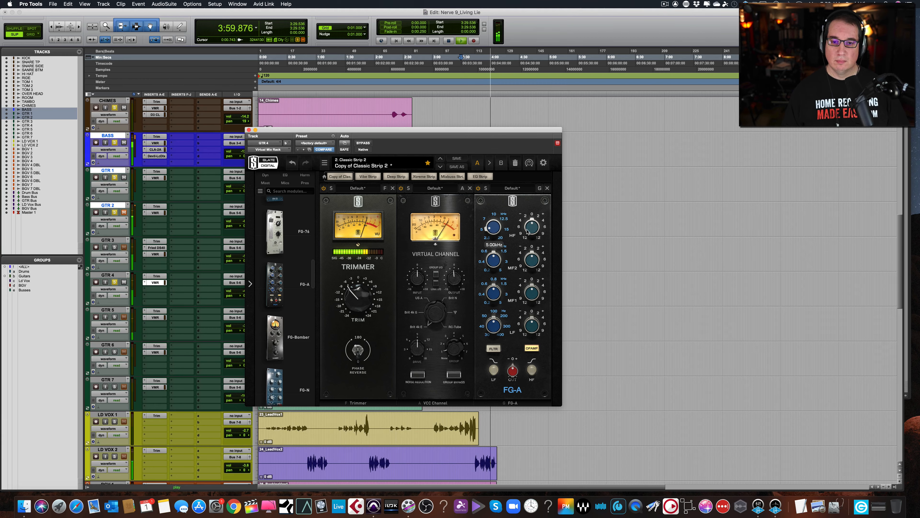
{"action": "mouse_move", "coordinate": [532, 227]}
{"action": "left_mouse_down"}
{"action": "mouse_move", "coordinate": [528, 205]}
{"action": "mouse_move", "coordinate": [525, 217]}
{"action": "left_mouse_up"}
{"action": "left_click_drag", "start_coordinate": [529, 290], "coordinate": [485, 312]}
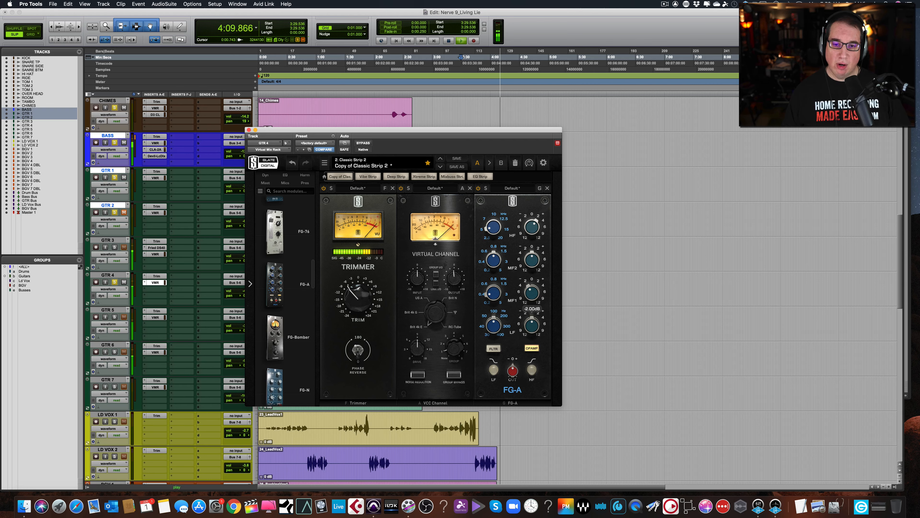
{"action": "left_click_drag", "start_coordinate": [534, 232], "coordinate": [532, 210]}
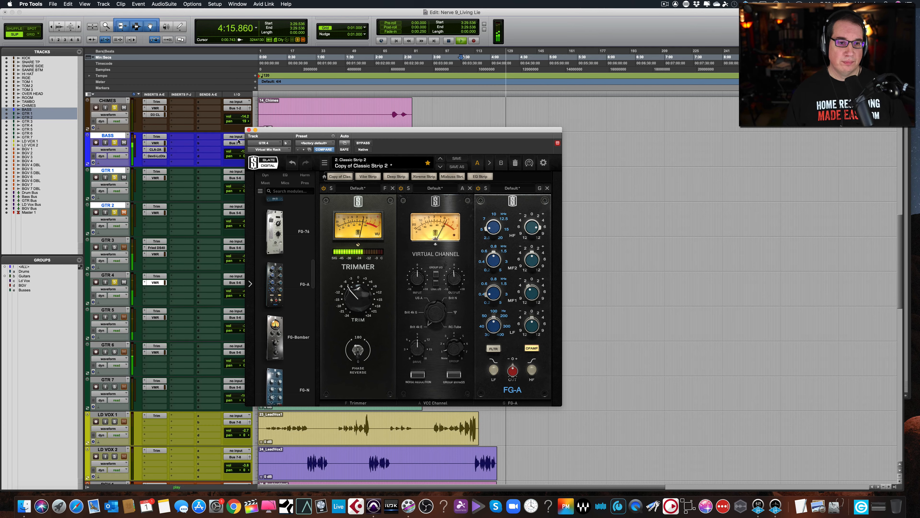
{"action": "left_click", "coordinate": [248, 130]}
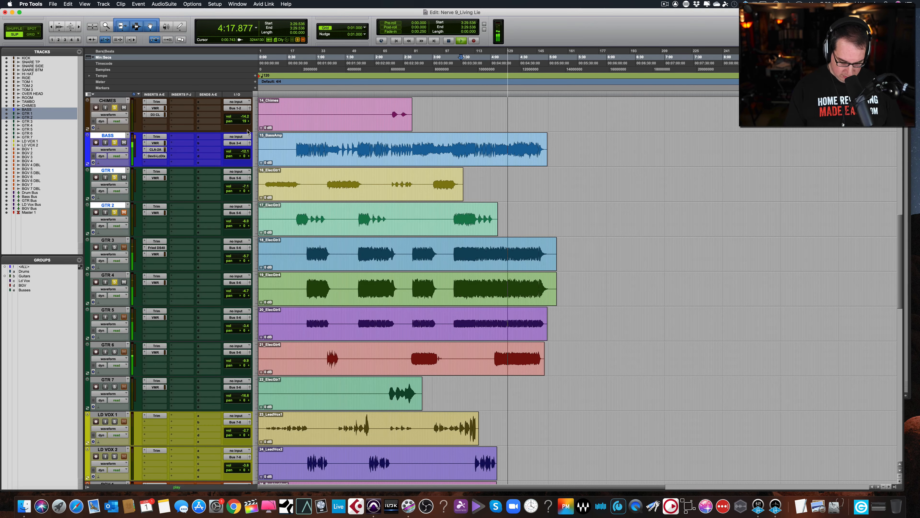
- Solo GTR 3 alongside GTR 4, lower both faders, and pan GTR 3 100 left and GTR 4 100 right
{"action": "key", "text": "super+equal"}
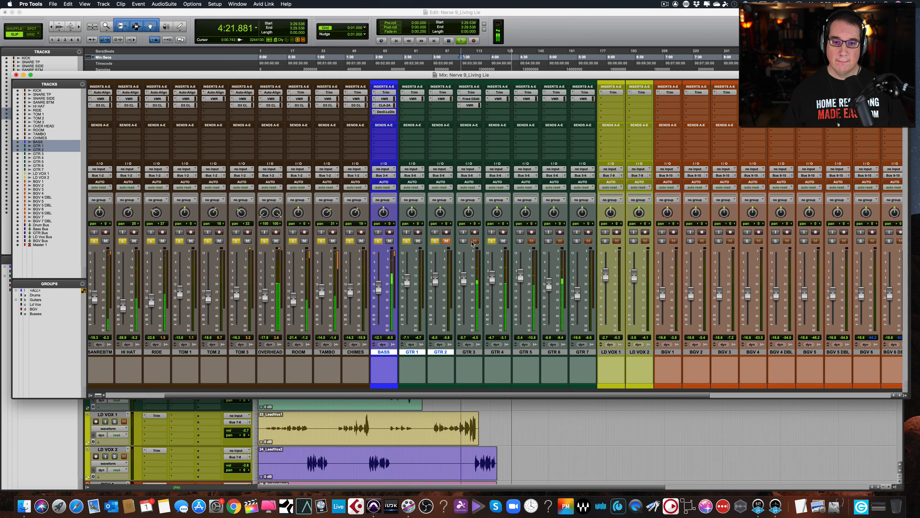
{"action": "left_click", "coordinate": [463, 241]}
{"action": "left_click_drag", "start_coordinate": [492, 278], "coordinate": [490, 282]}
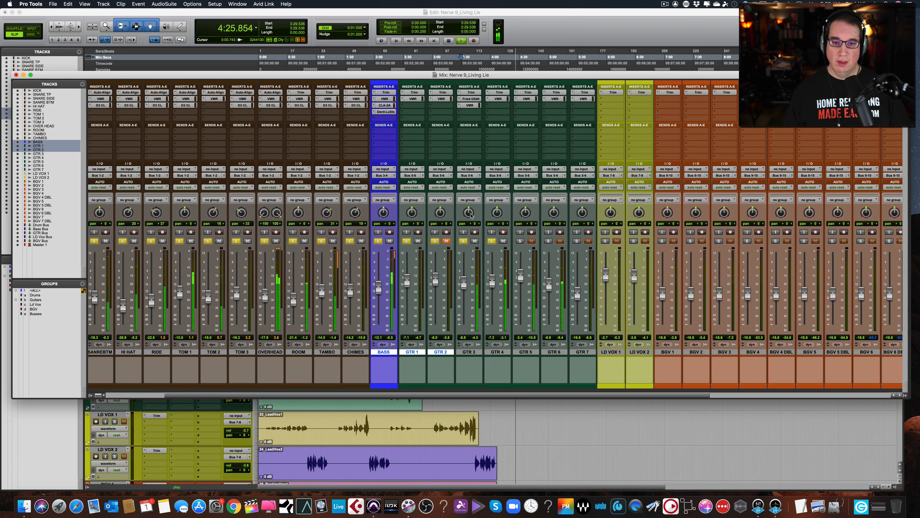
{"action": "left_click_drag", "start_coordinate": [496, 217], "coordinate": [498, 164]}
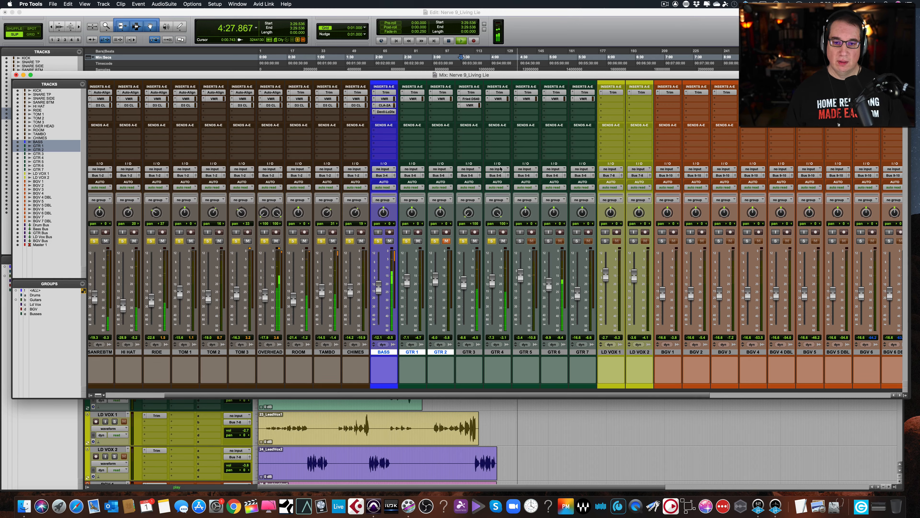
{"action": "left_click_drag", "start_coordinate": [493, 283], "coordinate": [463, 288]}
- Unmute GTR 2, solo GTR 5 with its fader at about -3.3 dB, and stop playback to return to the track timeline
{"action": "left_click", "coordinate": [447, 240]}
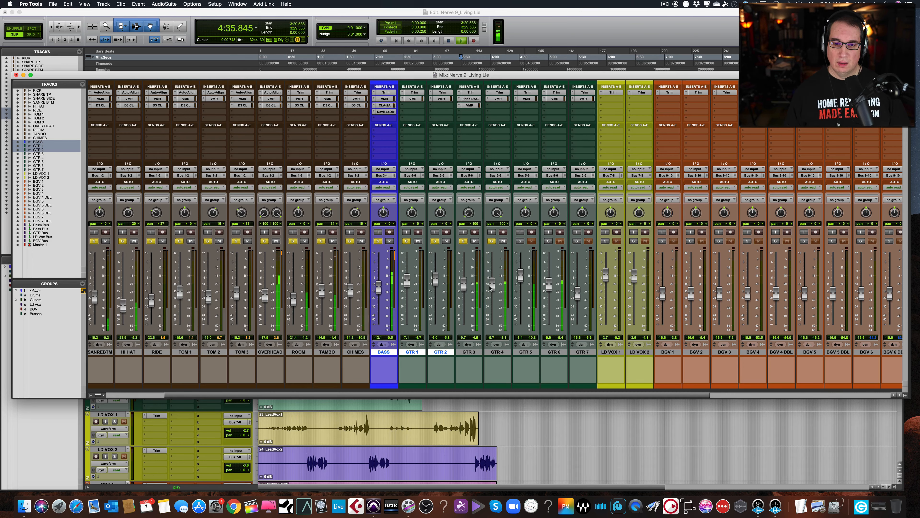
{"action": "left_click", "coordinate": [519, 241]}
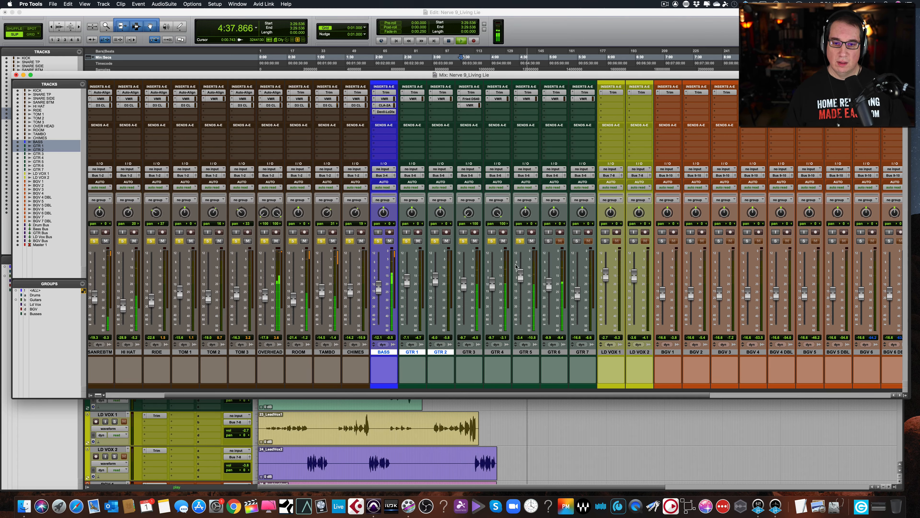
{"action": "left_click_drag", "start_coordinate": [520, 269], "coordinate": [519, 276]}
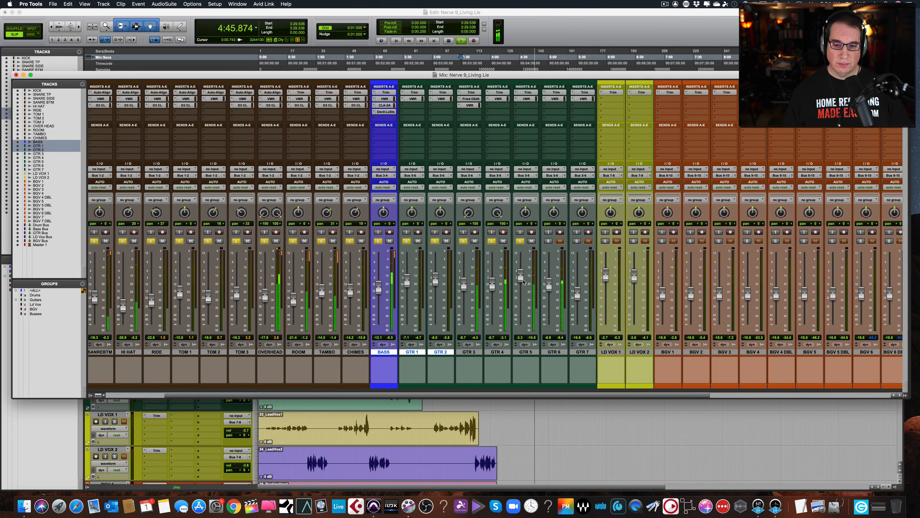
{"action": "key", "text": "space"}
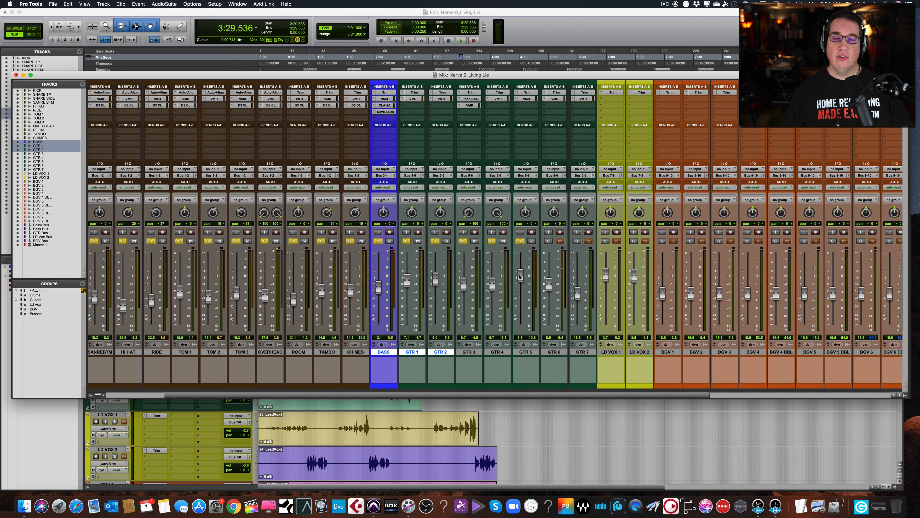
{"action": "key", "text": "super+equal"}
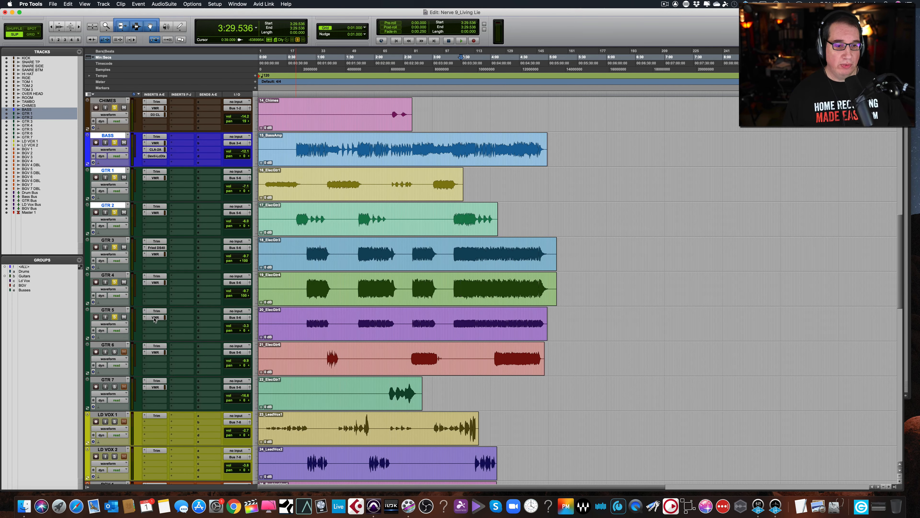
- Reset the Virtual Channel input to 0 dB and set its output to -0.5 dB in GTR 5's Virtual Mix Rack during playback
{"action": "left_click", "coordinate": [155, 318]}
{"action": "key", "text": "space"}
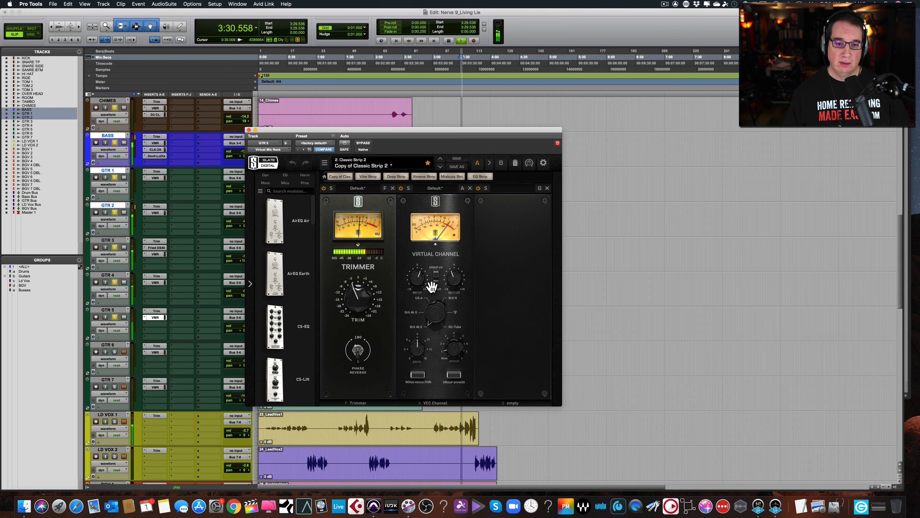
{"action": "left_click", "coordinate": [419, 279], "text": "alt"}
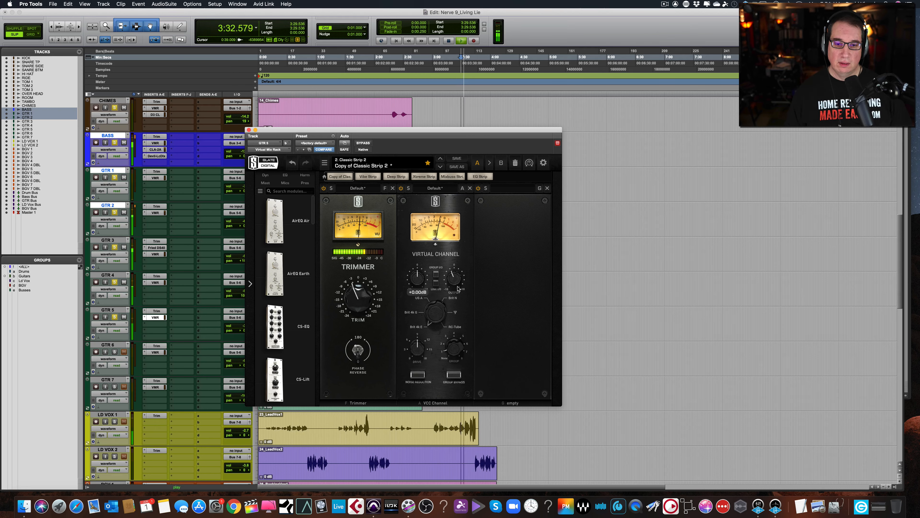
{"action": "left_click", "coordinate": [455, 275], "text": "alt"}
{"action": "left_click_drag", "start_coordinate": [455, 275], "coordinate": [455, 277]}
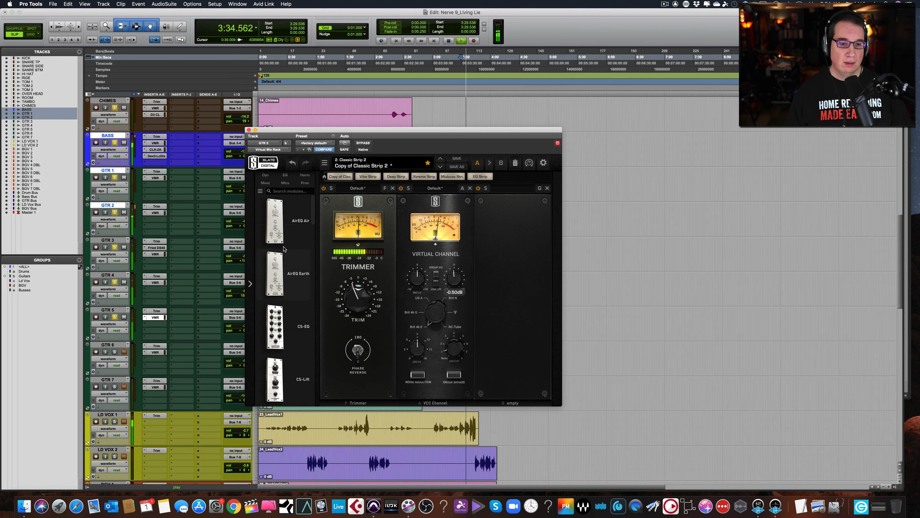
- Add an FG-A equalizer to the empty slot of GTR 5's Virtual Mix Rack and close the plug-in window
{"action": "left_click_drag", "start_coordinate": [310, 217], "coordinate": [308, 266]}
{"action": "left_click_drag", "start_coordinate": [281, 330], "coordinate": [533, 208]}
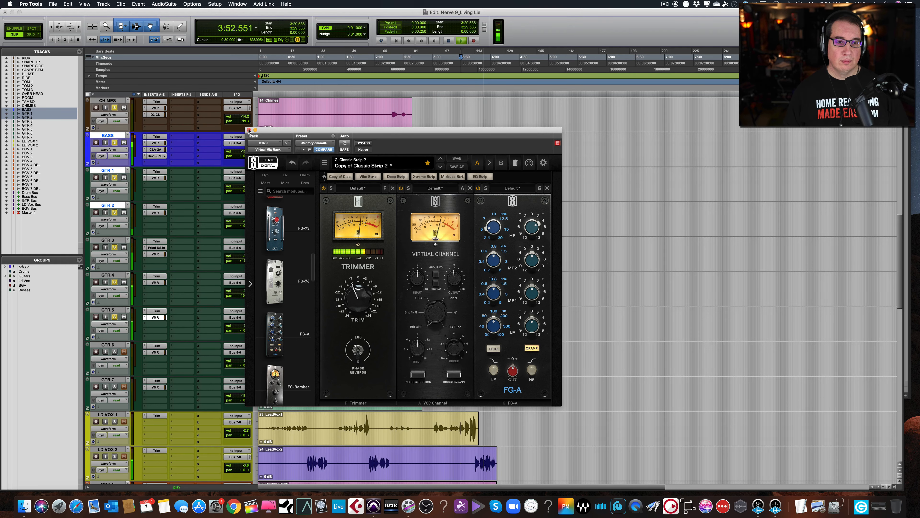
{"action": "left_click", "coordinate": [249, 130]}
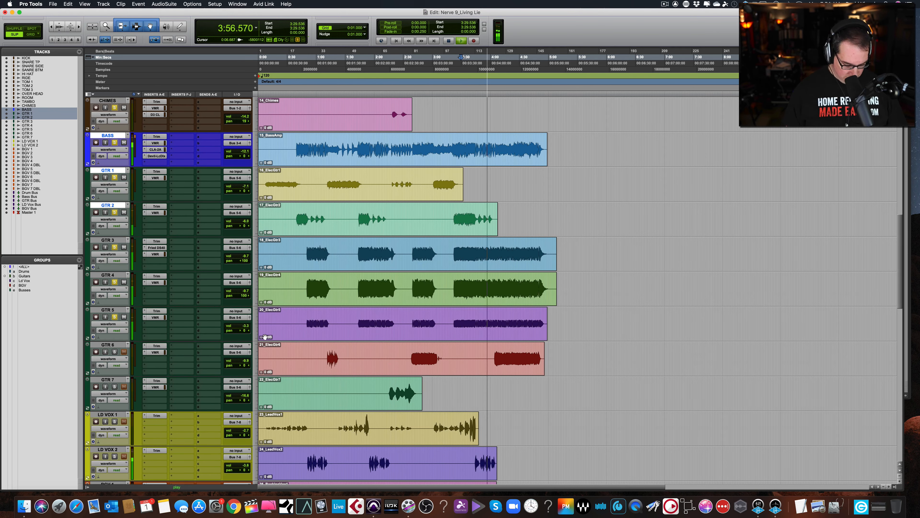
- Raise GTR 5's fader to about -0.1 dB in the mixer, toggling the GTR 3 and GTR 4 mutes to judge the level
{"action": "key", "text": "super+equal"}
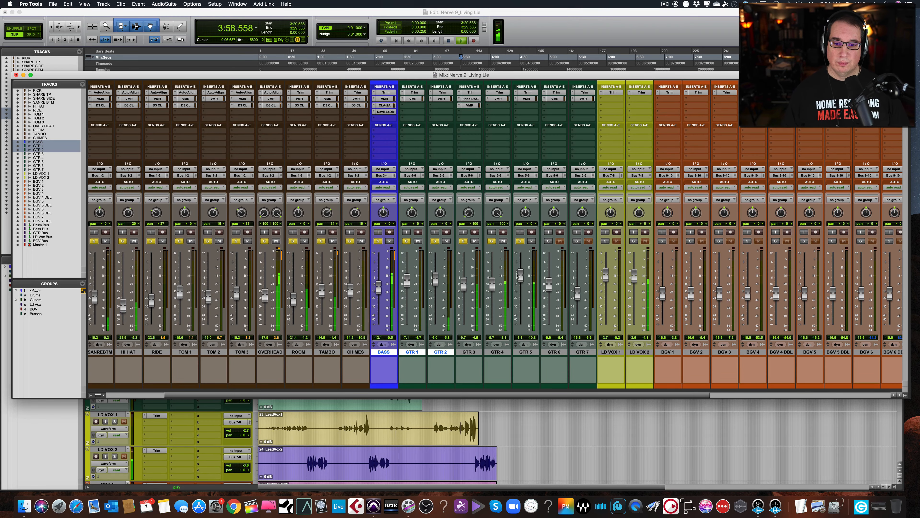
{"action": "left_click_drag", "start_coordinate": [520, 277], "coordinate": [522, 272]}
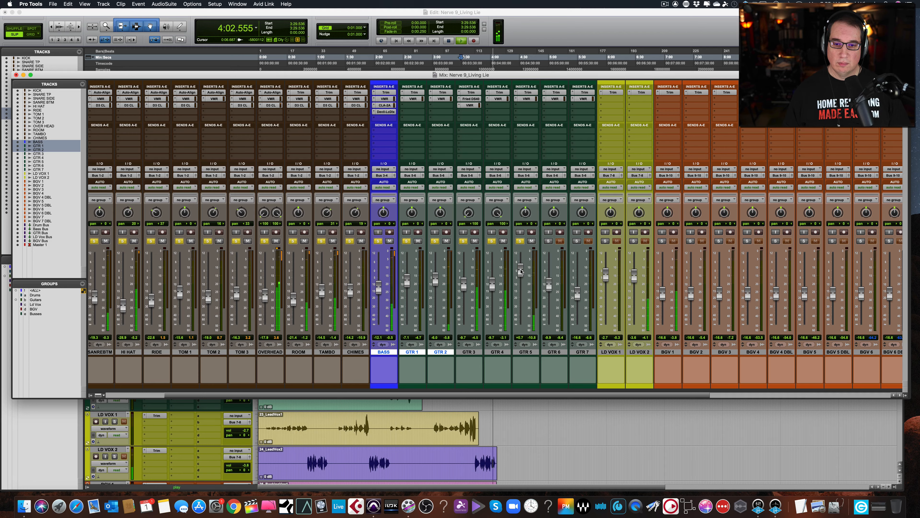
{"action": "left_click_drag", "start_coordinate": [521, 270], "coordinate": [520, 273]}
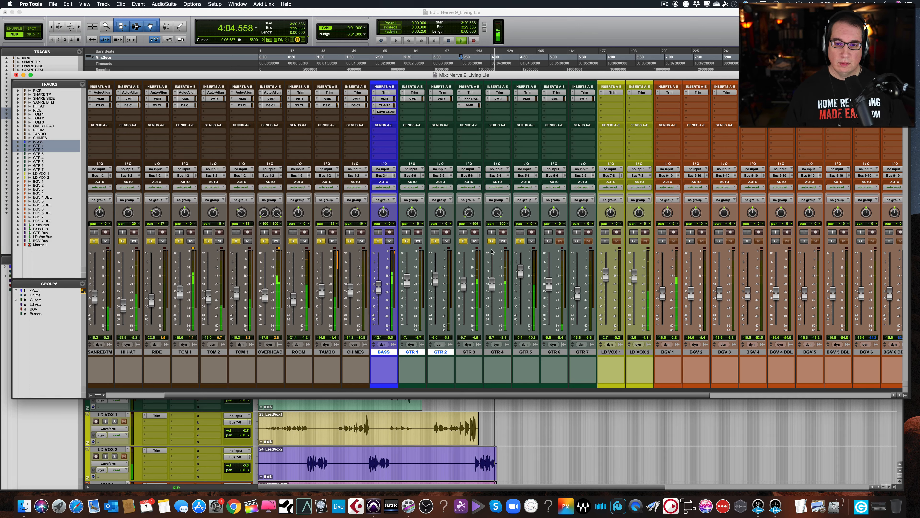
{"action": "left_click", "coordinate": [475, 241]}
{"action": "left_click", "coordinate": [503, 240]}
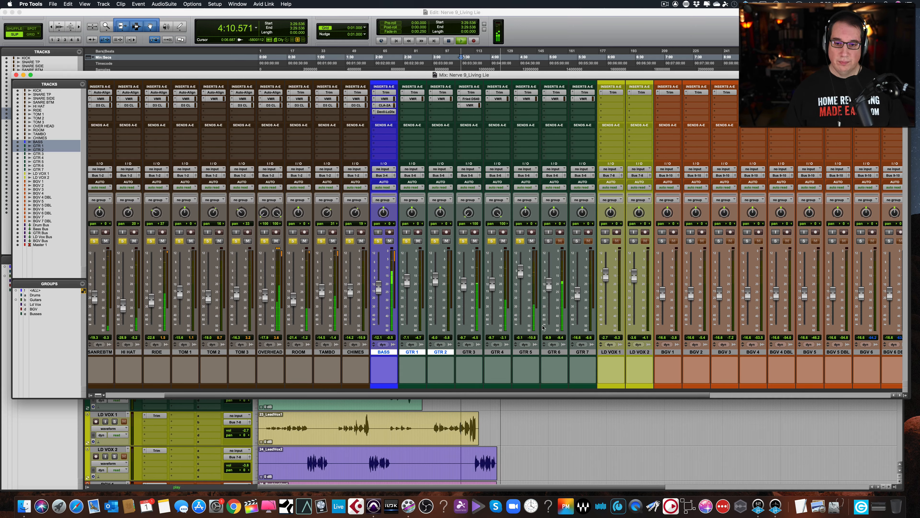
{"action": "key", "text": "space"}
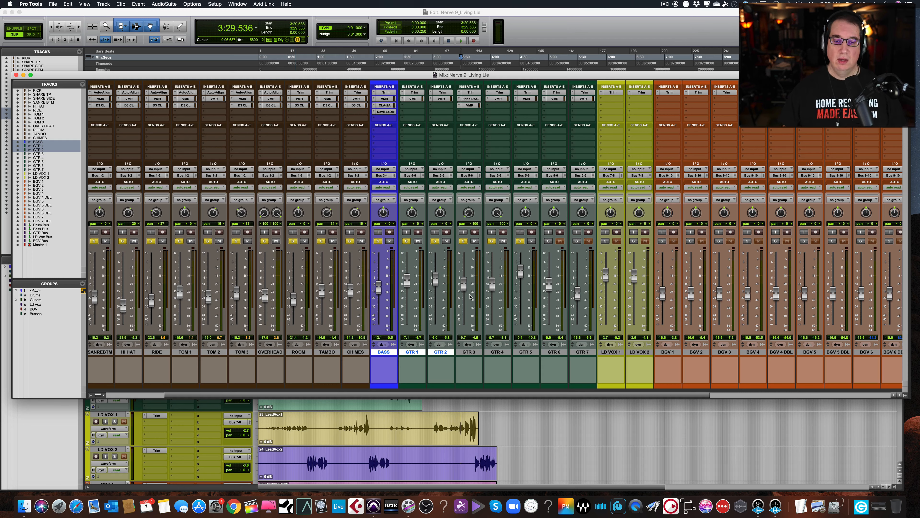
- During playback, raise GTR 2's fader to about -2 dB and pan it to 25, then return to the track timeline
{"action": "key", "text": "space"}
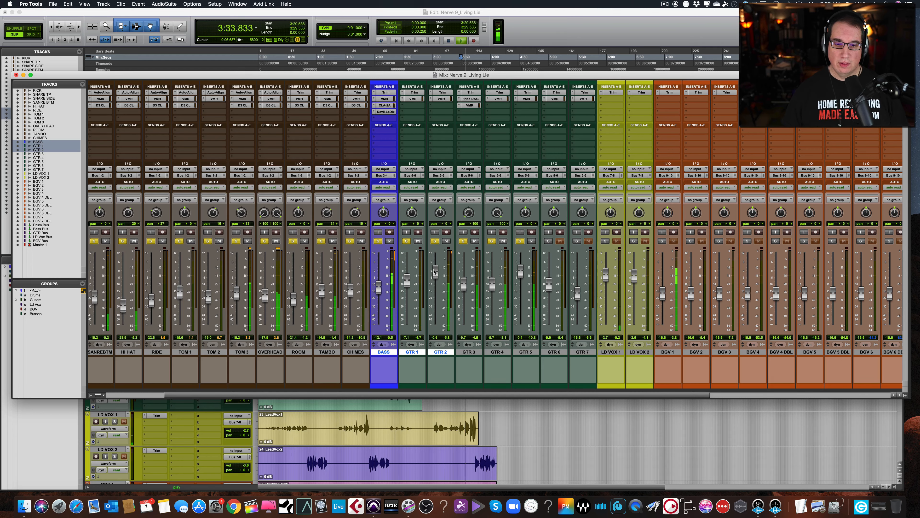
{"action": "left_click_drag", "start_coordinate": [435, 272], "coordinate": [435, 274]}
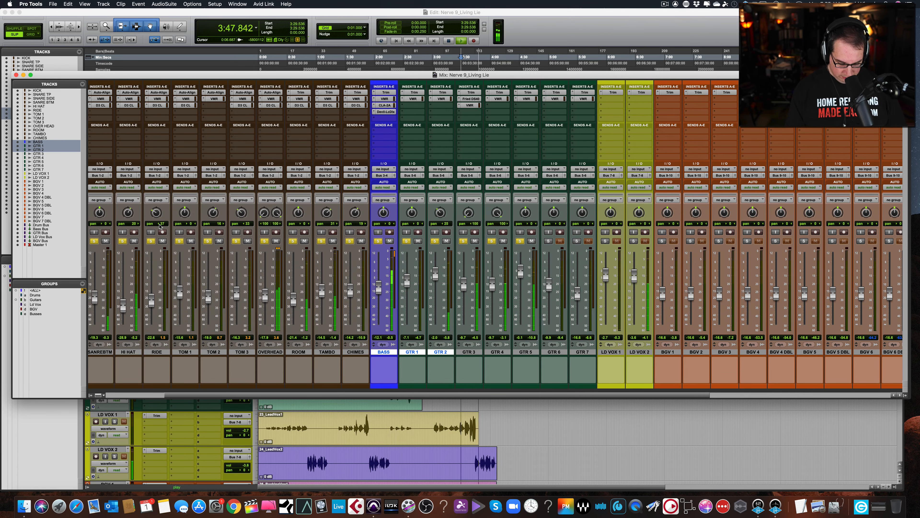
{"action": "key", "text": "super+equal"}
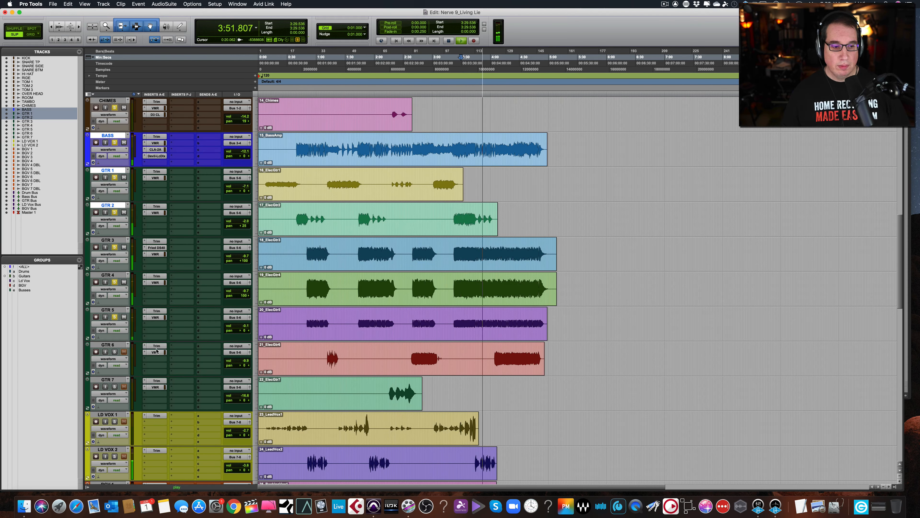
{"action": "key", "text": "space"}
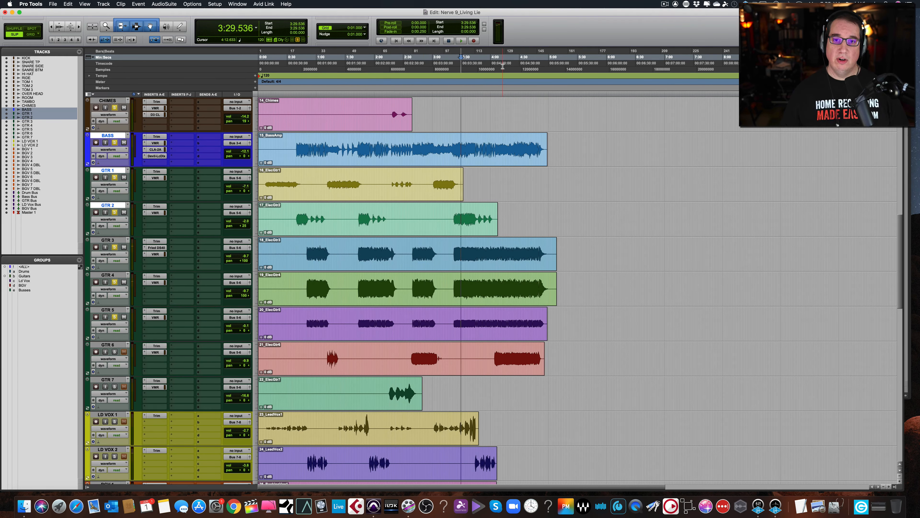
- Place the playhead at about 4:03 where GTR 6 enters, solo GTR 6, and mute GTR 1 through GTR 5
{"action": "left_click", "coordinate": [503, 65]}
{"action": "left_click", "coordinate": [498, 65]}
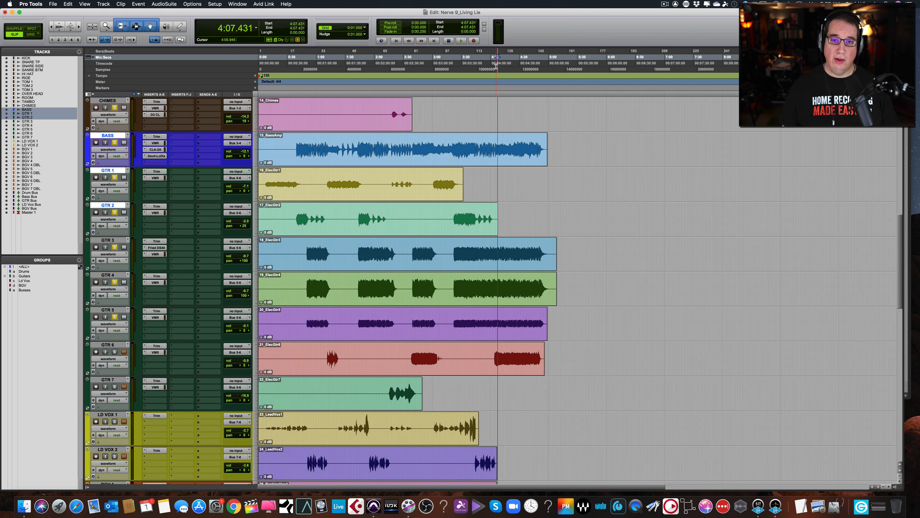
{"action": "left_click", "coordinate": [493, 65]}
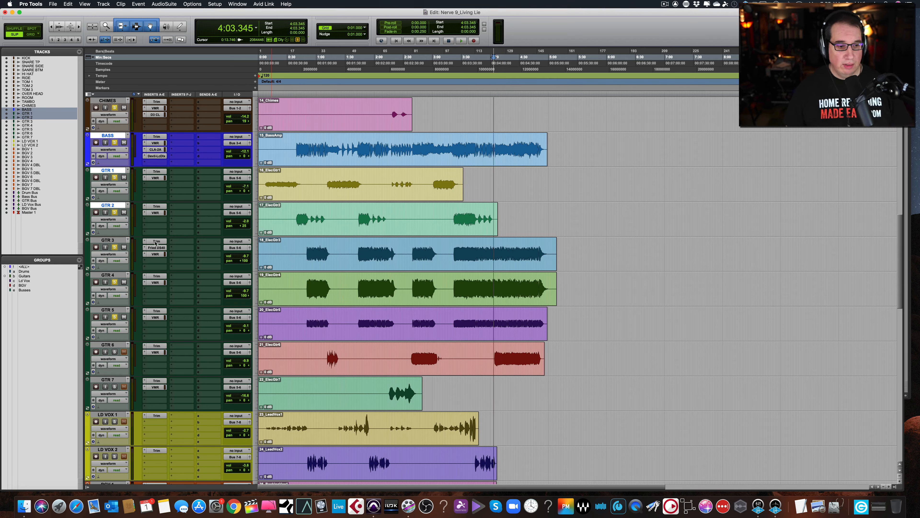
{"action": "left_click", "coordinate": [114, 351]}
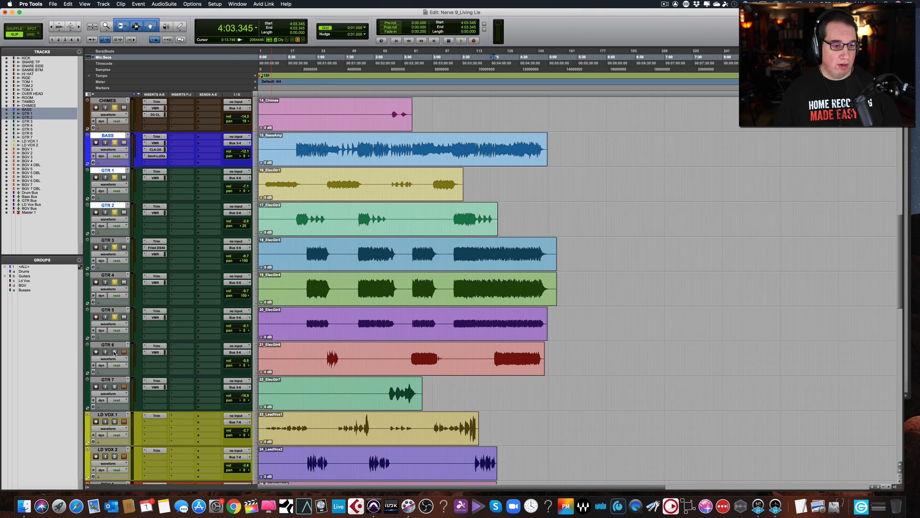
{"action": "left_click", "coordinate": [124, 316]}
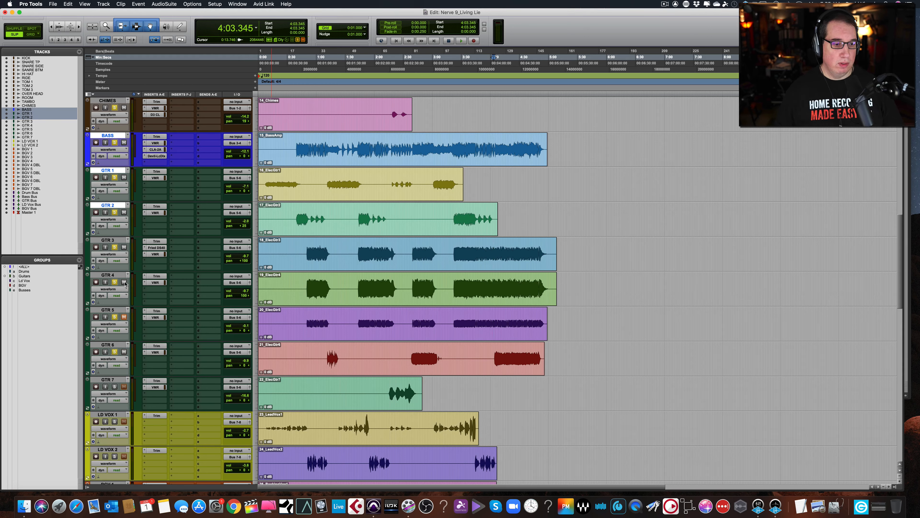
{"action": "left_click", "coordinate": [124, 281]}
{"action": "left_click", "coordinate": [124, 247]}
{"action": "left_click", "coordinate": [124, 213]}
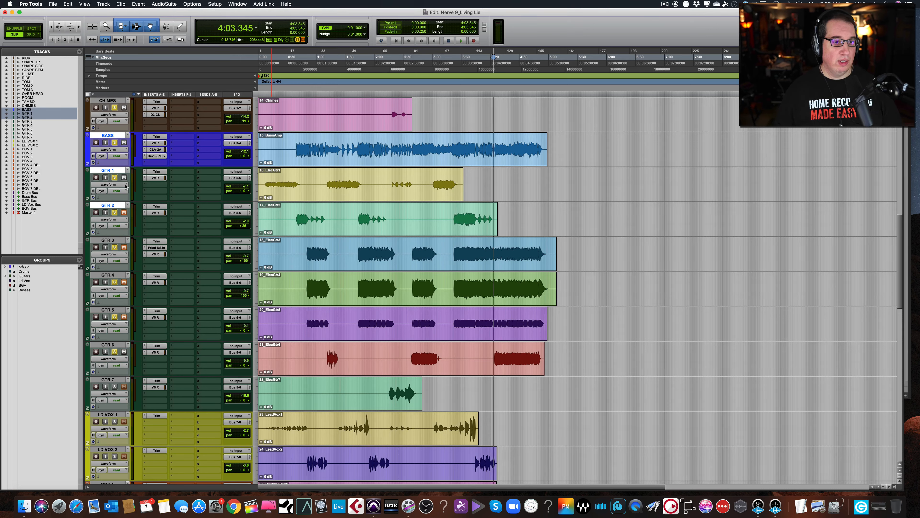
{"action": "left_click", "coordinate": [124, 177]}
- Play from the GTR 6 entry and raise GTR 6's volume to about -1.5 dB
{"action": "key", "text": "space"}
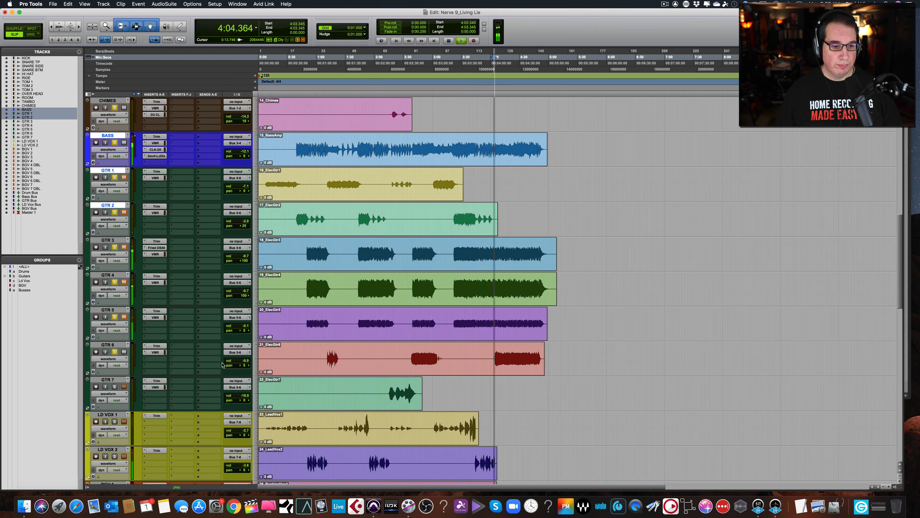
{"action": "left_click", "coordinate": [229, 361]}
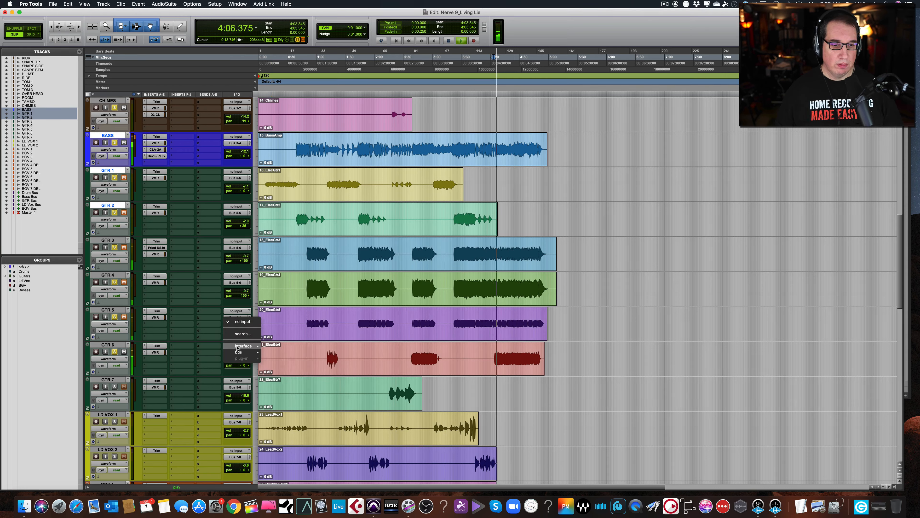
{"action": "left_click_drag", "start_coordinate": [229, 360], "coordinate": [227, 356]}
- Reset the Virtual Channel input and output to 0 dB and set the Trimmer to about -5.7 dB in GTR 6's Virtual Mix Rack
{"action": "left_click", "coordinate": [154, 353]}
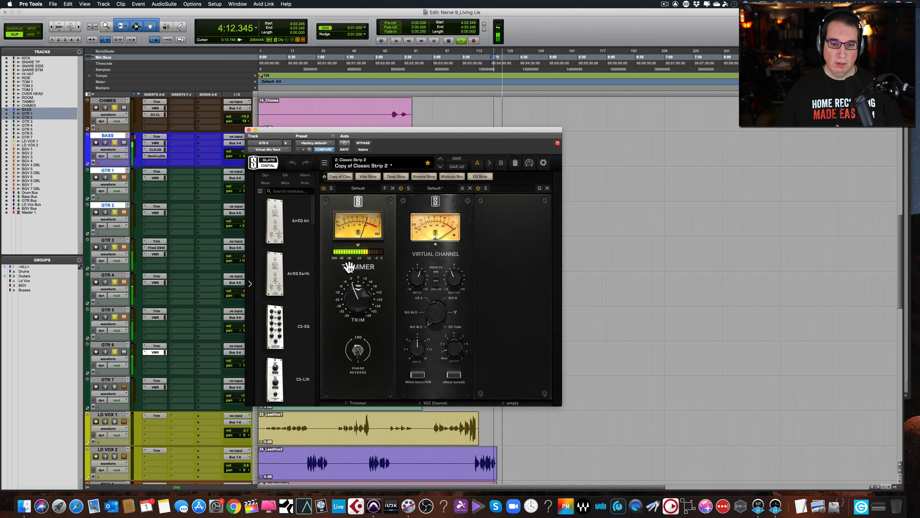
{"action": "mouse_move", "coordinate": [419, 279]}
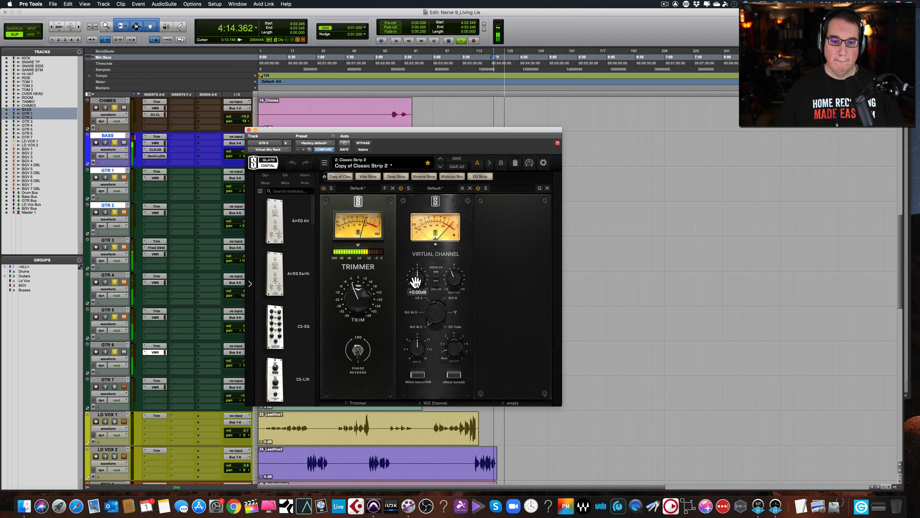
{"action": "left_click", "coordinate": [452, 276], "text": "alt"}
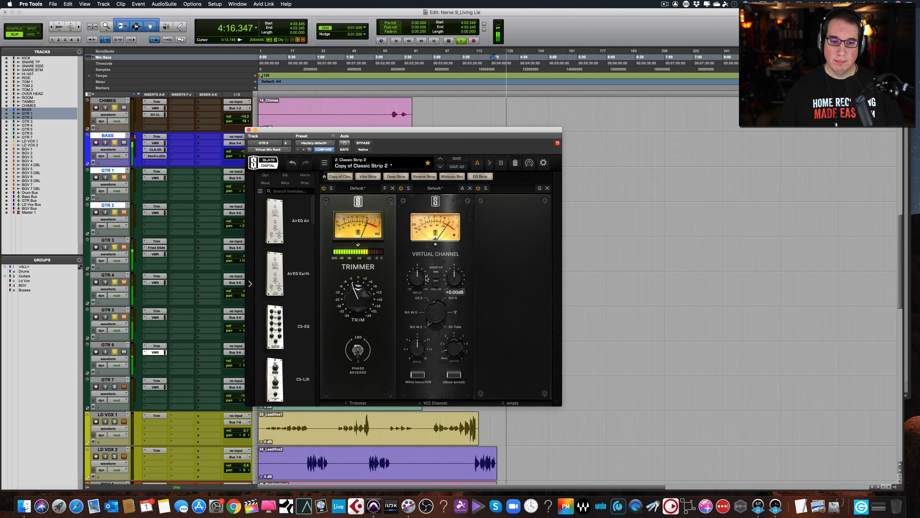
{"action": "left_click_drag", "start_coordinate": [362, 297], "coordinate": [359, 298]}
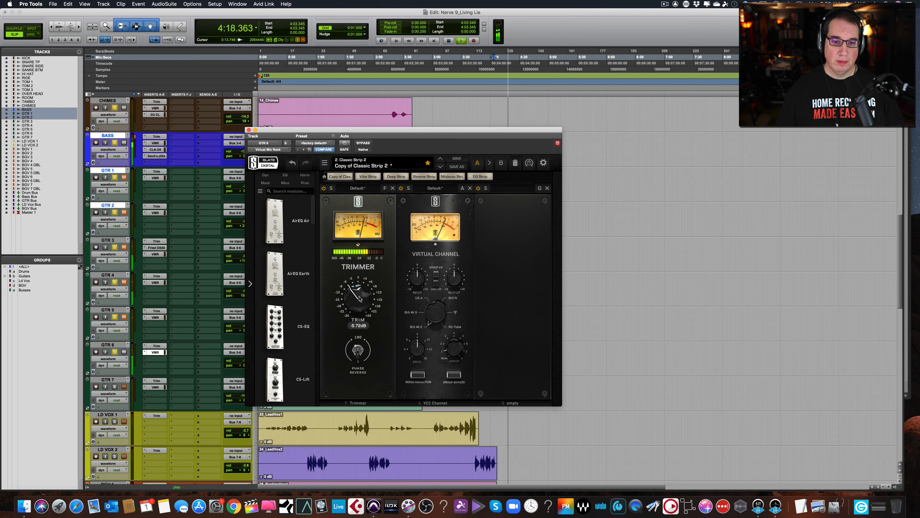
{"action": "scroll", "coordinate": [313, 230], "scroll_direction": "down", "scroll_amount": 3}
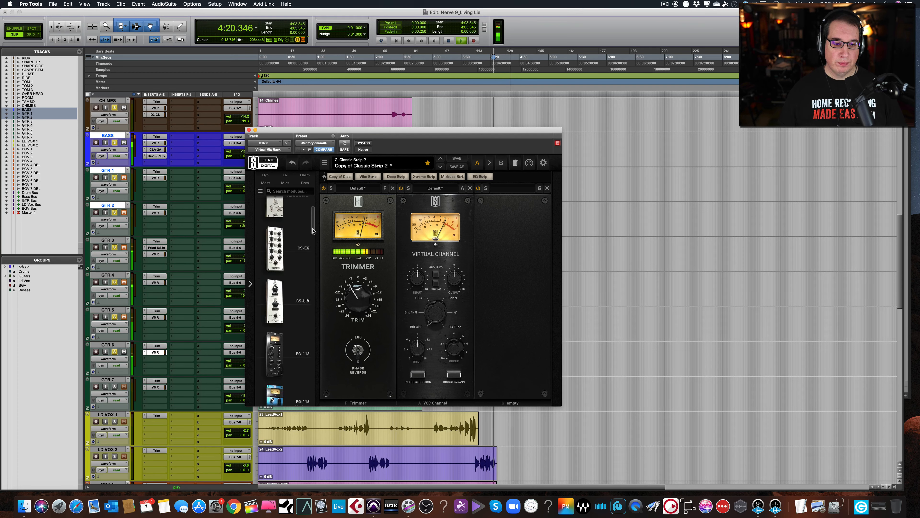
{"action": "left_click_drag", "start_coordinate": [313, 231], "coordinate": [508, 279]}
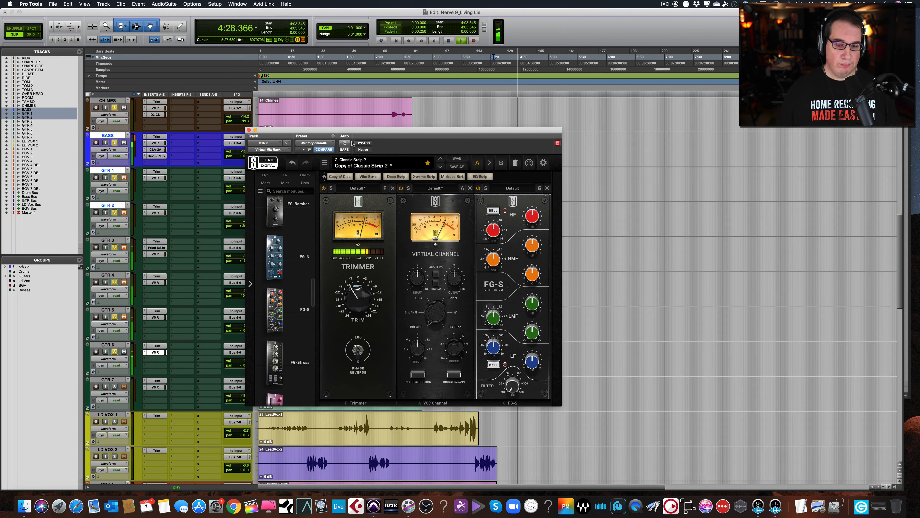
{"action": "key", "text": "space"}
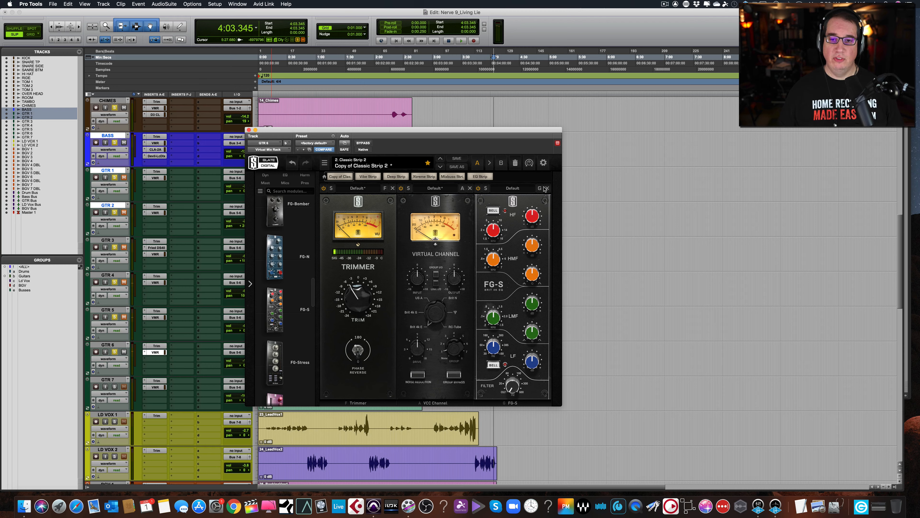
{"action": "left_click", "coordinate": [546, 189]}
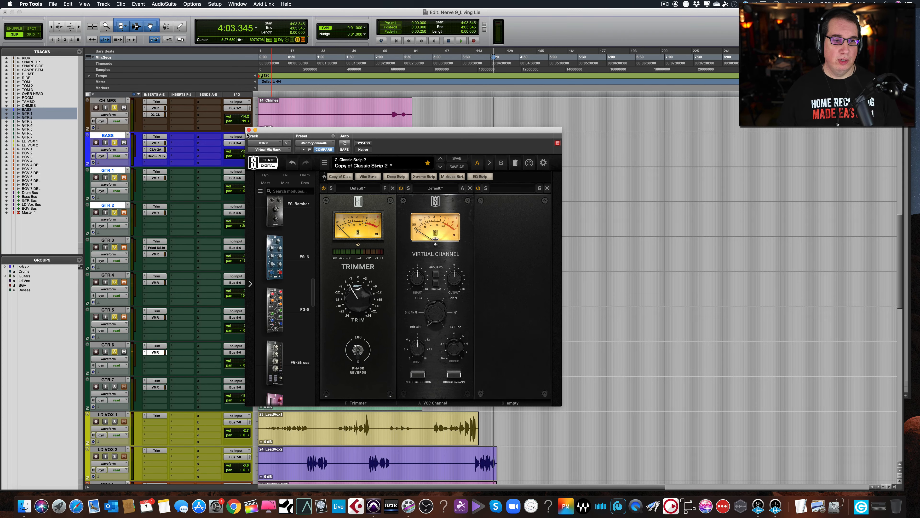
- Close the Virtual Mix Rack, insert Avid's EQ3 7-Band on GTR 6 after it, and play the section through the new equalizer
{"action": "left_click", "coordinate": [248, 130]}
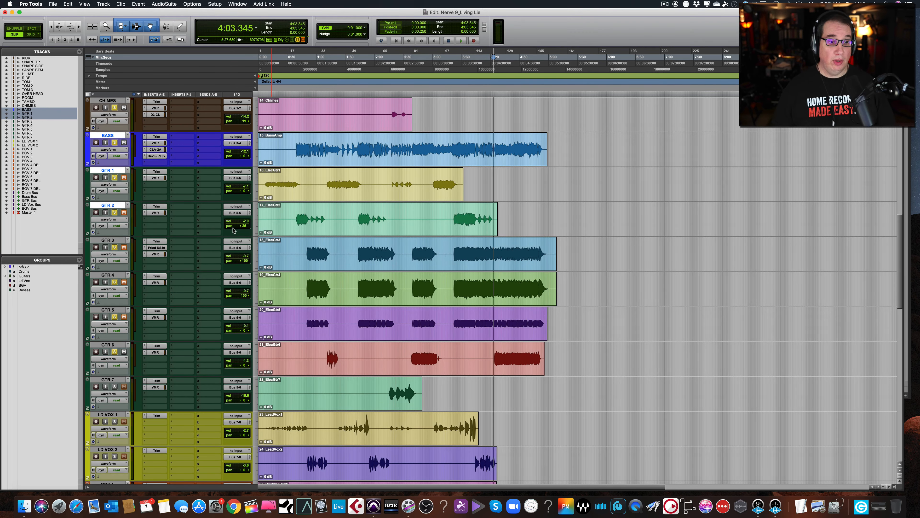
{"action": "scroll", "coordinate": [184, 310], "scroll_direction": "down", "scroll_amount": 2}
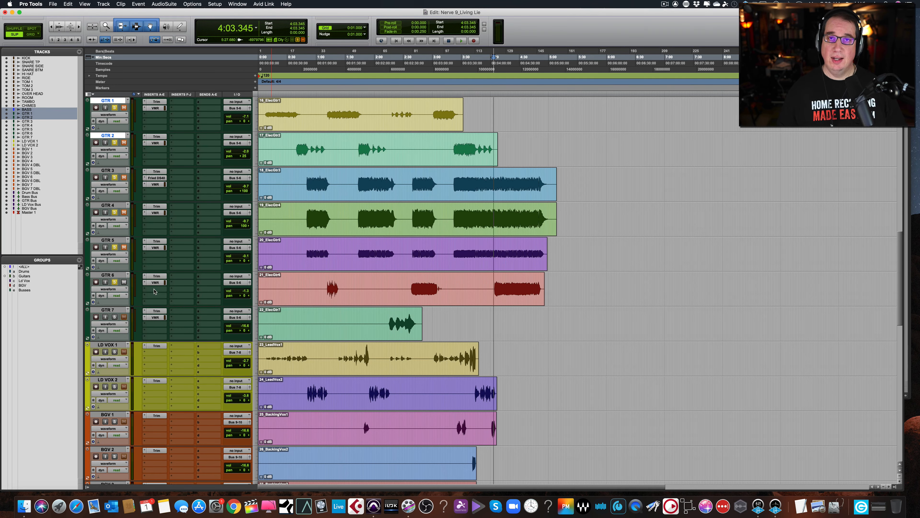
{"action": "left_click", "coordinate": [155, 291]}
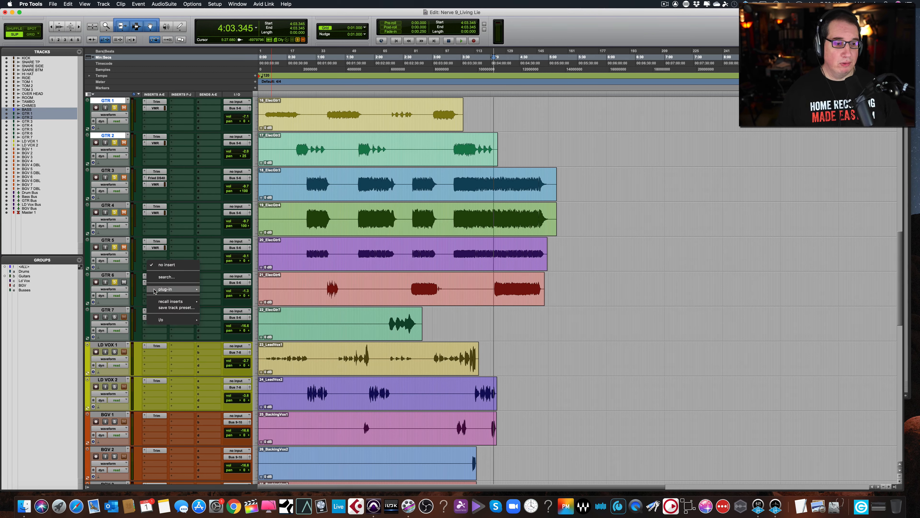
{"action": "mouse_move", "coordinate": [185, 292]}
{"action": "mouse_move", "coordinate": [230, 304]}
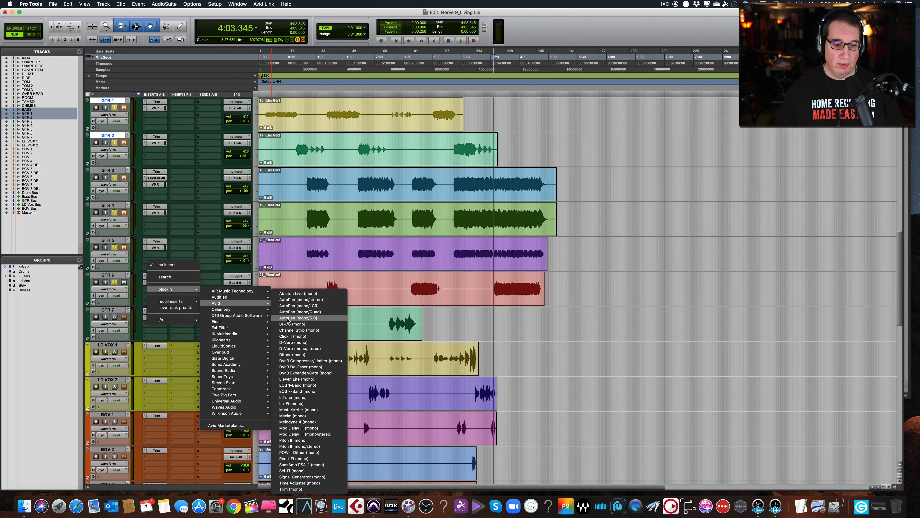
{"action": "left_click", "coordinate": [292, 392]}
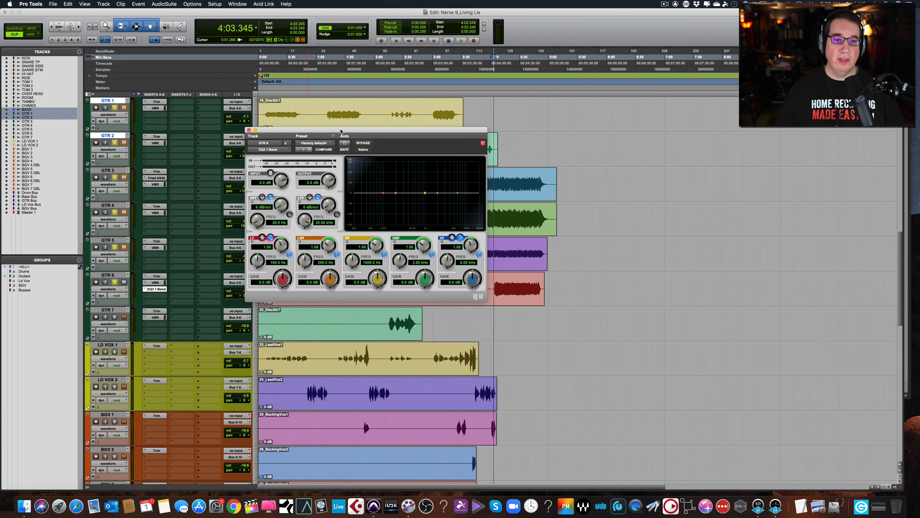
{"action": "left_click_drag", "start_coordinate": [341, 131], "coordinate": [341, 141]}
{"action": "key", "text": "space"}
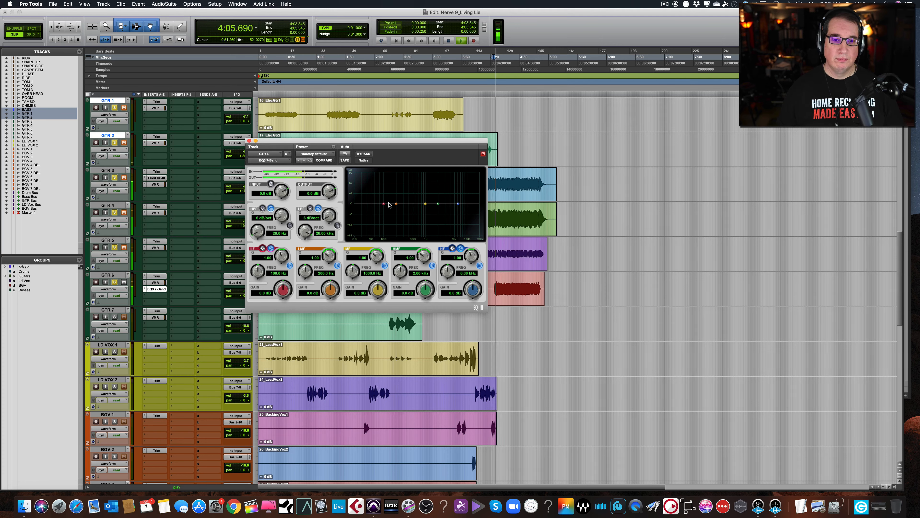
- Shape GTR 6's EQ with a -12 dB low shelf near 104 Hz, a -2.4 dB mid cut, and a 4 dB high-mid boost at 7.12 kHz
{"action": "left_click_drag", "start_coordinate": [384, 207], "coordinate": [386, 235]}
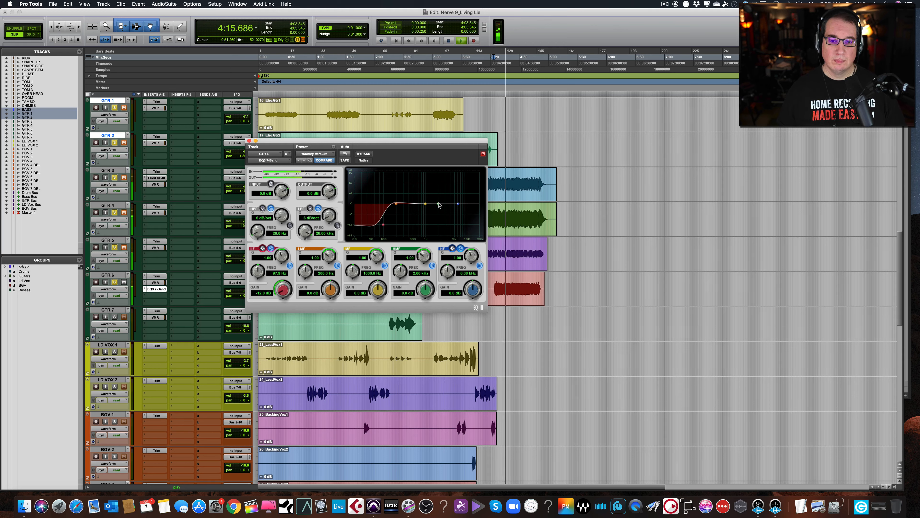
{"action": "left_click_drag", "start_coordinate": [440, 206], "coordinate": [392, 205]}
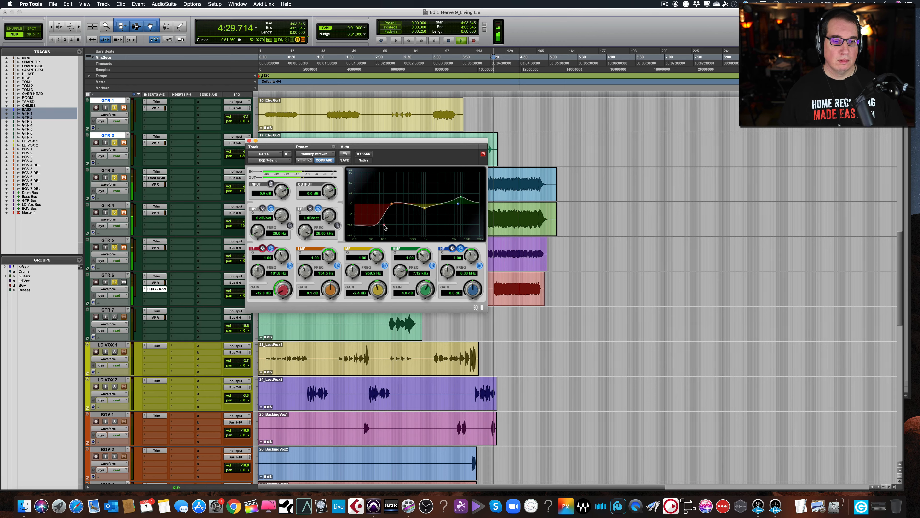
{"action": "mouse_move", "coordinate": [258, 270]}
{"action": "left_mouse_down"}
{"action": "mouse_move", "coordinate": [276, 259]}
{"action": "mouse_move", "coordinate": [266, 280]}
{"action": "left_mouse_up"}
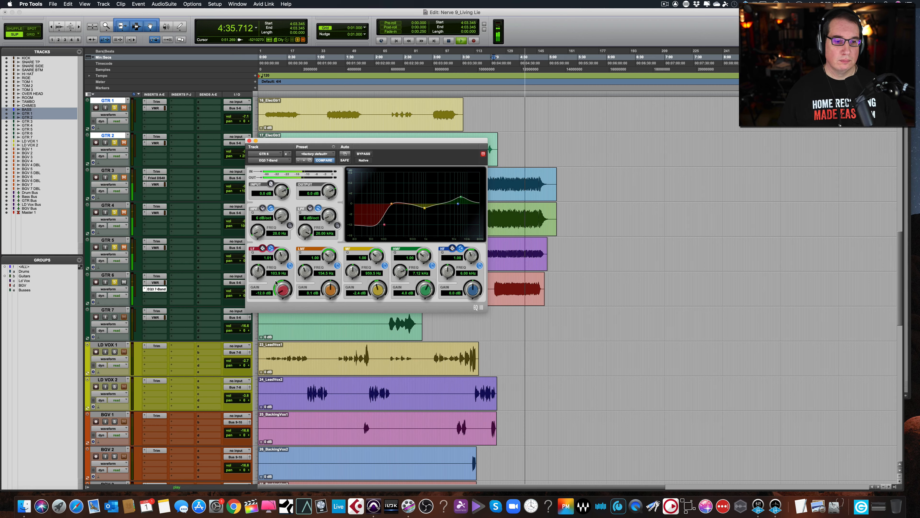
- Compare GTR 6 with its EQ3 7-Band bypassed and active during playback, and close the equalizer
{"action": "left_click", "coordinate": [364, 153]}
{"action": "left_click", "coordinate": [364, 153]}
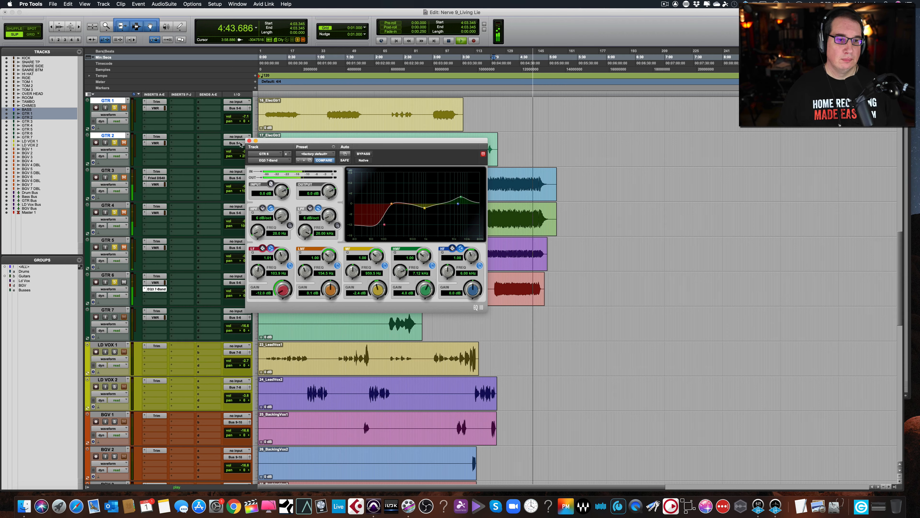
{"action": "left_click", "coordinate": [249, 141]}
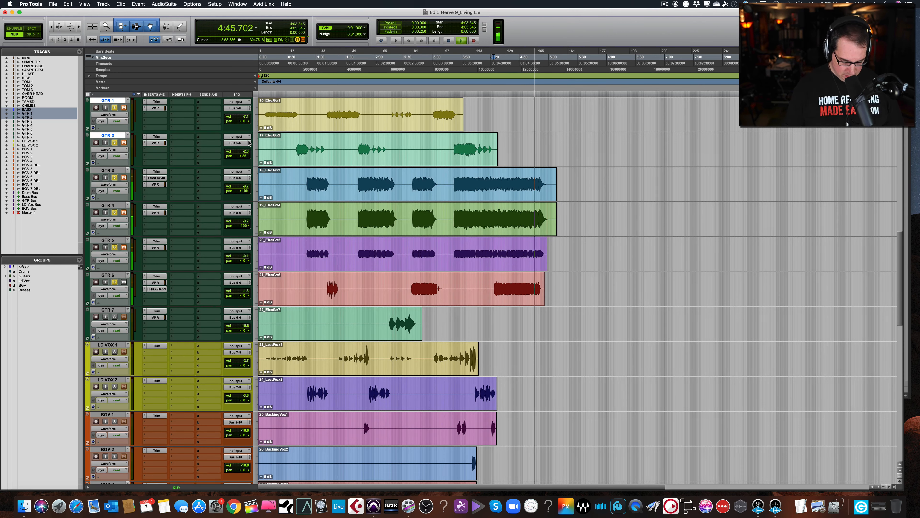
- Stop playback, unmute GTR 1 through GTR 5 in the Mix window, and raise GTR 6's volume to about +1.4 dB while replaying
{"action": "key", "text": "space"}
{"action": "key", "text": "super+equal"}
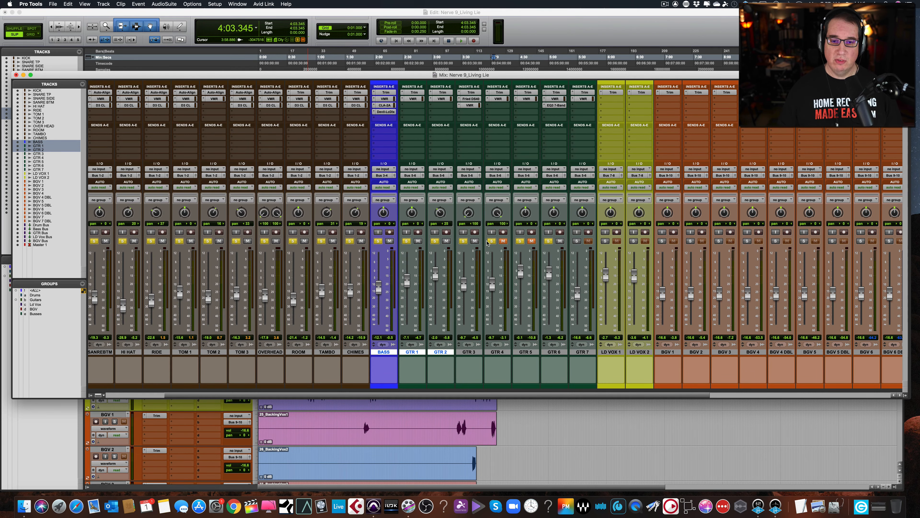
{"action": "key", "text": "space"}
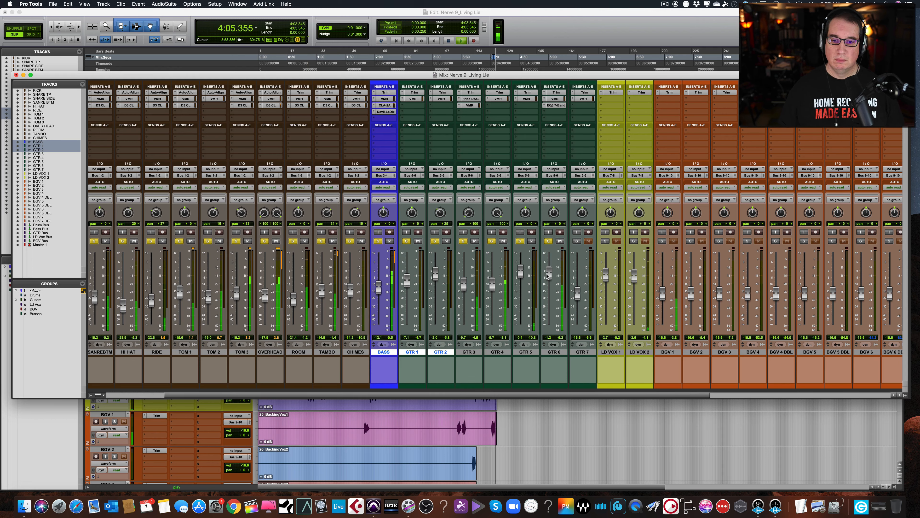
{"action": "left_click_drag", "start_coordinate": [548, 275], "coordinate": [549, 272]}
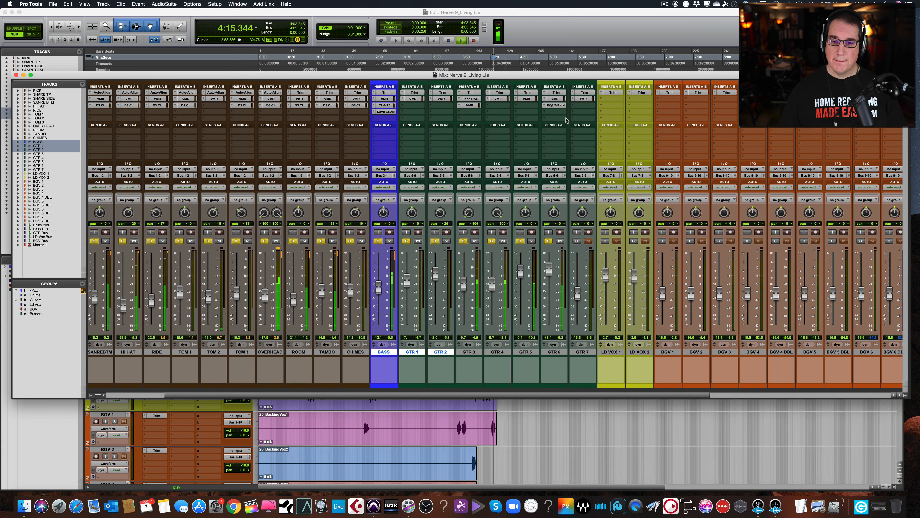
- Reopen GTR 6's EQ3 7-Band, deepen the mid cut at about 1.22 kHz, and set the high-mid boost to 3.2 dB at about 5.08 kHz
{"action": "left_click", "coordinate": [557, 105]}
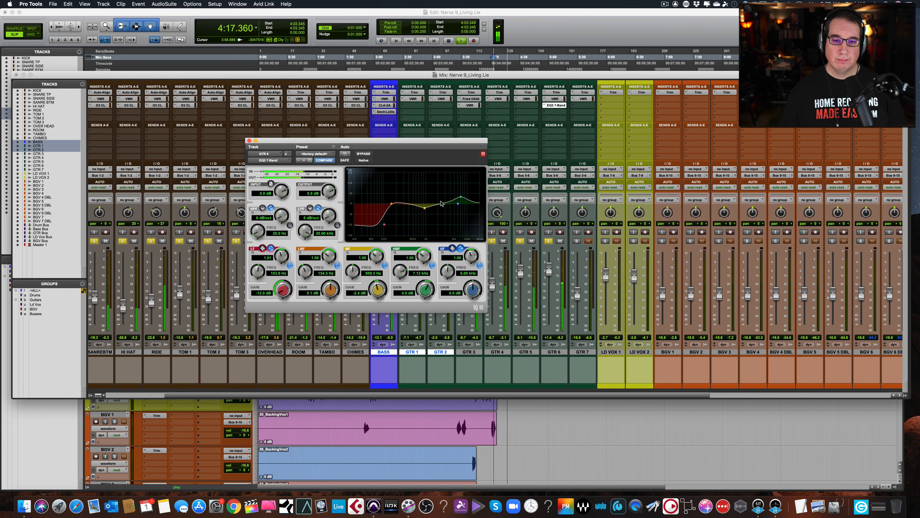
{"action": "left_click_drag", "start_coordinate": [424, 208], "coordinate": [425, 213]}
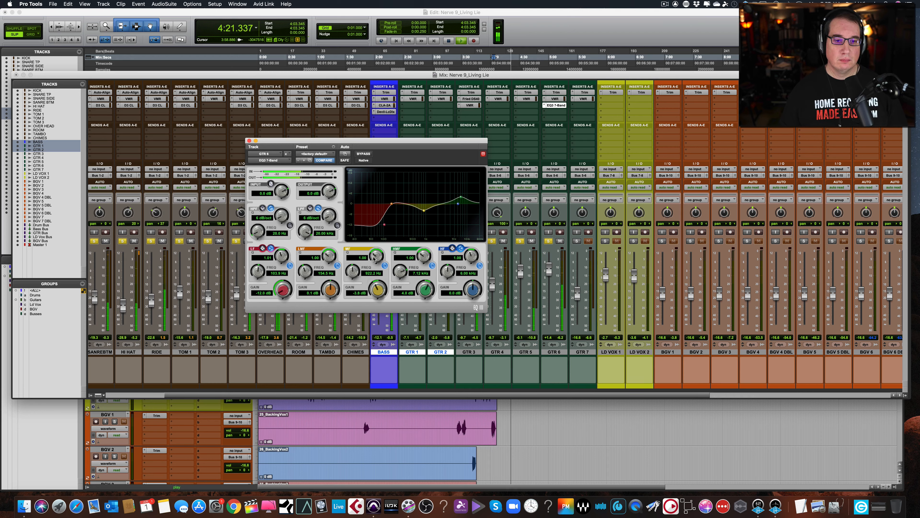
{"action": "left_click_drag", "start_coordinate": [373, 261], "coordinate": [374, 254]}
{"action": "left_click_drag", "start_coordinate": [425, 212], "coordinate": [455, 200]}
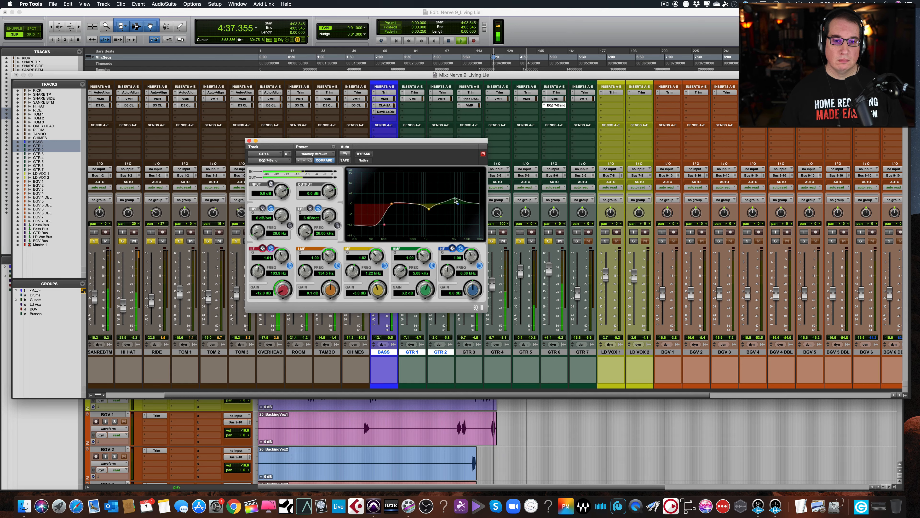
- Audition the revised GTR 6 equalization against its bypassed sound in the full mix, and close the plug-in
{"action": "left_click", "coordinate": [362, 154]}
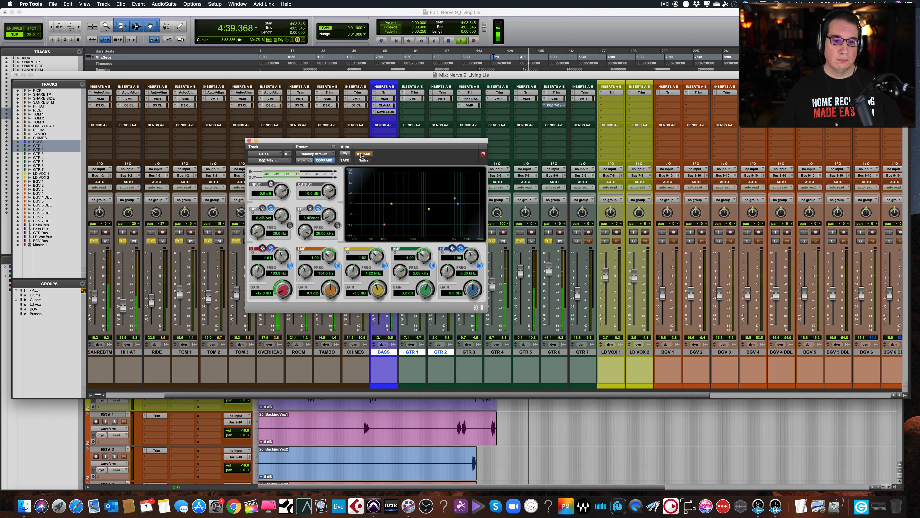
{"action": "left_click", "coordinate": [361, 154]}
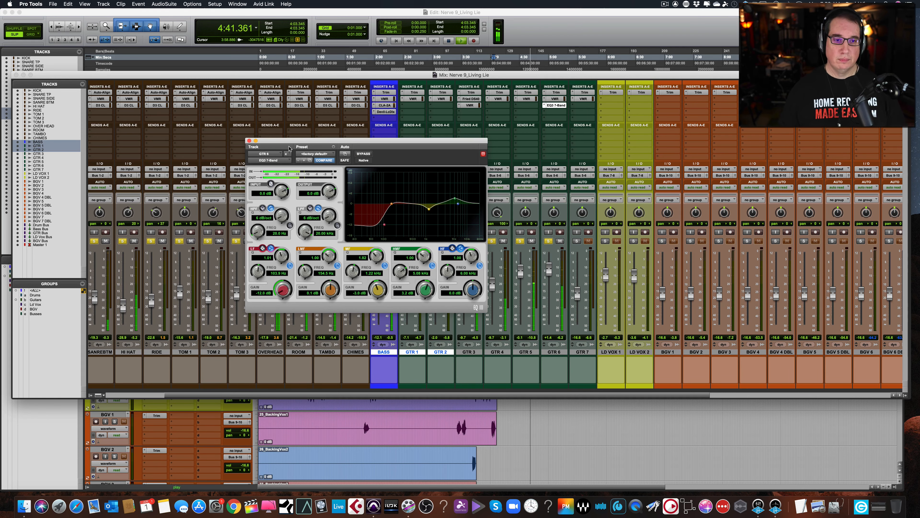
{"action": "left_click", "coordinate": [249, 141]}
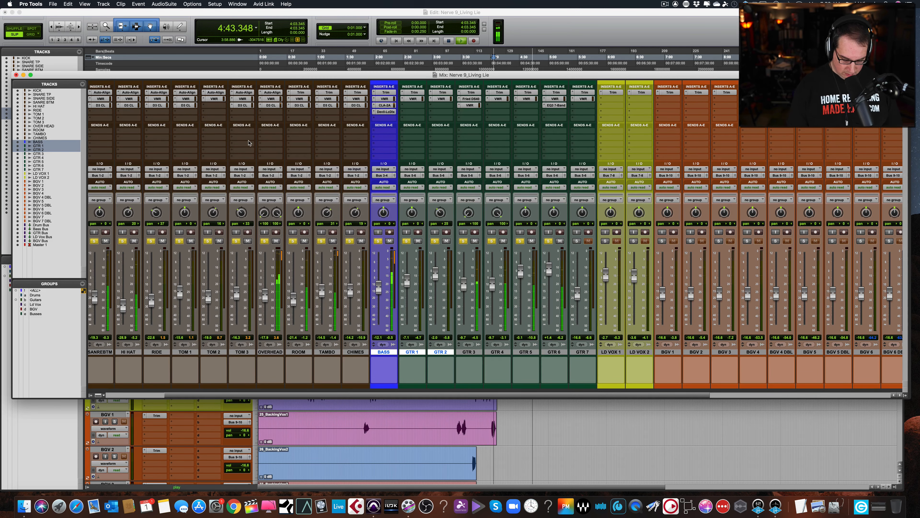
- Return to the Edit window, place the playhead at about 2:18 where GTR 7 enters, and play with GTR 7 unmuted and soloed
{"action": "key", "text": "super+equal"}
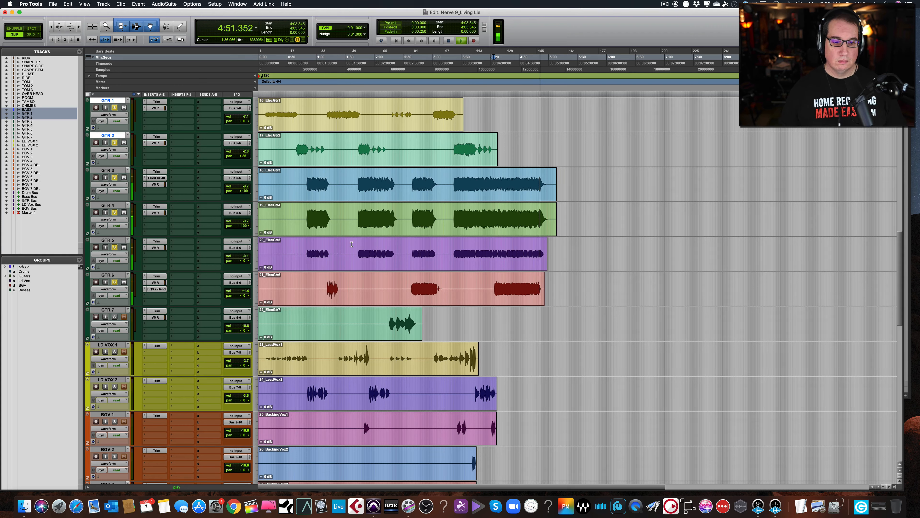
{"action": "key", "text": "space"}
{"action": "left_click", "coordinate": [392, 61]}
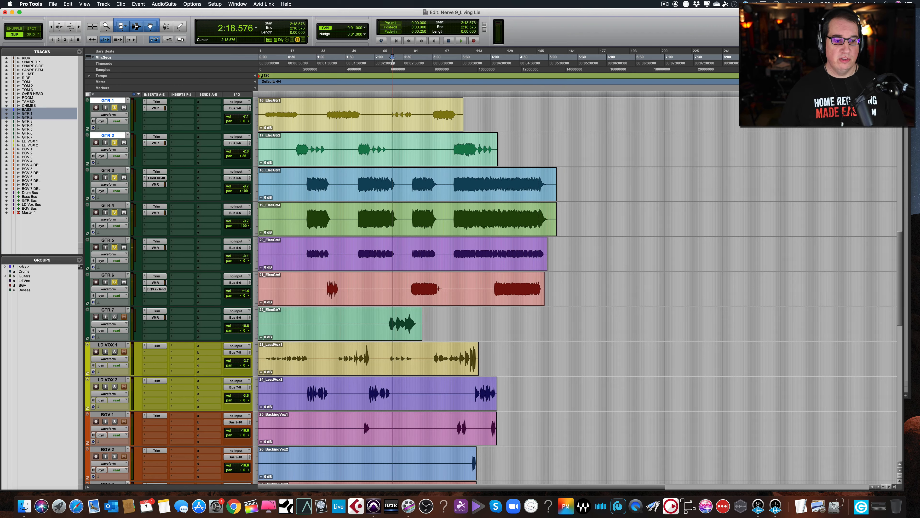
{"action": "key", "text": "space"}
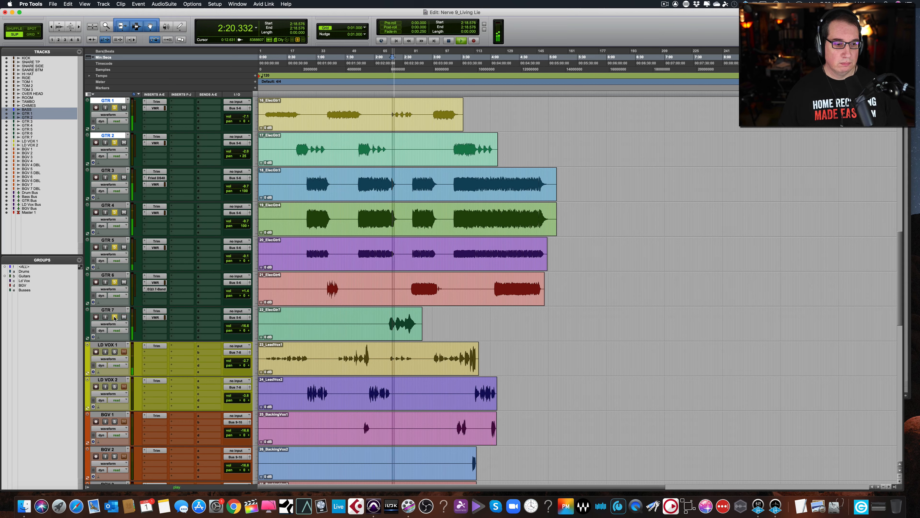
- Raise GTR 7's volume to about -7.3 dB during playback, and stop
{"action": "left_click", "coordinate": [234, 319]}
{"action": "left_click", "coordinate": [214, 318]}
{"action": "left_click", "coordinate": [214, 319]}
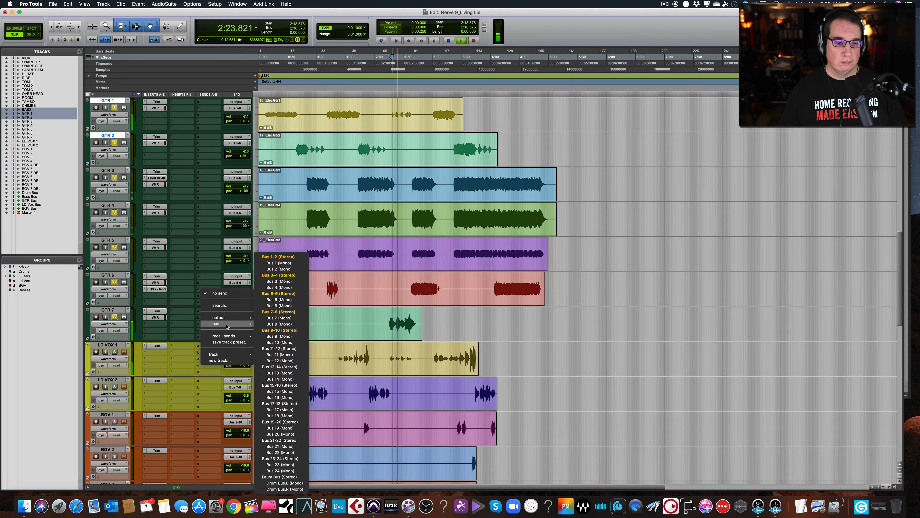
{"action": "left_click", "coordinate": [188, 317]}
{"action": "mouse_move", "coordinate": [226, 325]}
{"action": "left_mouse_down"}
{"action": "mouse_move", "coordinate": [227, 318]}
{"action": "mouse_move", "coordinate": [225, 334]}
{"action": "mouse_move", "coordinate": [226, 317]}
{"action": "mouse_move", "coordinate": [232, 327]}
{"action": "left_mouse_up"}
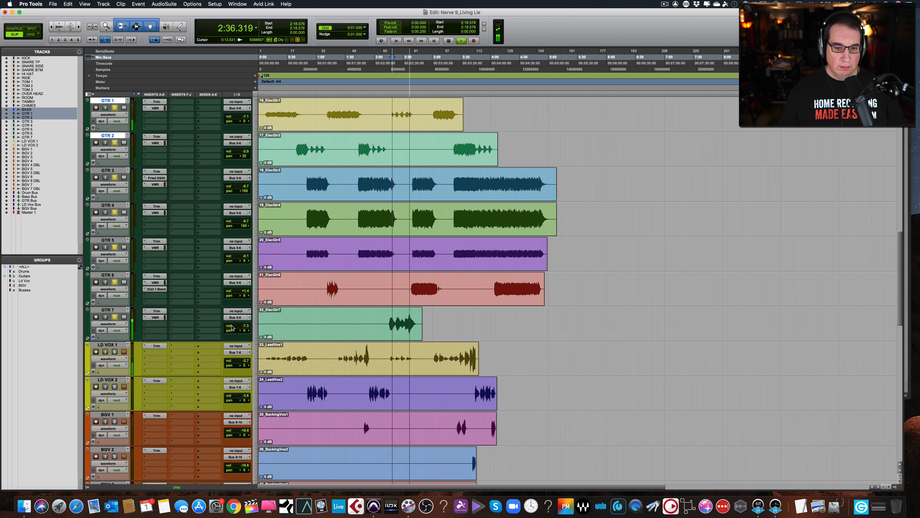
{"action": "key", "text": "space"}
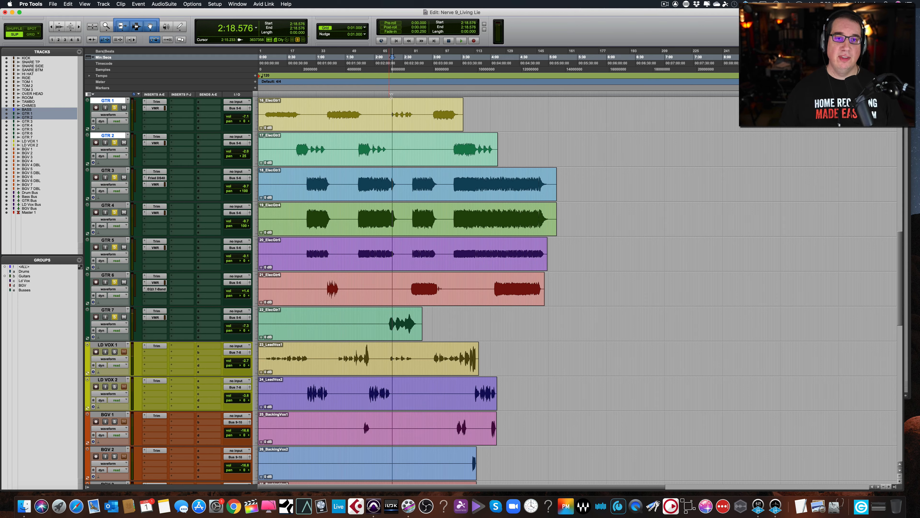
- Play from about 2:14 with the Mix window showing, and check GTR 7's Virtual Mix Rack before closing it
{"action": "left_click", "coordinate": [385, 64]}
{"action": "left_click", "coordinate": [388, 65]}
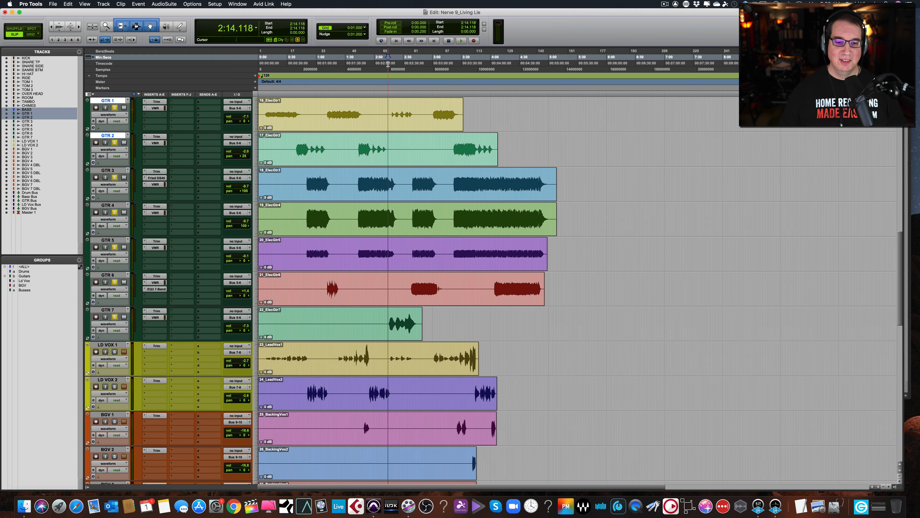
{"action": "key", "text": "space"}
{"action": "key", "text": "super+equal"}
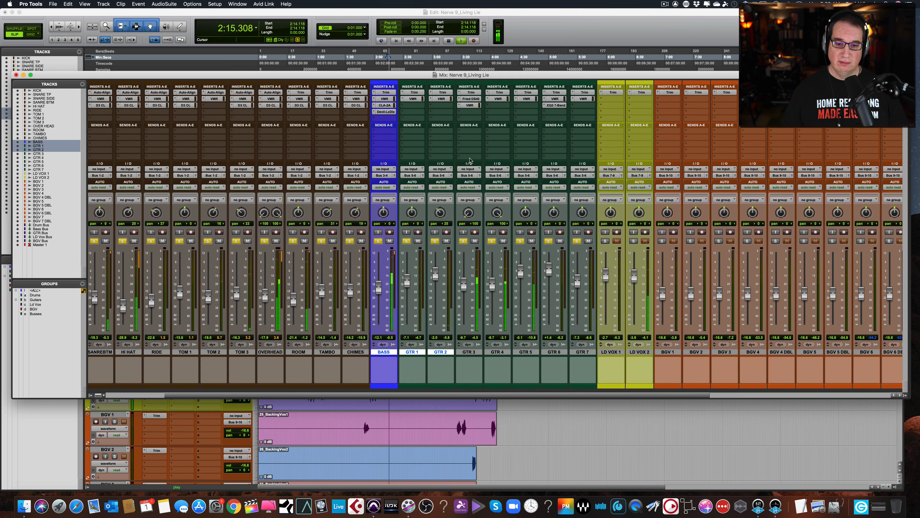
{"action": "left_click", "coordinate": [582, 99]}
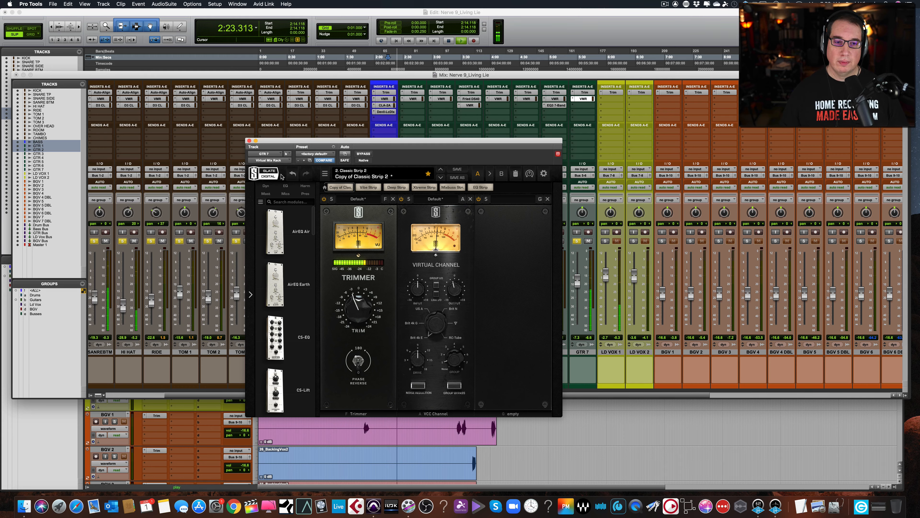
{"action": "left_click", "coordinate": [250, 141]}
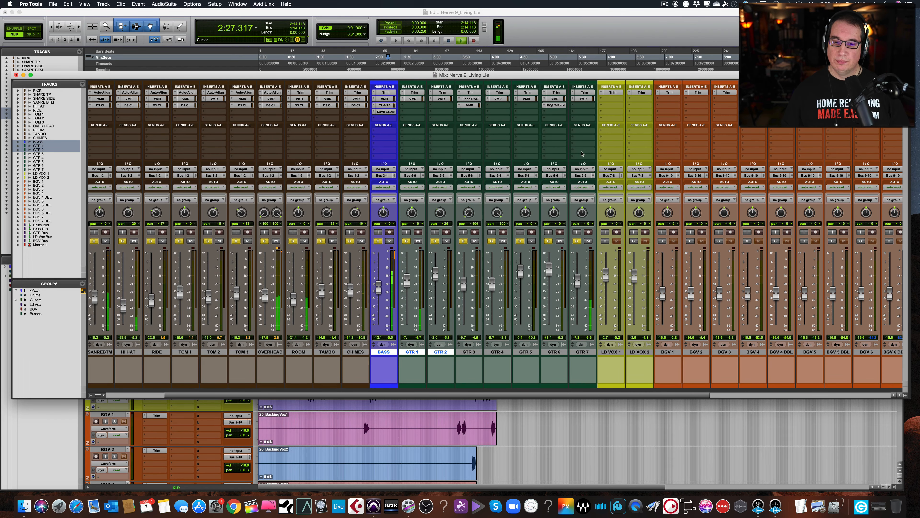
- Stop playback and insert the Waves CLA-3A (mono) compressor on GTR 7 after its Virtual Mix Rack, checking its HiFreq control
{"action": "key", "text": "space"}
{"action": "left_click", "coordinate": [581, 109]}
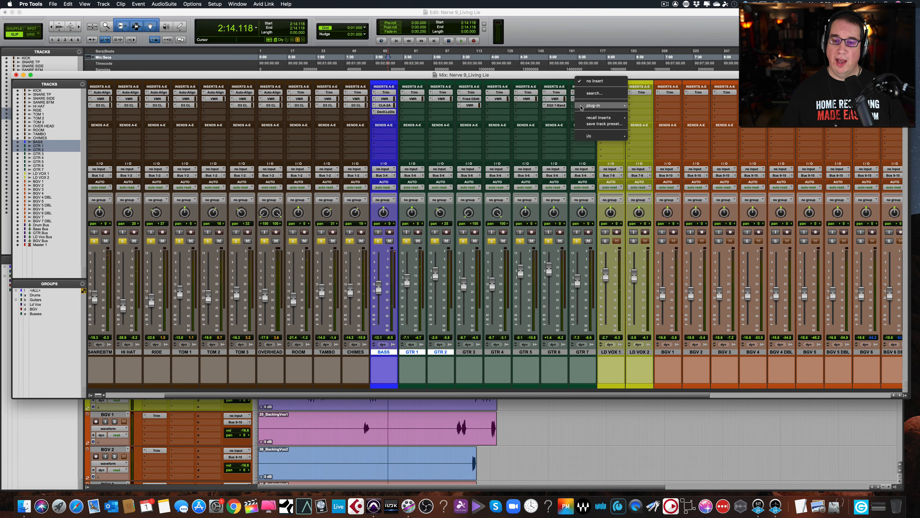
{"action": "mouse_move", "coordinate": [610, 106]}
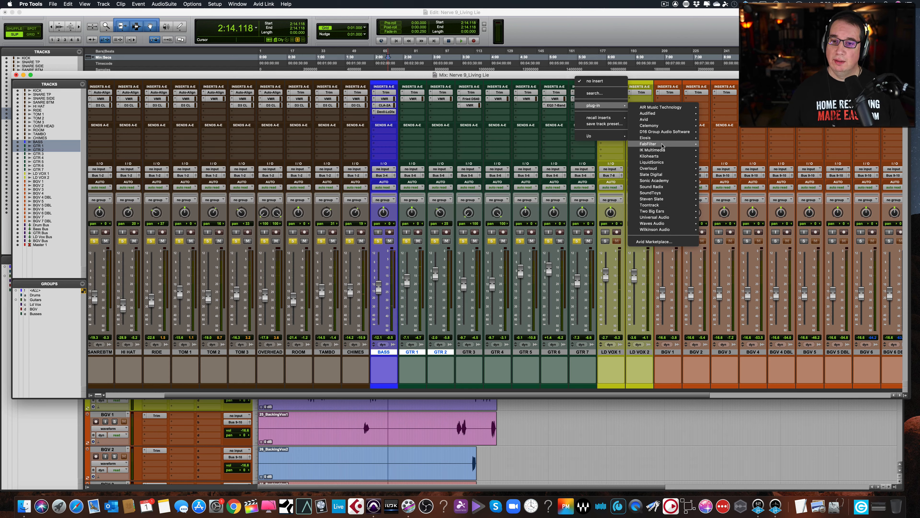
{"action": "mouse_move", "coordinate": [677, 224]}
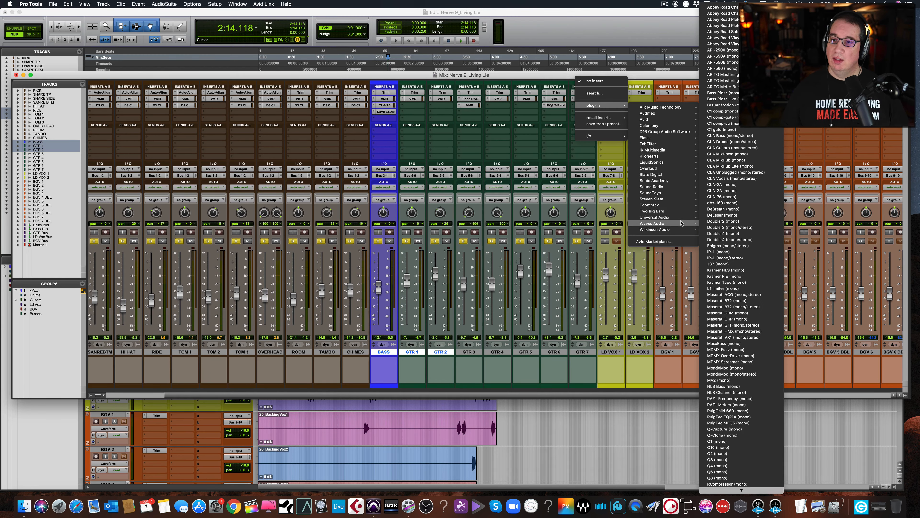
{"action": "left_click", "coordinate": [722, 192]}
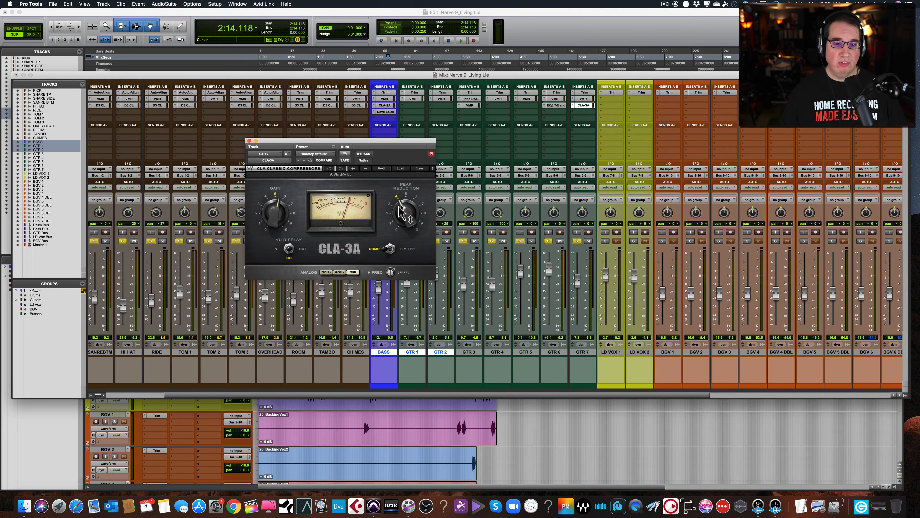
{"action": "left_click", "coordinate": [390, 271]}
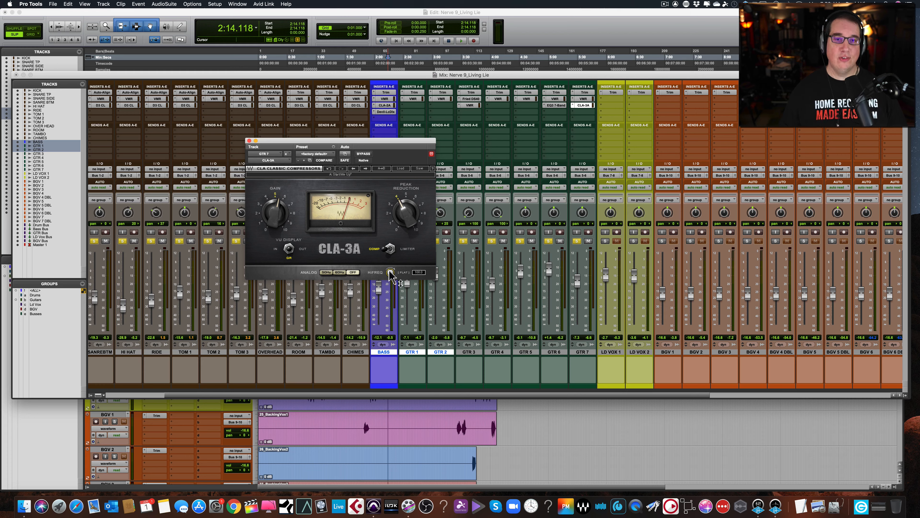
- Play the GTR 7 section and turn up the CLA-3A's peak reduction and gain
{"action": "key", "text": "space"}
{"action": "left_click_drag", "start_coordinate": [405, 214], "coordinate": [406, 202]}
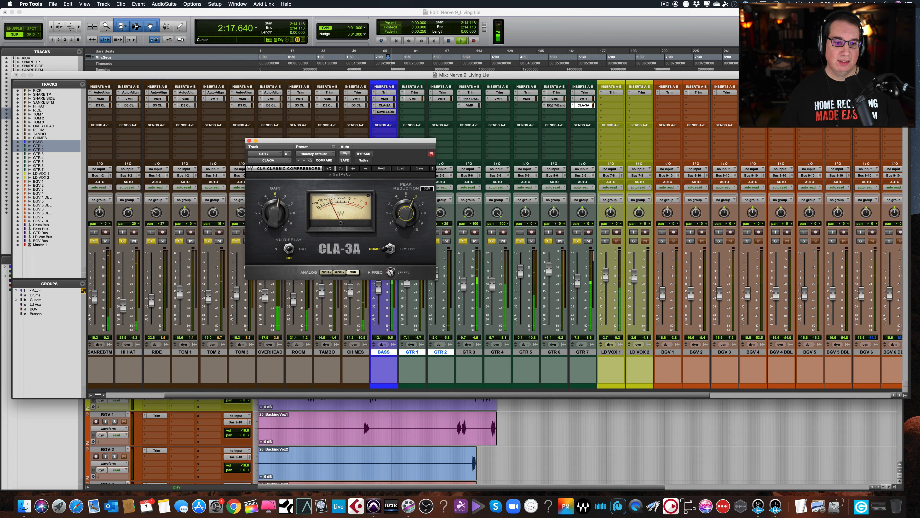
{"action": "left_click_drag", "start_coordinate": [276, 214], "coordinate": [275, 205]}
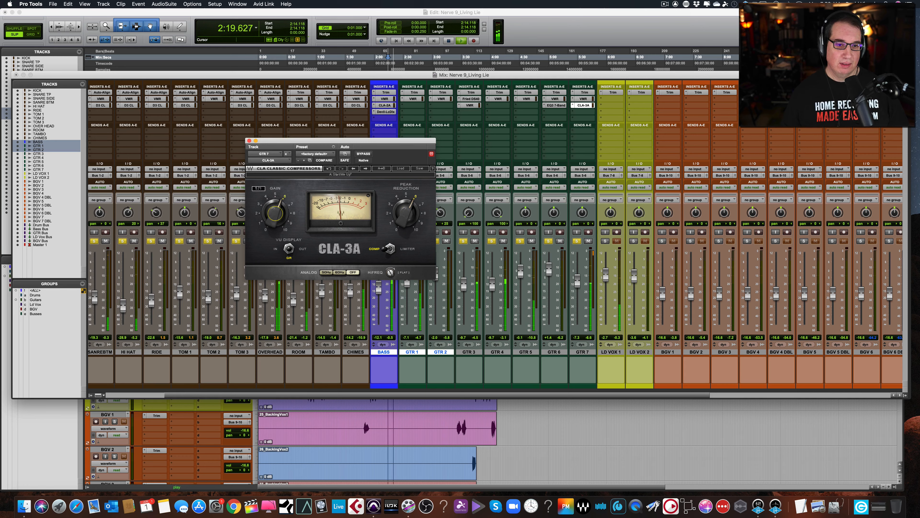
- Compare GTR 7 with the CLA-3A bypassed and active, close the compressor, and fine-tune GTR 7's volume around -7.3 dB
{"action": "left_click", "coordinate": [364, 153]}
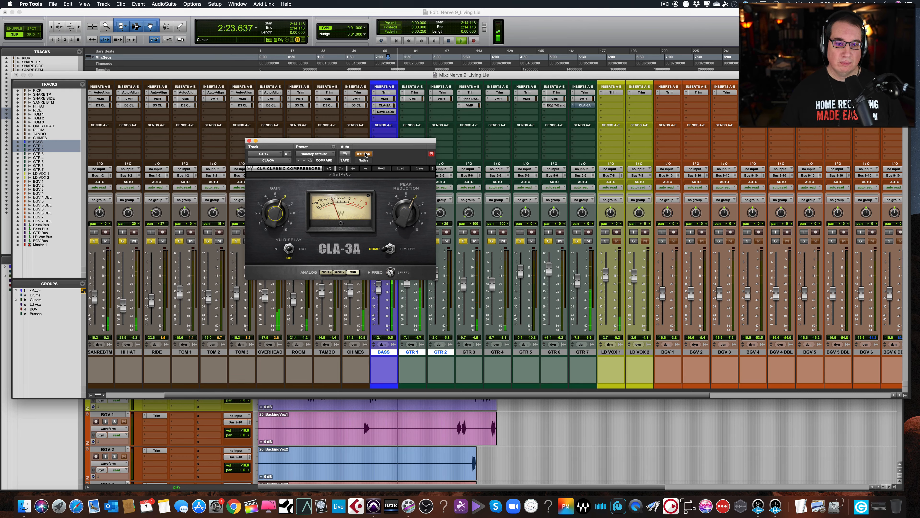
{"action": "left_click", "coordinate": [364, 153]}
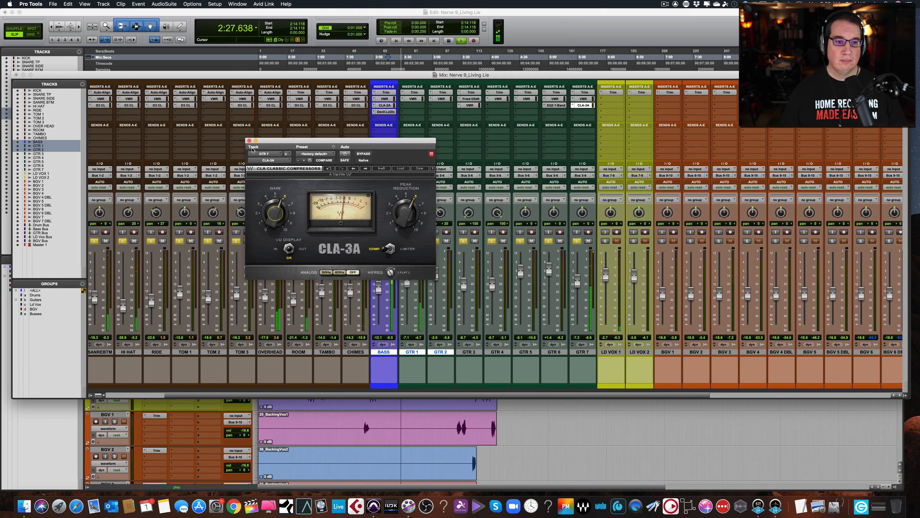
{"action": "left_click", "coordinate": [249, 141]}
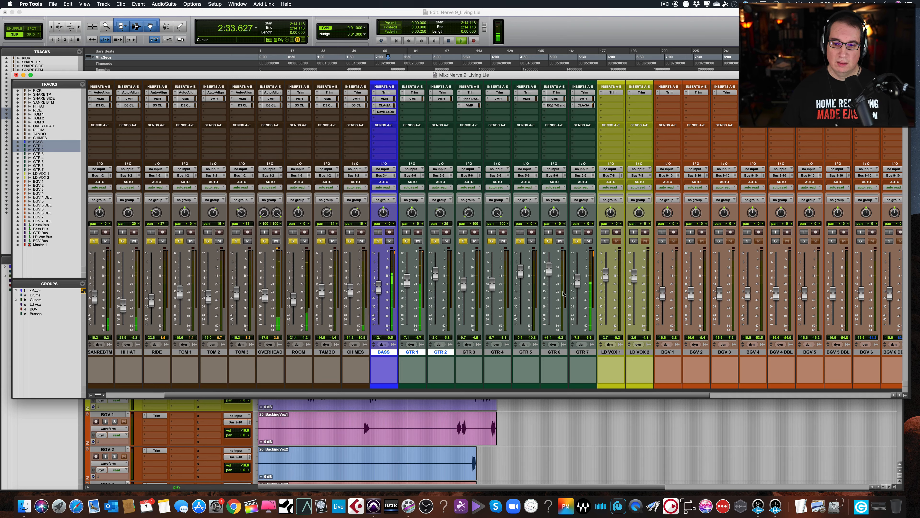
{"action": "left_click_drag", "start_coordinate": [578, 283], "coordinate": [578, 285]}
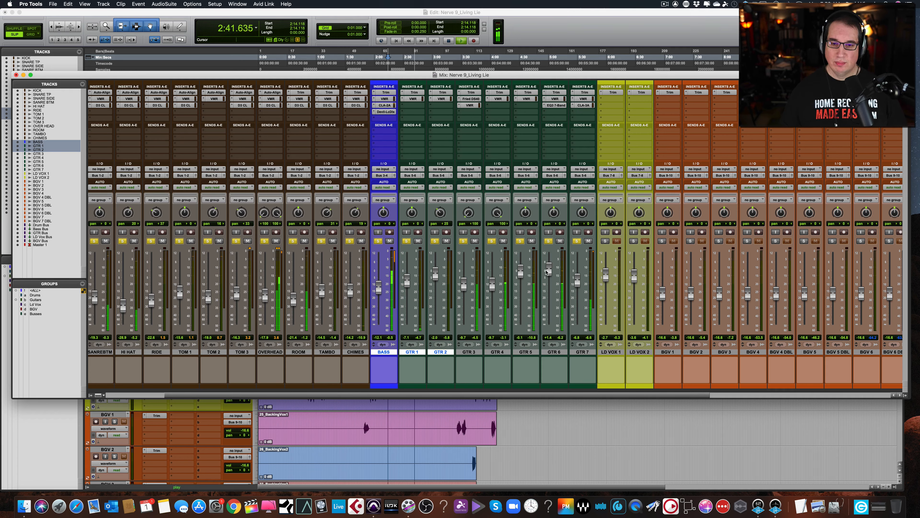
- Fine-tune GTR 6's volume to +1.1 dB, and stop playback with the bus and master tracks in view
{"action": "left_click_drag", "start_coordinate": [548, 270], "coordinate": [549, 269]}
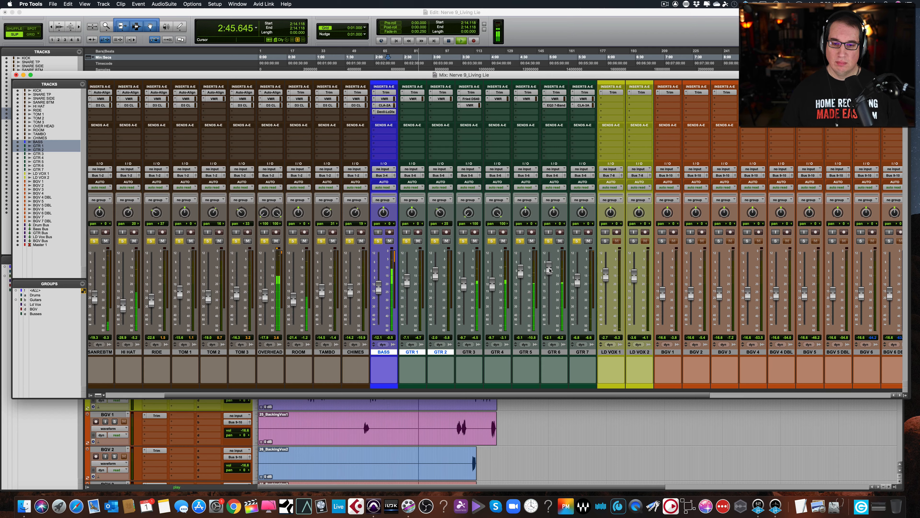
{"action": "left_click_drag", "start_coordinate": [549, 269], "coordinate": [550, 270]}
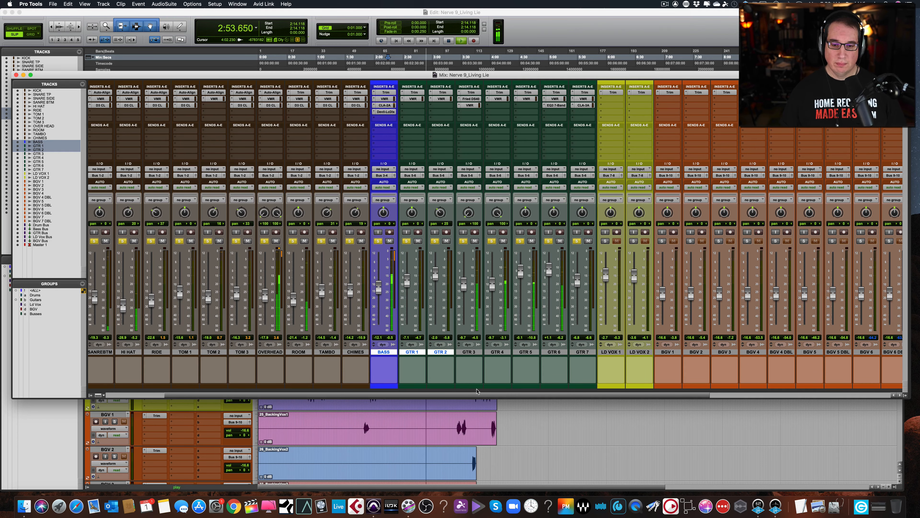
{"action": "left_click_drag", "start_coordinate": [482, 396], "coordinate": [761, 394]}
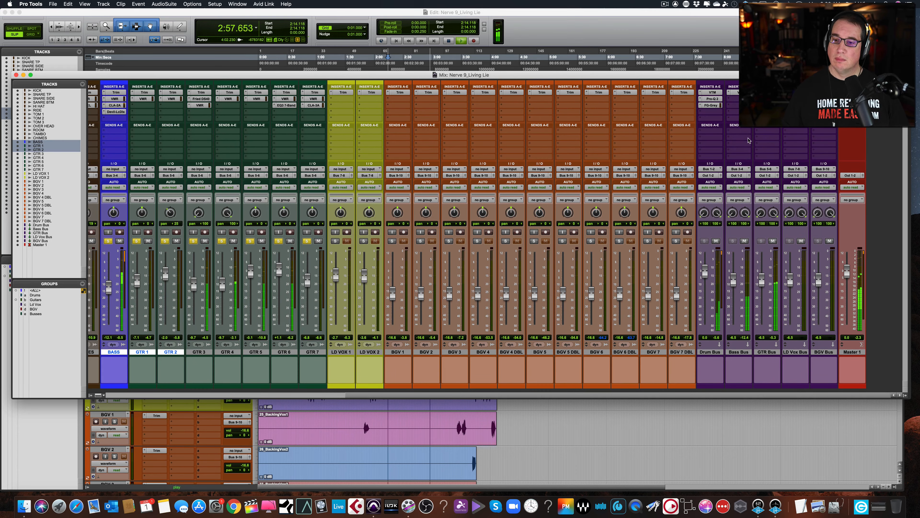
{"action": "key", "text": "space"}
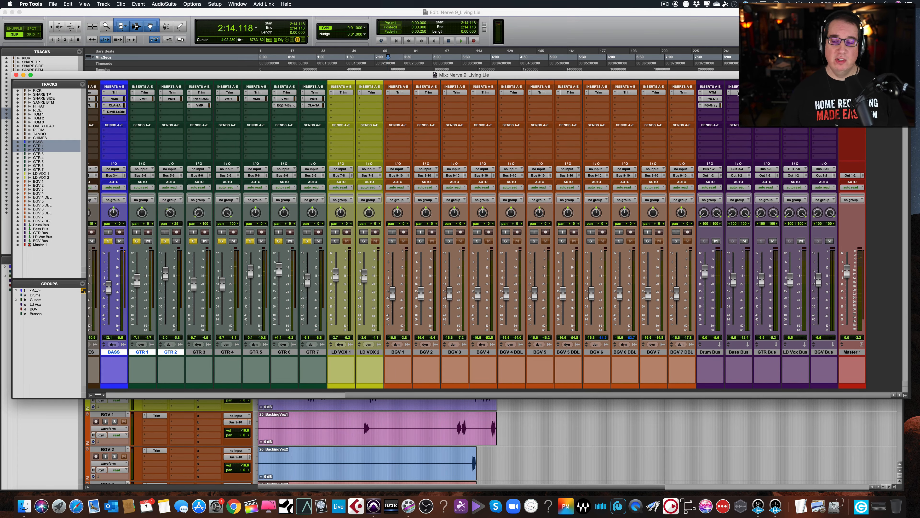
- Open the Bass Bus's Virtual Tape Machines and raise its input while lowering its output during playback from about 2:14
{"action": "left_click", "coordinate": [736, 93]}
{"action": "key", "text": "space"}
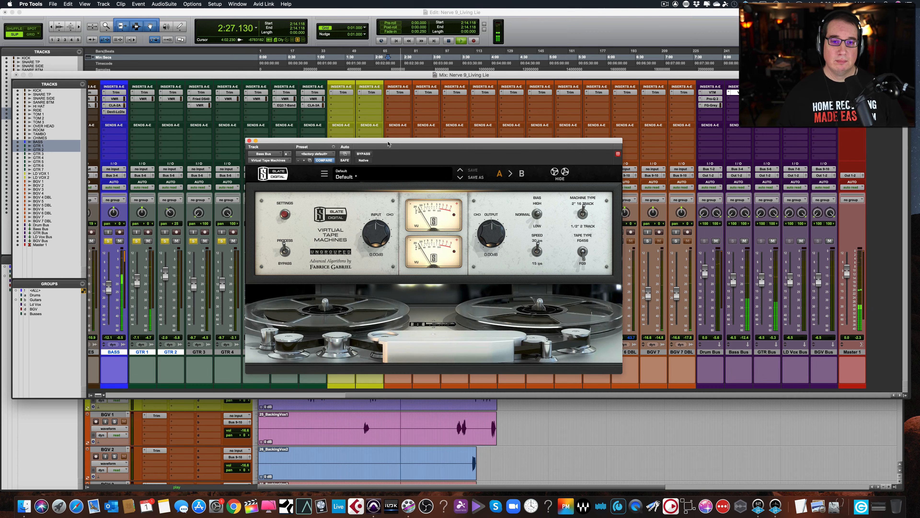
{"action": "left_click_drag", "start_coordinate": [388, 142], "coordinate": [380, 139]}
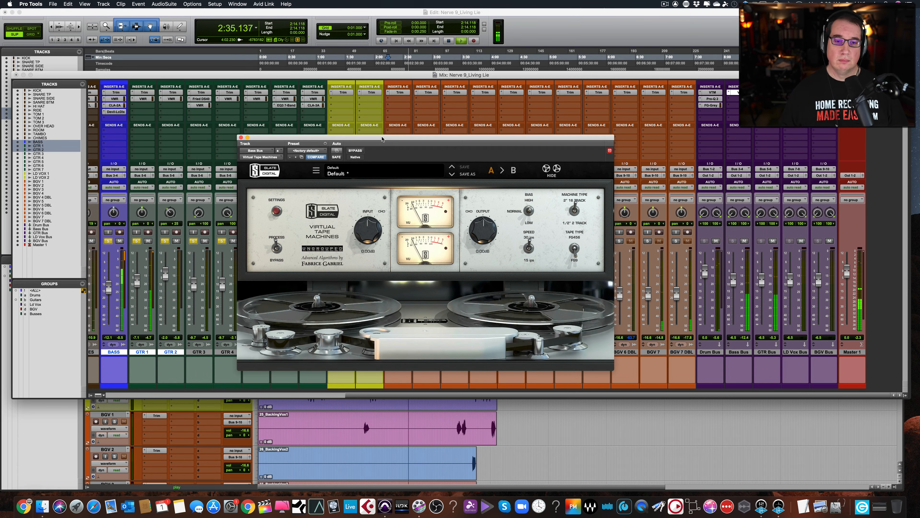
{"action": "left_click_drag", "start_coordinate": [382, 138], "coordinate": [379, 137]}
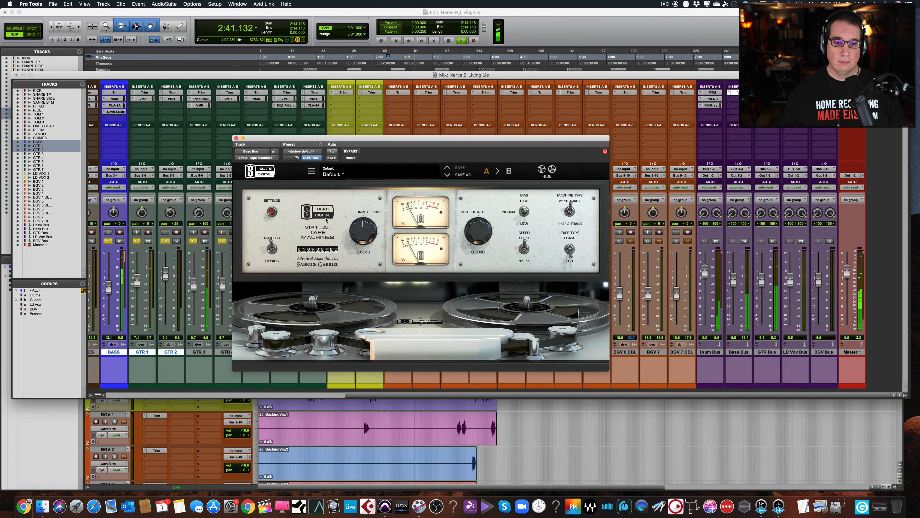
{"action": "left_click_drag", "start_coordinate": [363, 229], "coordinate": [469, 221]}
{"action": "left_click", "coordinate": [463, 212]}
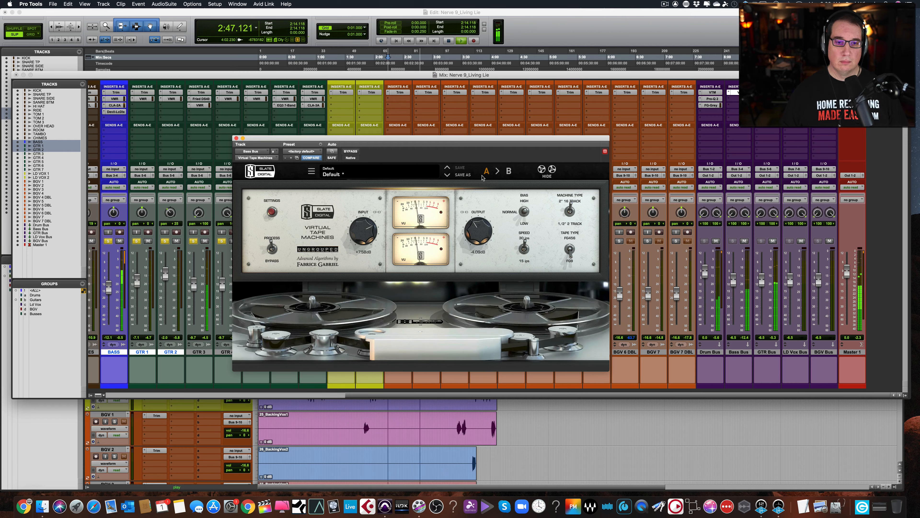
- Raise the input on the GTR Bus's Virtual Tape Machines to about +2.9 dB, close the plug-in and stop playback
{"action": "left_click", "coordinate": [769, 93]}
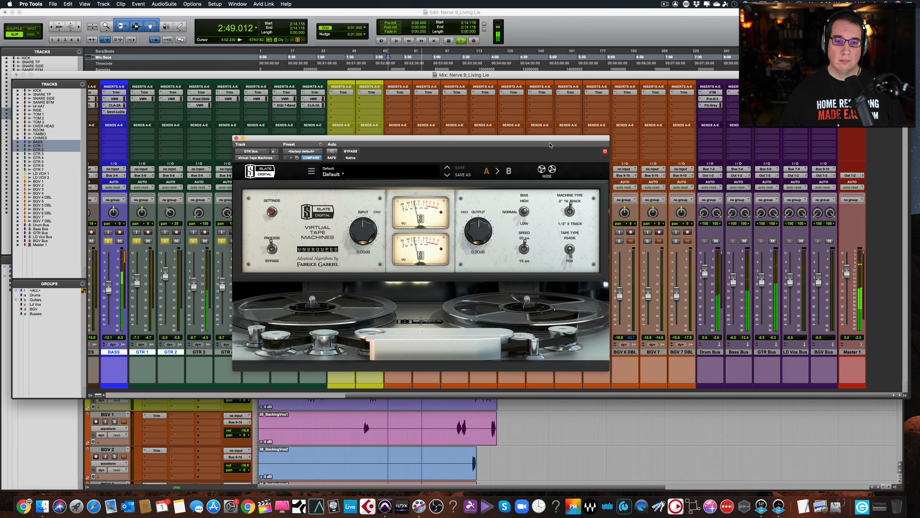
{"action": "left_click_drag", "start_coordinate": [369, 229], "coordinate": [369, 225]}
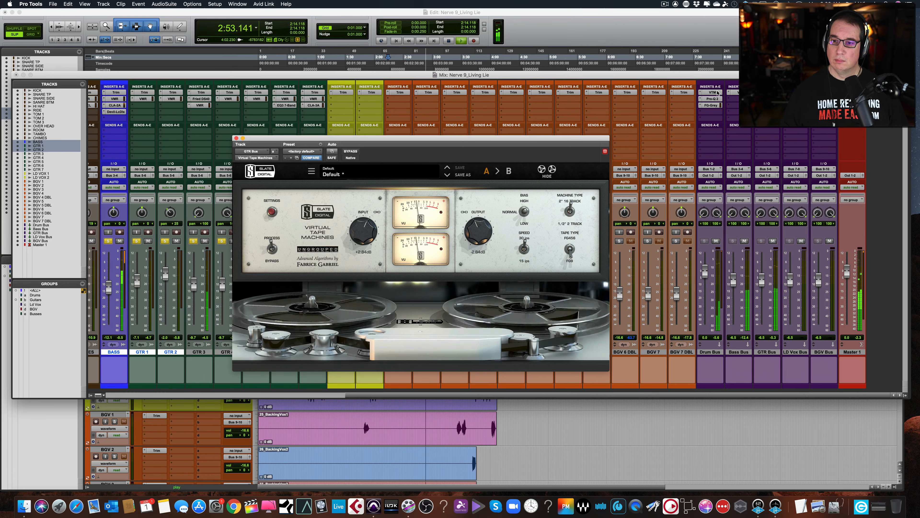
{"action": "left_click", "coordinate": [236, 138]}
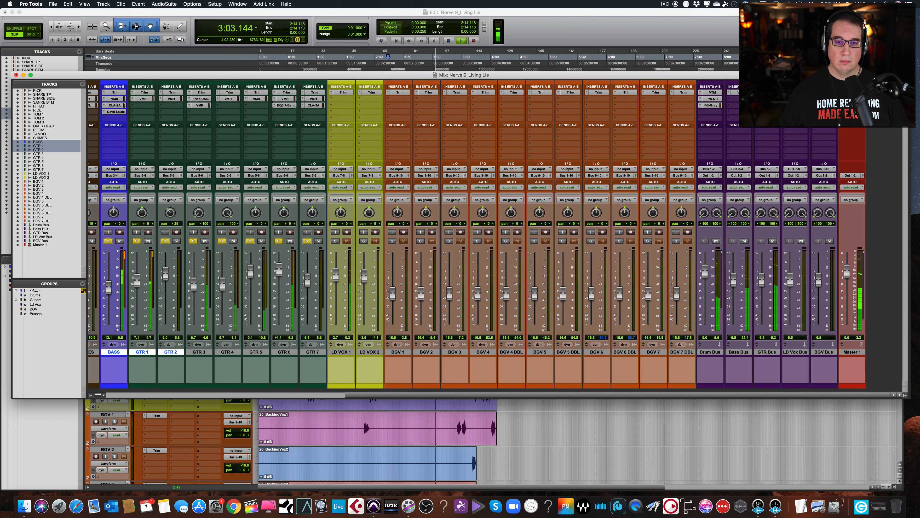
{"action": "key", "text": "space"}
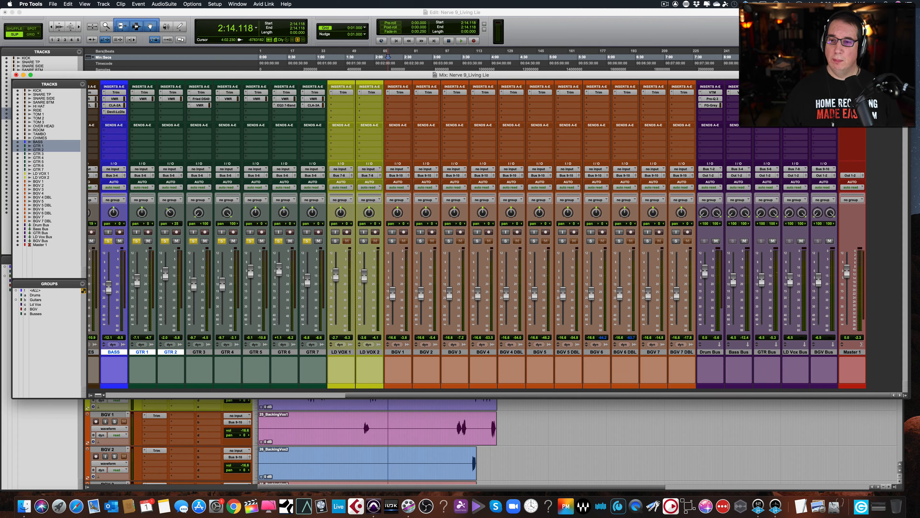
- Insert Slate Digital's Virtual Mix Rack (stereo) on the GTR Bus and remove its Virtual Channel module
{"action": "mouse_move", "coordinate": [786, 117]}
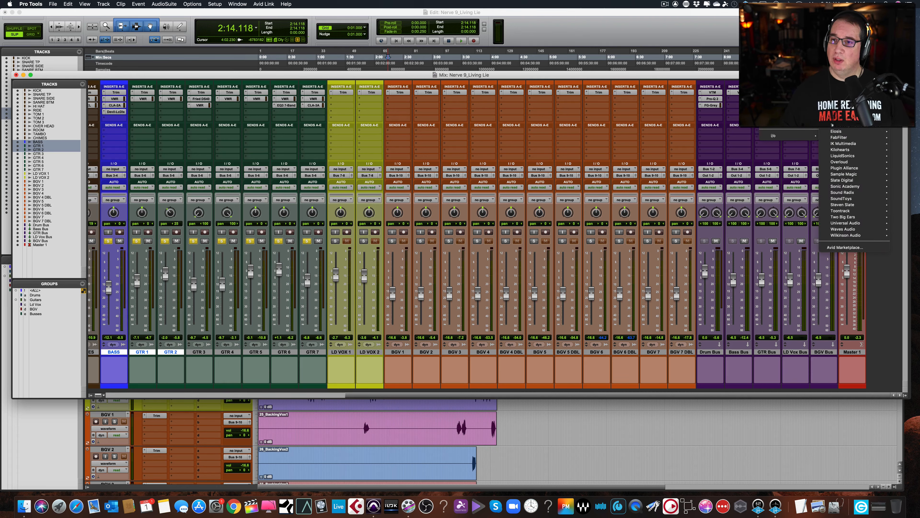
{"action": "mouse_move", "coordinate": [852, 229]}
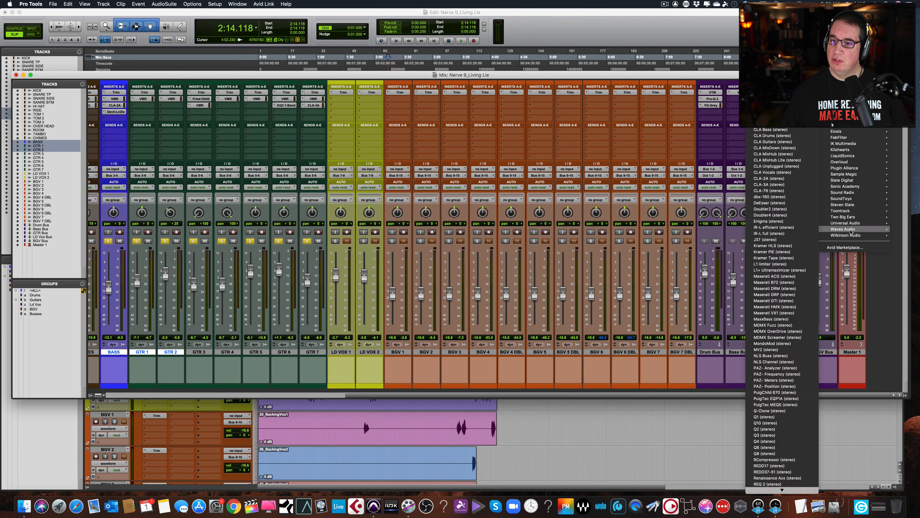
{"action": "mouse_move", "coordinate": [849, 205]}
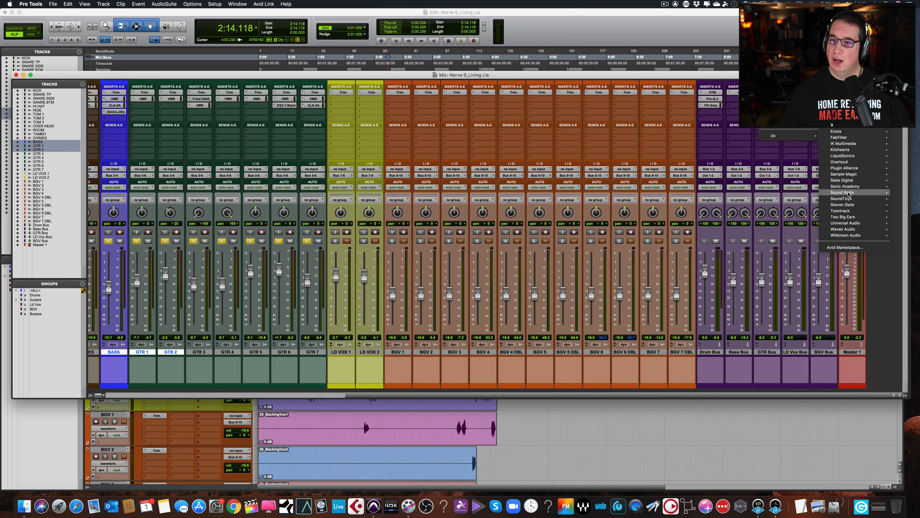
{"action": "mouse_move", "coordinate": [852, 181]}
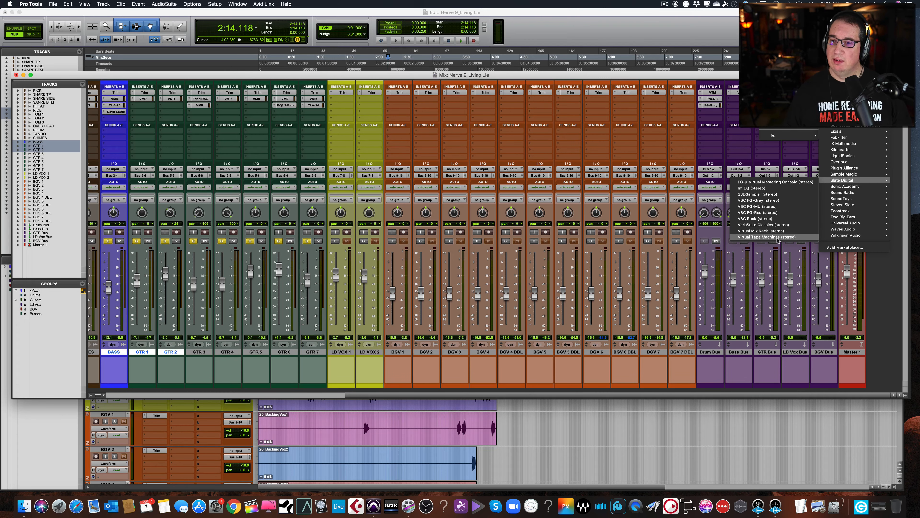
{"action": "left_click", "coordinate": [767, 233]}
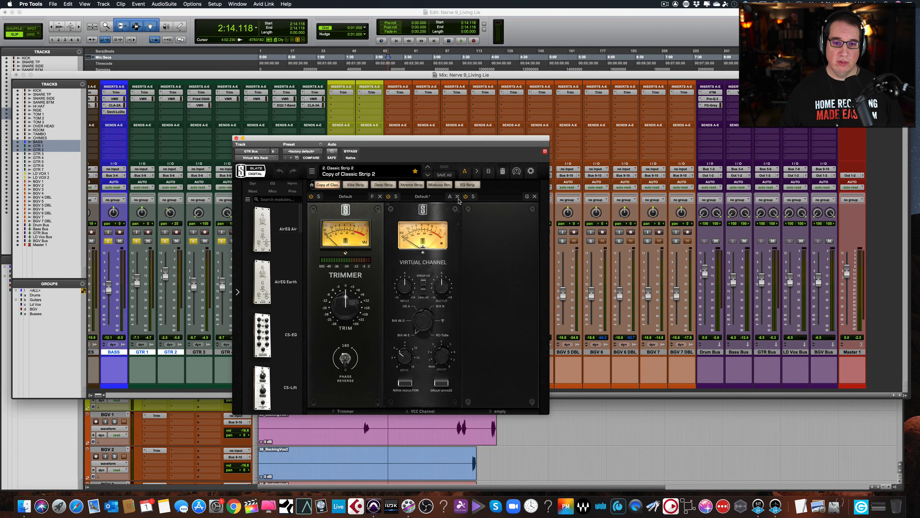
{"action": "left_click", "coordinate": [457, 196]}
- Add the CS-Lift module to the empty slot after the Trimmer in the GTR Bus's Virtual Mix Rack
{"action": "left_click_drag", "start_coordinate": [422, 145], "coordinate": [419, 113]}
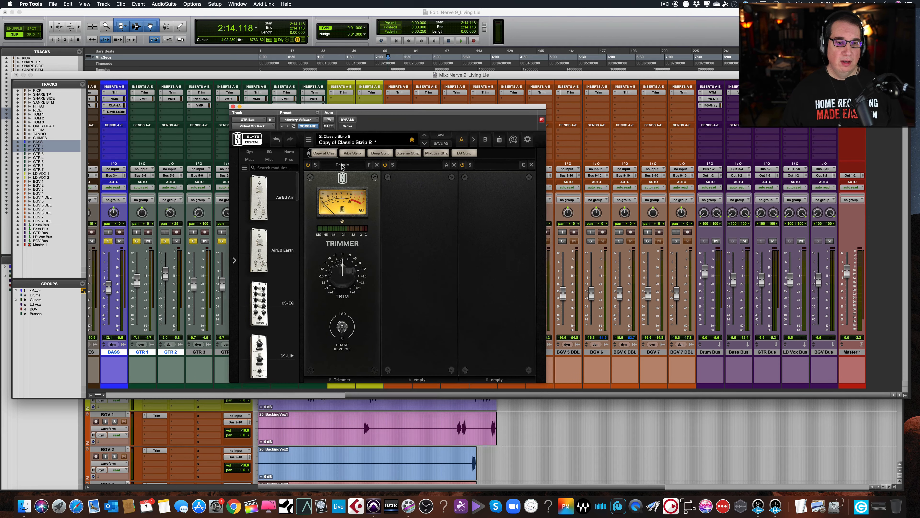
{"action": "left_click_drag", "start_coordinate": [298, 193], "coordinate": [295, 205]}
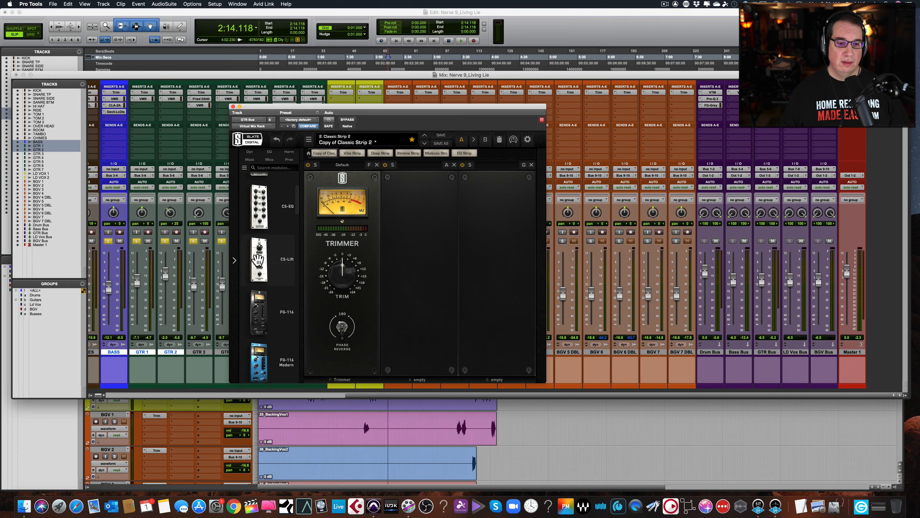
{"action": "left_click_drag", "start_coordinate": [259, 261], "coordinate": [414, 250]}
- Play from about 2:14 and dial in the High Lift amount on the GTR Bus's CS-Lift by ear
{"action": "key", "text": "space"}
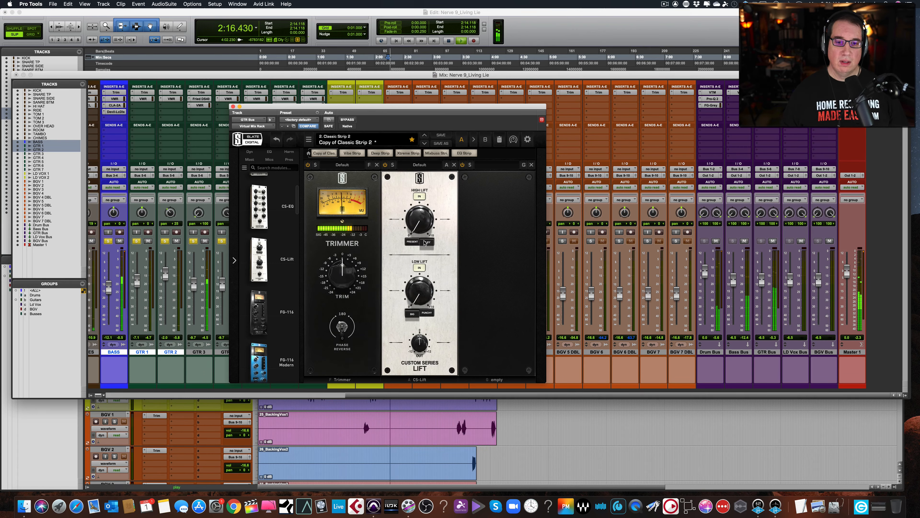
{"action": "left_click_drag", "start_coordinate": [420, 229], "coordinate": [416, 199]}
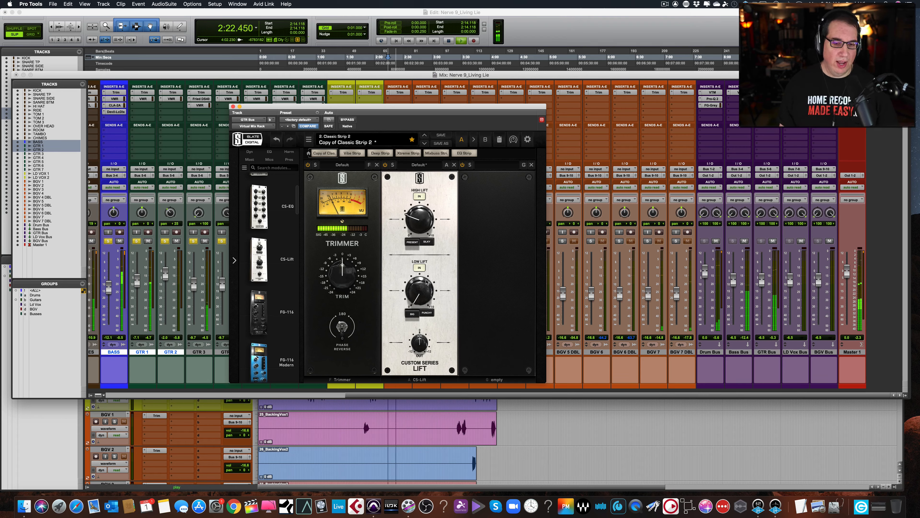
{"action": "mouse_move", "coordinate": [404, 224]}
{"action": "left_mouse_down"}
{"action": "mouse_move", "coordinate": [406, 192]}
{"action": "mouse_move", "coordinate": [403, 209]}
{"action": "left_mouse_up"}
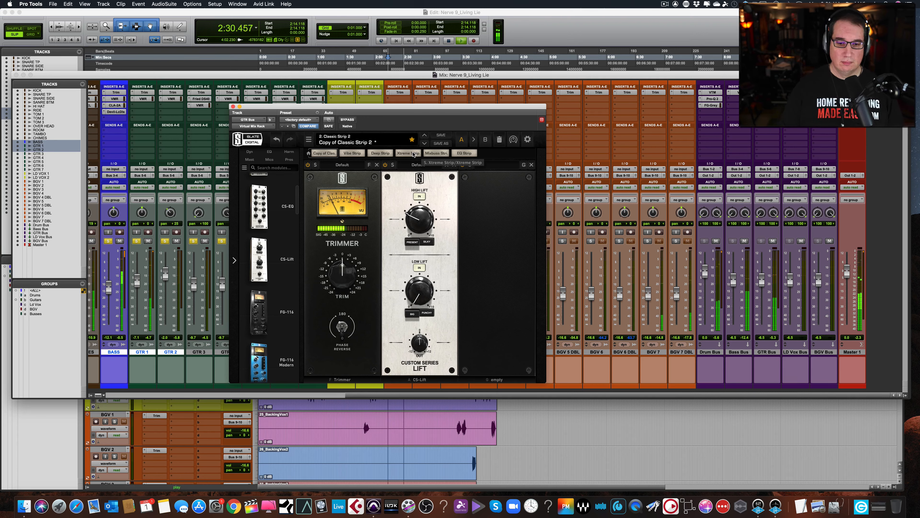
{"action": "left_click_drag", "start_coordinate": [371, 108], "coordinate": [370, 104]}
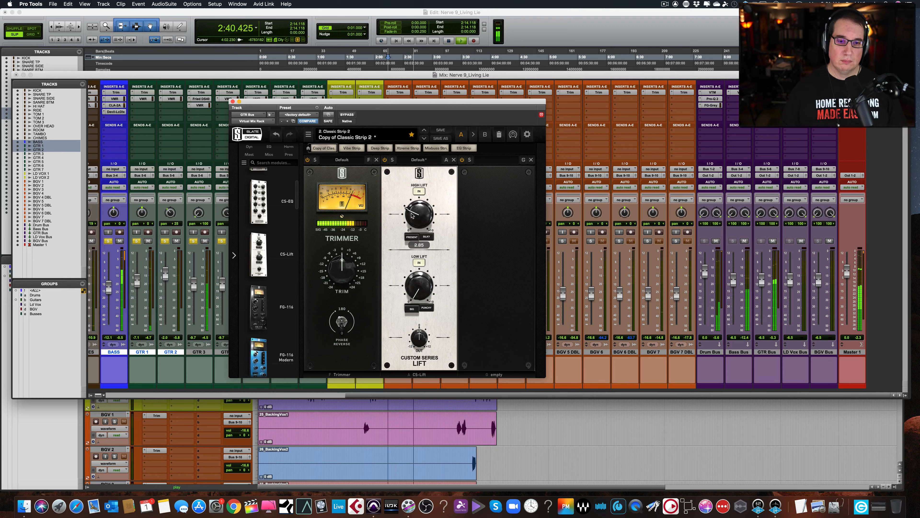
{"action": "mouse_move", "coordinate": [412, 213]}
{"action": "left_mouse_down"}
{"action": "mouse_move", "coordinate": [412, 184]}
{"action": "mouse_move", "coordinate": [413, 221]}
{"action": "mouse_move", "coordinate": [400, 211]}
{"action": "left_mouse_up"}
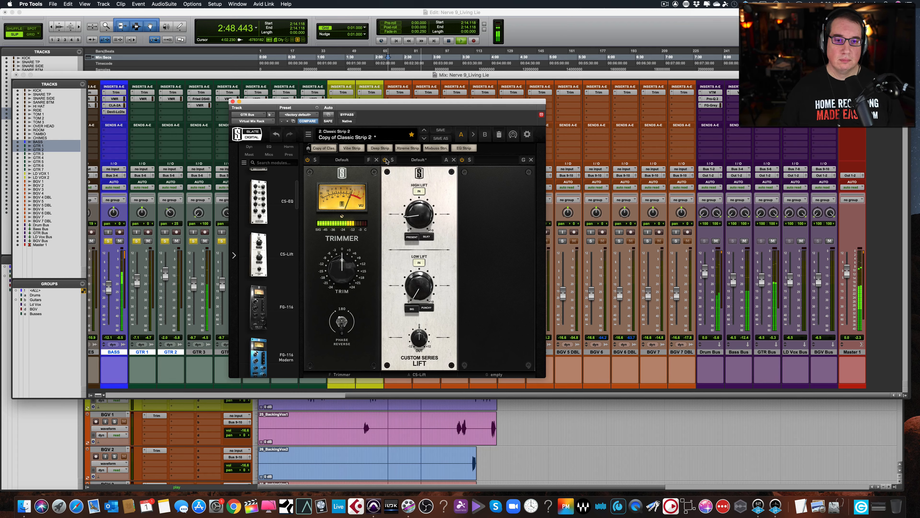
{"action": "left_click_drag", "start_coordinate": [415, 218], "coordinate": [415, 222]}
- Fine-tune the CS-Lift's output level on the GTR Bus and close the Virtual Mix Rack
{"action": "mouse_move", "coordinate": [419, 337]}
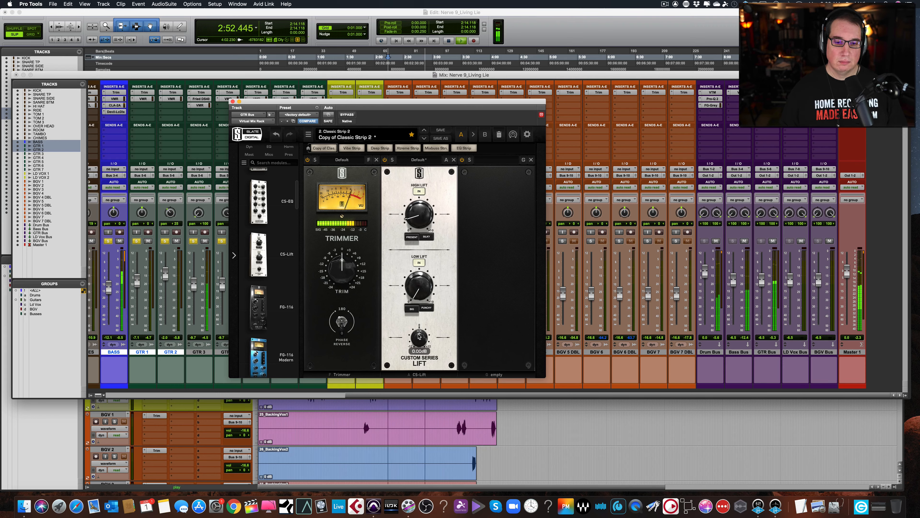
{"action": "left_click_drag", "start_coordinate": [419, 336], "coordinate": [419, 338]}
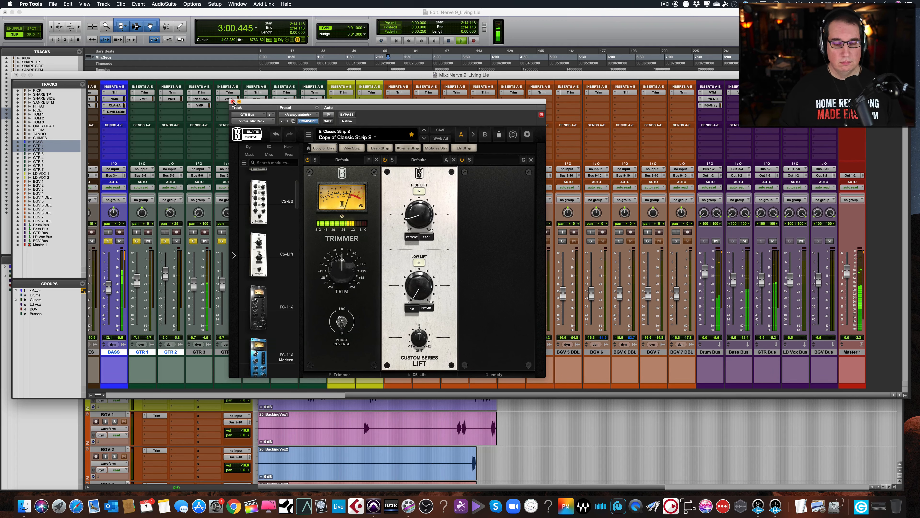
{"action": "left_click", "coordinate": [233, 101]}
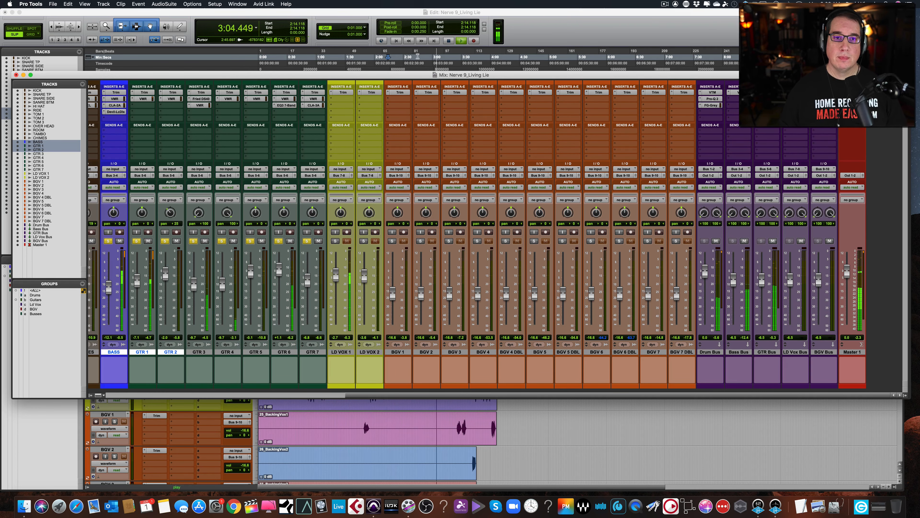
- Play from about 2:34 and, in the Mix window, set GTR 5's volume to +1.1 dB and GTR 3's to -8.4 dB
{"action": "left_click", "coordinate": [409, 54]}
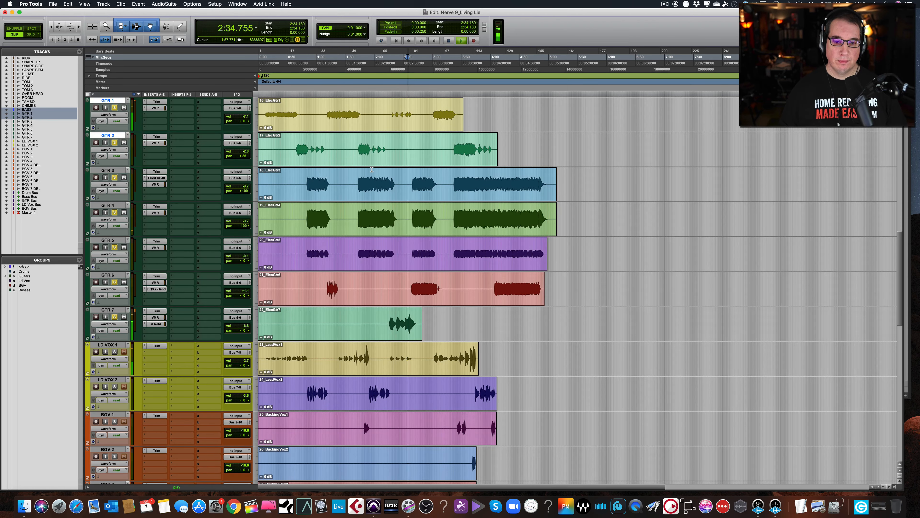
{"action": "key", "text": "super+equal"}
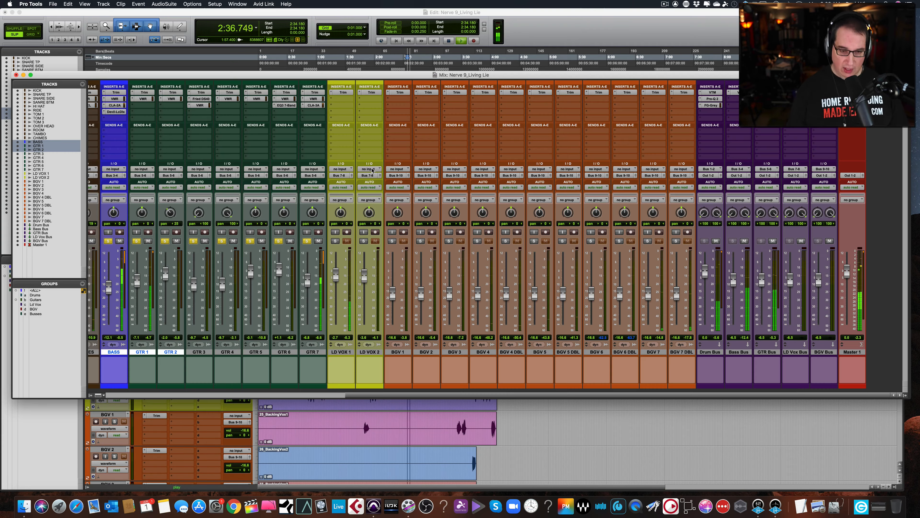
{"action": "scroll", "coordinate": [328, 297], "scroll_direction": "left", "scroll_amount": 3}
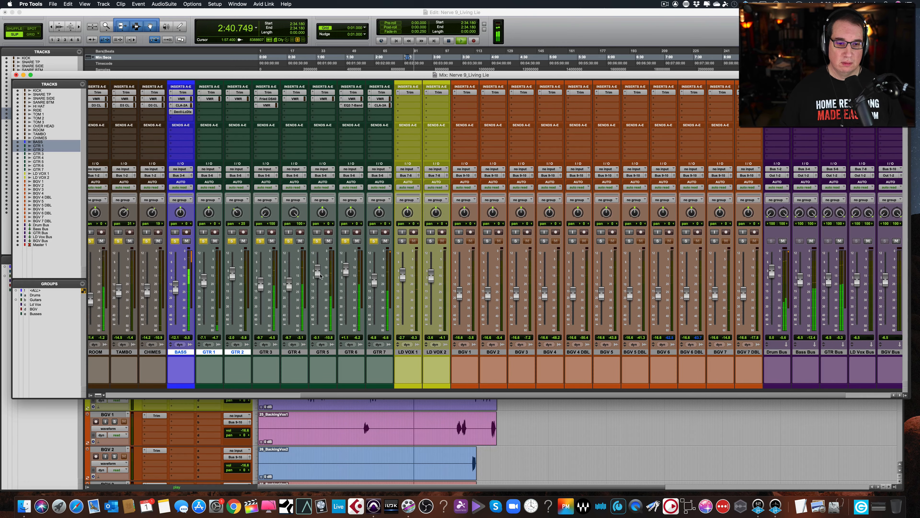
{"action": "left_click_drag", "start_coordinate": [320, 276], "coordinate": [261, 283]}
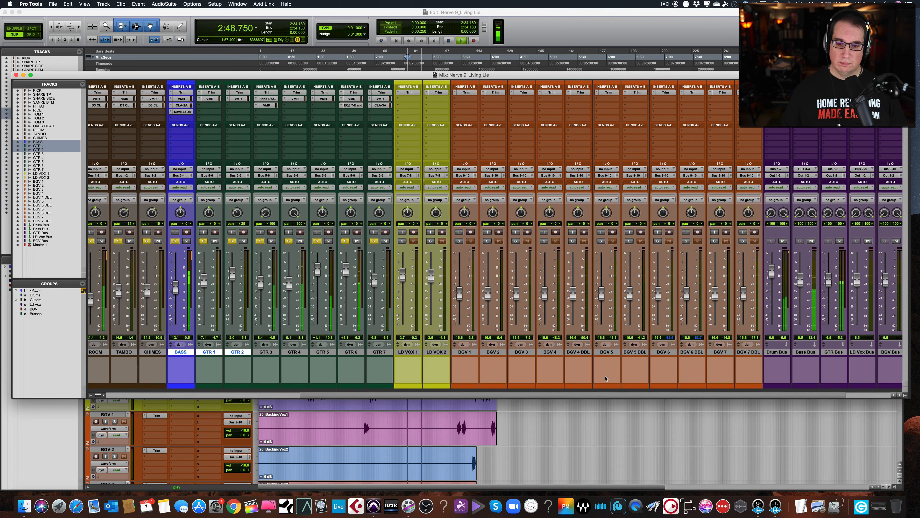
- Set the threshold of the FG-MU compressor on Master 1 to -21.5 during playback and compare the mix with its power off and on
{"action": "left_click_drag", "start_coordinate": [760, 395], "coordinate": [891, 394]}
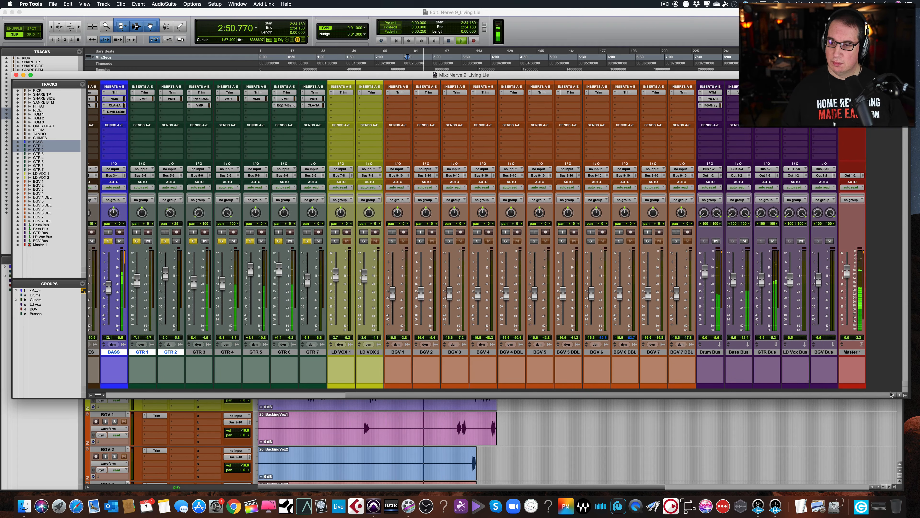
{"action": "left_click", "coordinate": [854, 92]}
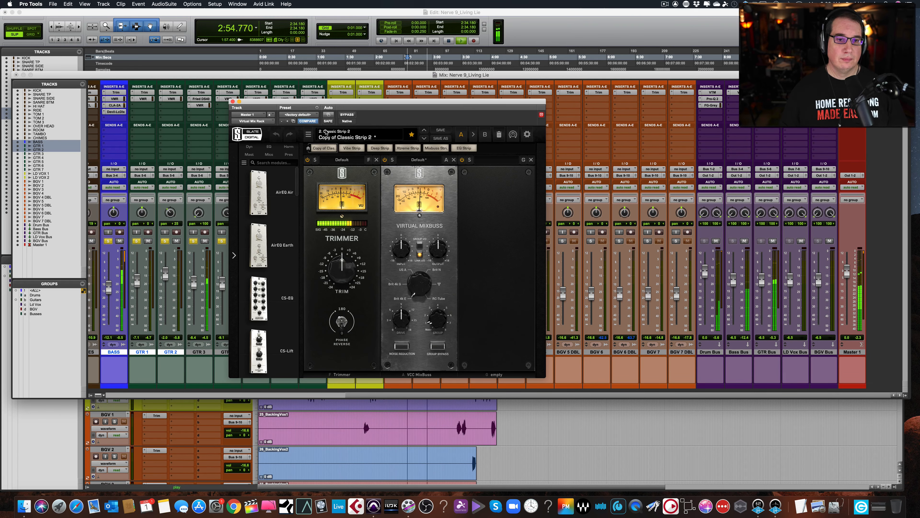
{"action": "left_click", "coordinate": [854, 99]}
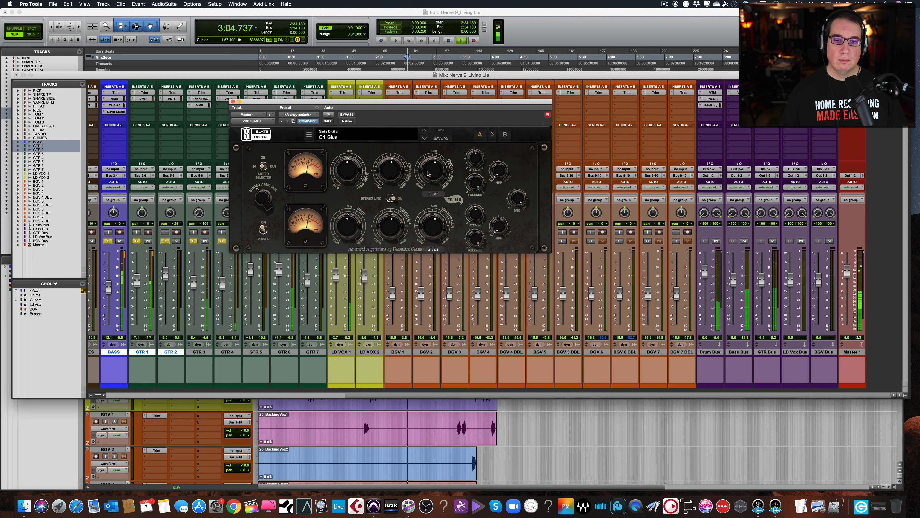
{"action": "left_click_drag", "start_coordinate": [427, 175], "coordinate": [428, 176]}
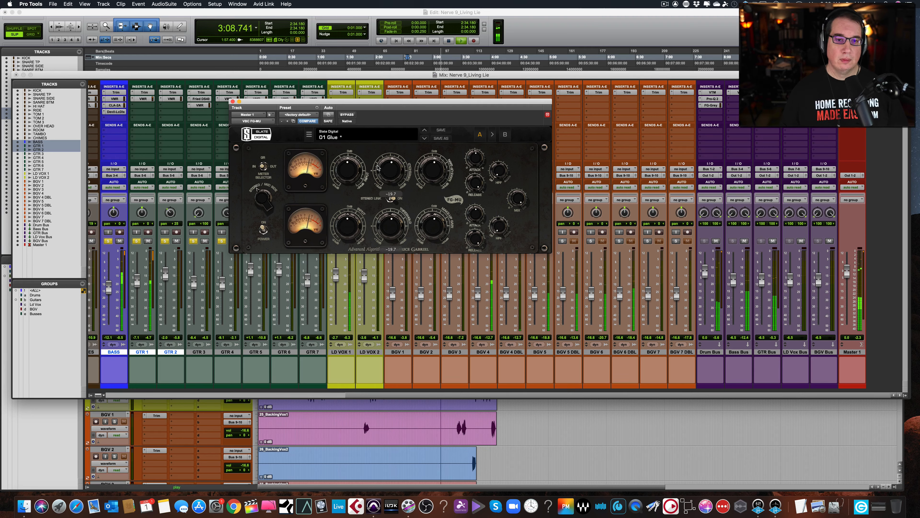
{"action": "left_click_drag", "start_coordinate": [379, 163], "coordinate": [379, 156]}
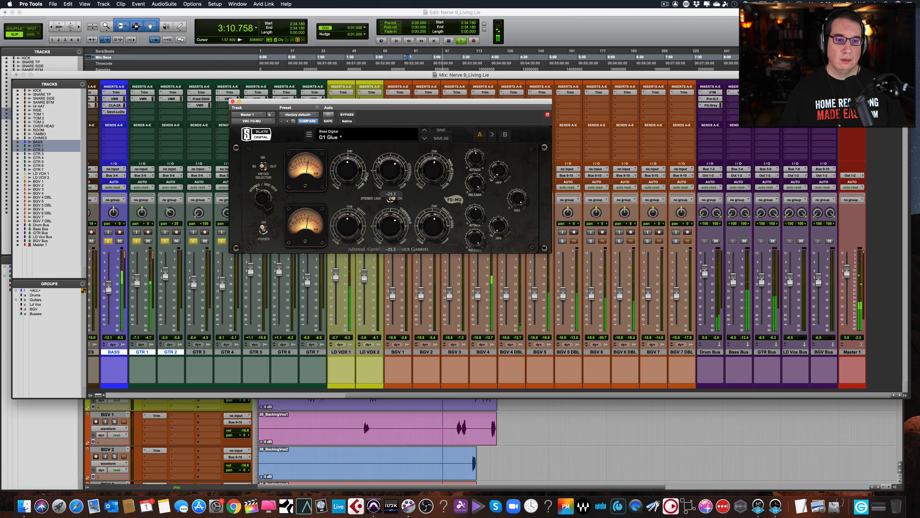
{"action": "left_click", "coordinate": [263, 229]}
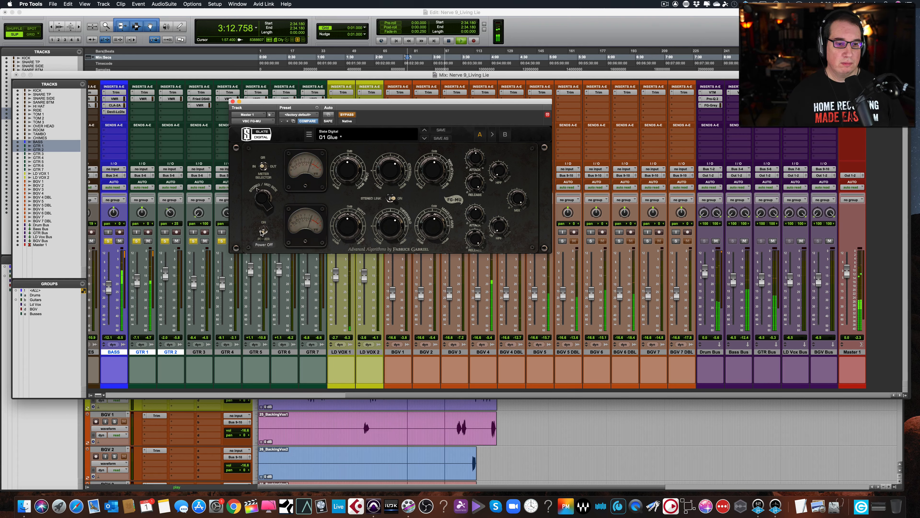
{"action": "left_click", "coordinate": [263, 229]}
{"action": "key", "text": "space"}
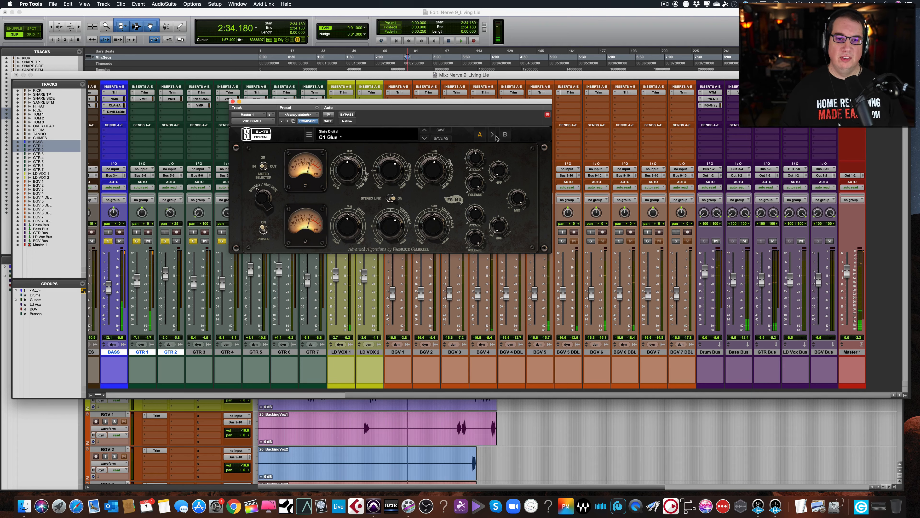
- Play from about 2:34, compare the mix with Master 1's Virtual Tape Machines bypassed and active, and close the plug-in
{"action": "key", "text": "space"}
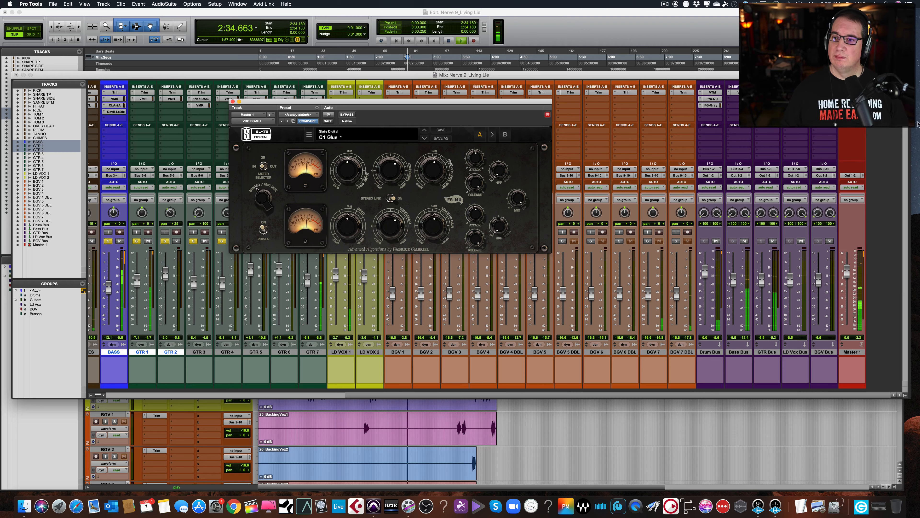
{"action": "left_click", "coordinate": [854, 106]}
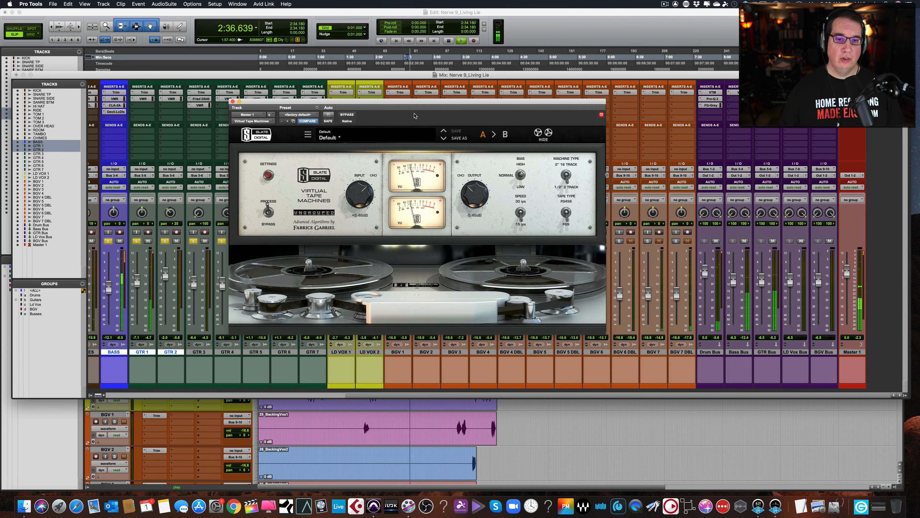
{"action": "left_click_drag", "start_coordinate": [397, 104], "coordinate": [385, 102]}
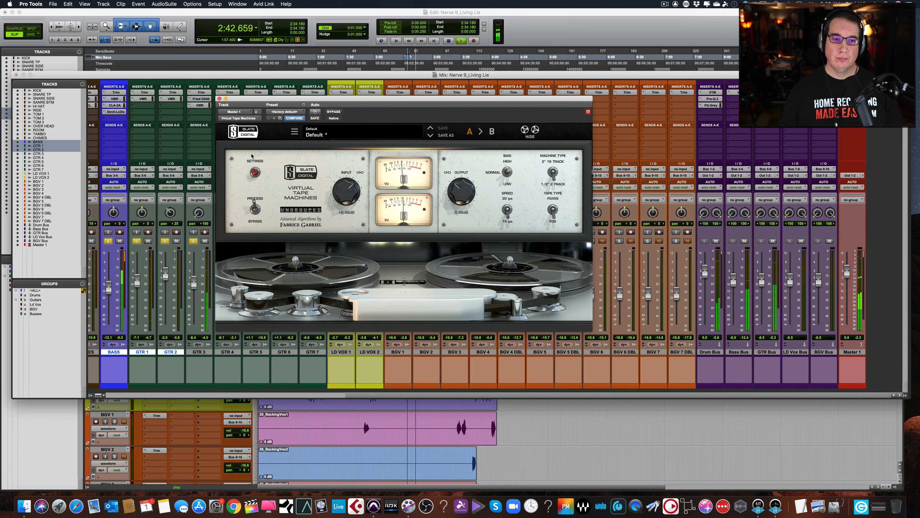
{"action": "left_click", "coordinate": [334, 112]}
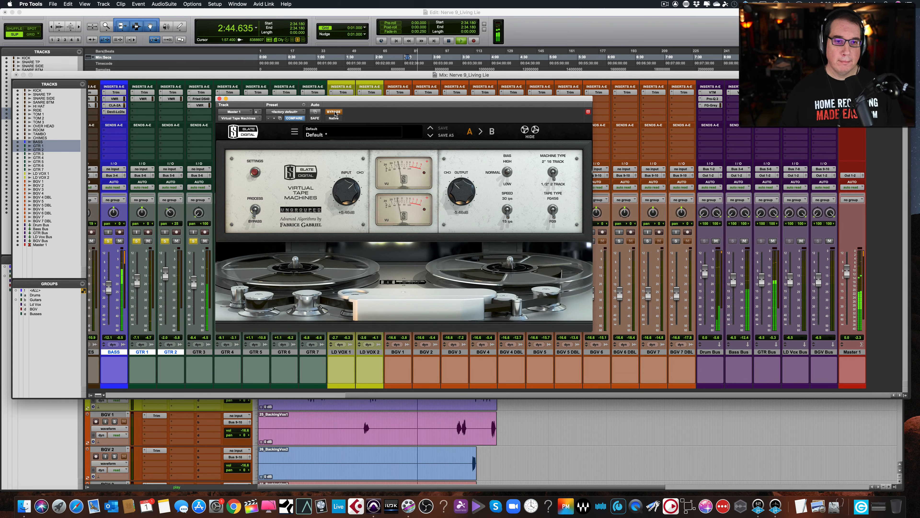
{"action": "left_click", "coordinate": [333, 112]}
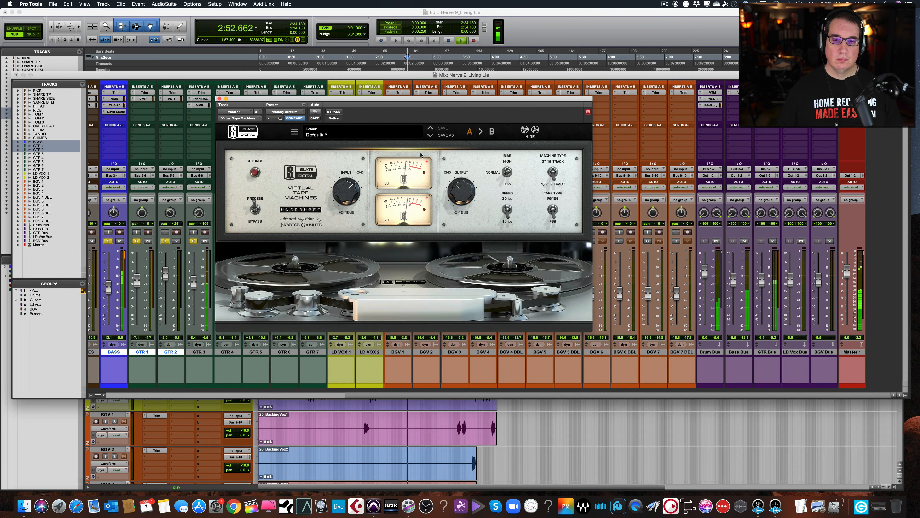
{"action": "left_click", "coordinate": [220, 98]}
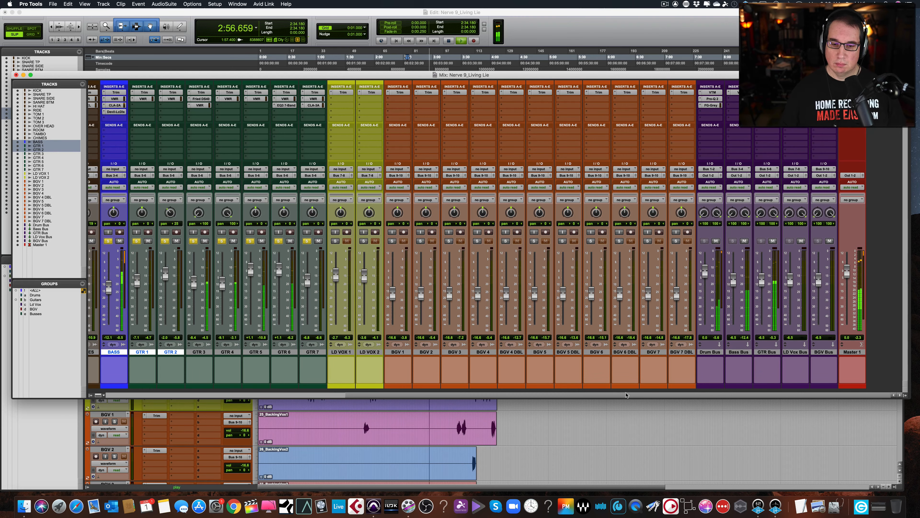
- Stop playback, review the channel strips from the drums through the vocals and buses to Master 1, and return to the Edit window
{"action": "left_click_drag", "start_coordinate": [627, 395], "coordinate": [388, 383]}
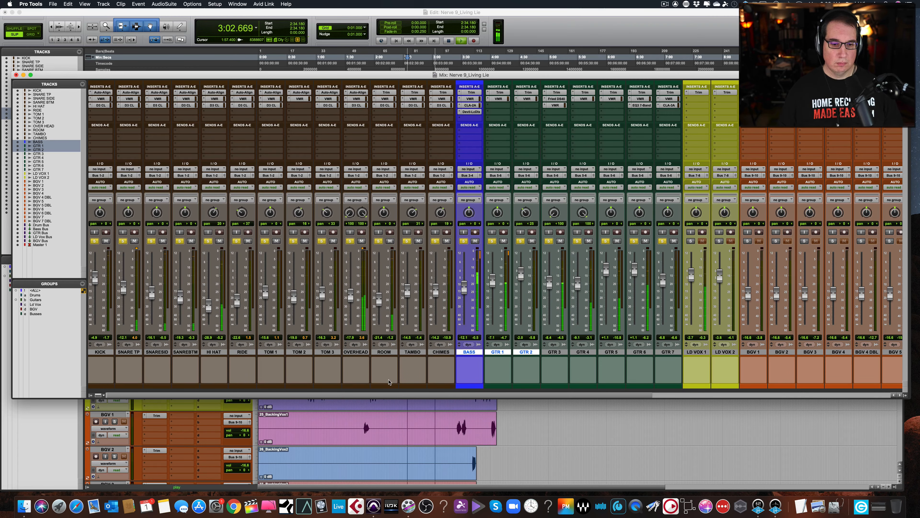
{"action": "key", "text": "space"}
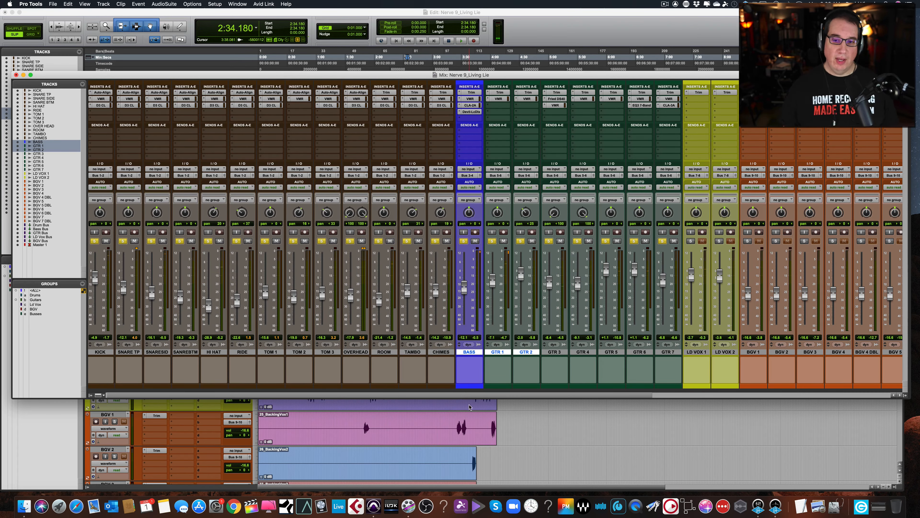
{"action": "left_click_drag", "start_coordinate": [465, 395], "coordinate": [547, 387]}
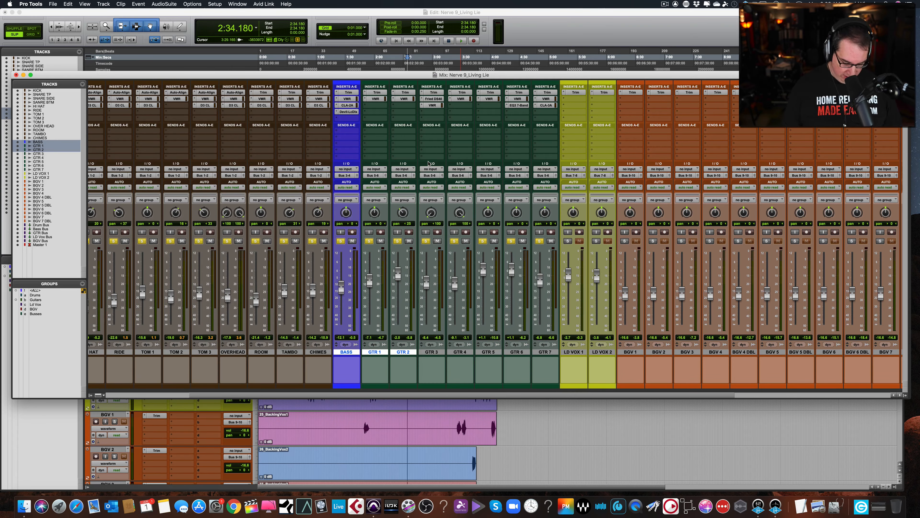
{"action": "key", "text": "super+equal"}
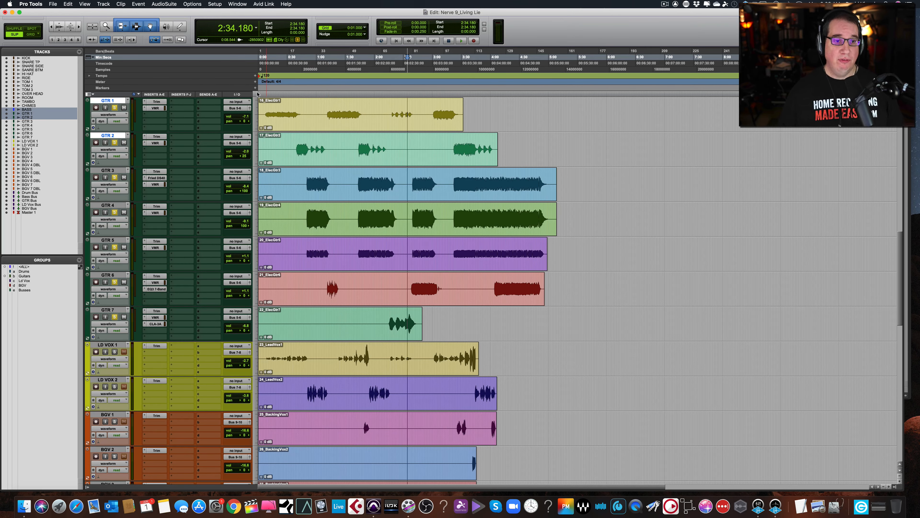
{"action": "key", "text": "super+equal"}
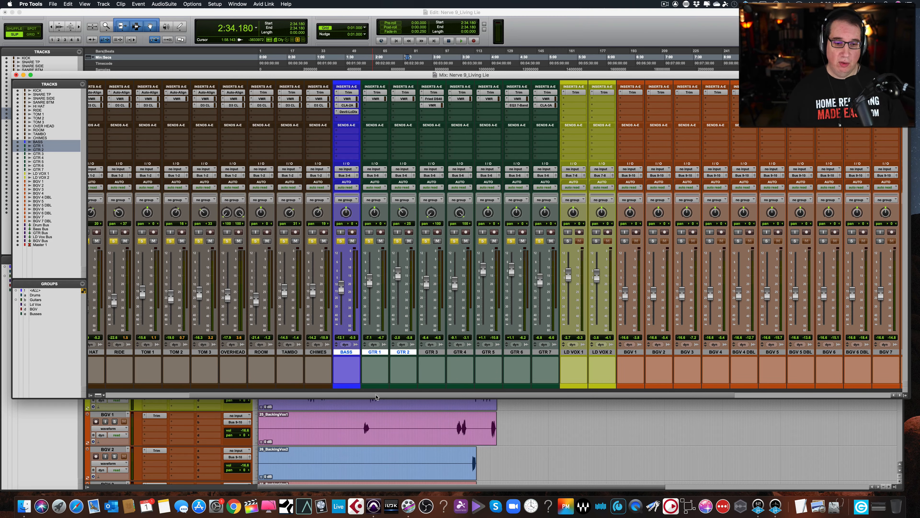
{"action": "left_click_drag", "start_coordinate": [376, 397], "coordinate": [260, 409]}
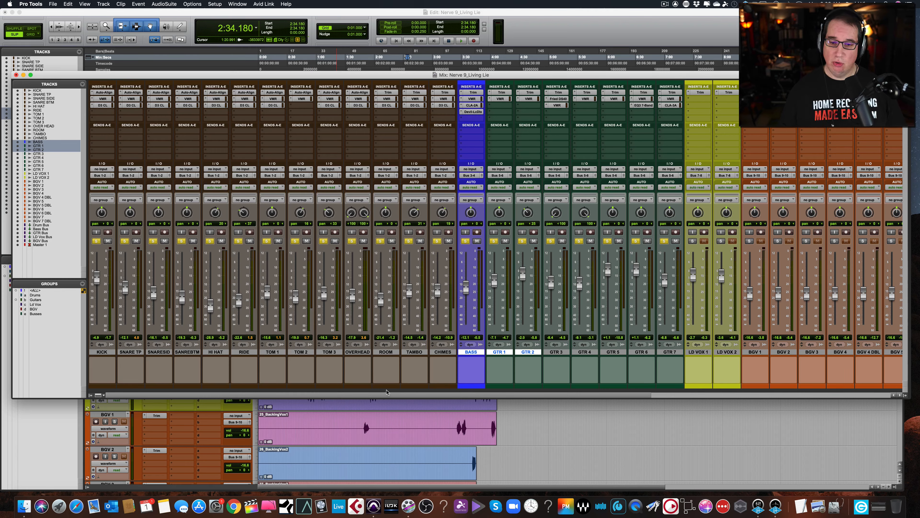
{"action": "left_click_drag", "start_coordinate": [387, 395], "coordinate": [408, 403]}
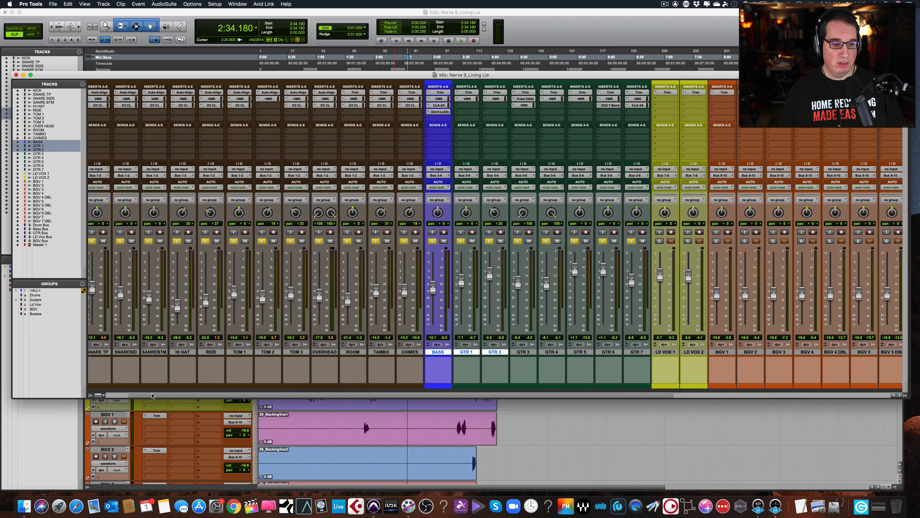
{"action": "left_click_drag", "start_coordinate": [153, 396], "coordinate": [113, 396]}
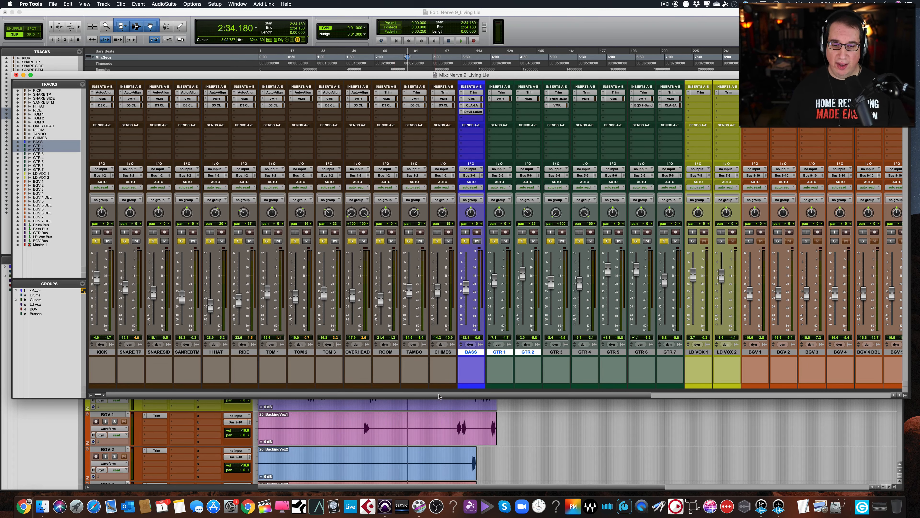
{"action": "left_click_drag", "start_coordinate": [437, 395], "coordinate": [675, 392]}
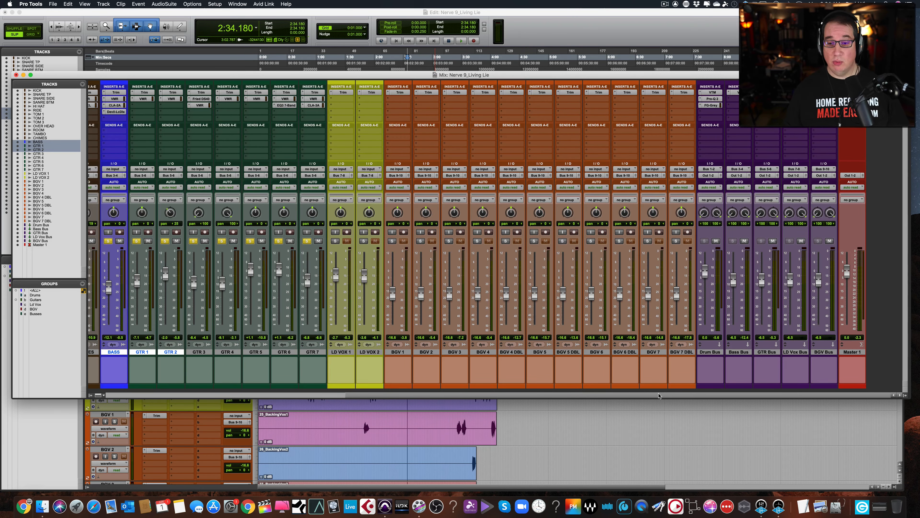
{"action": "left_click_drag", "start_coordinate": [659, 395], "coordinate": [454, 394]}
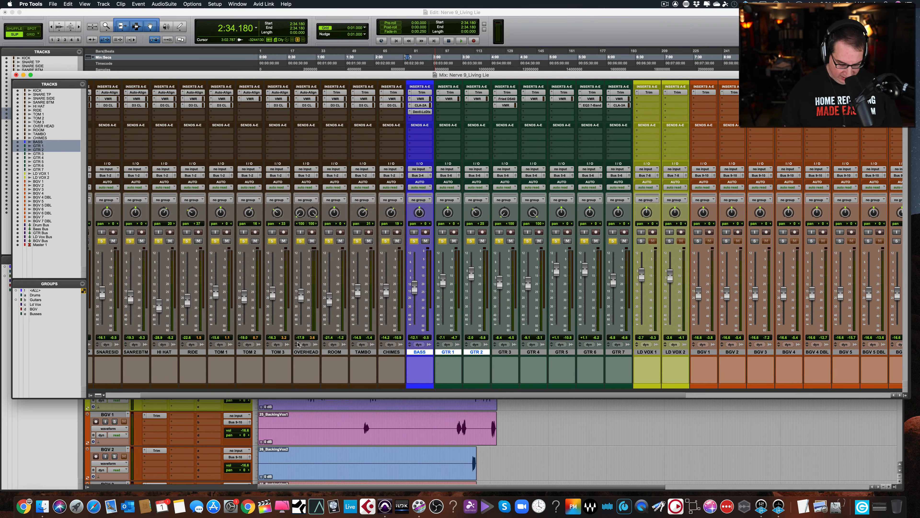
{"action": "key", "text": "super+equal"}
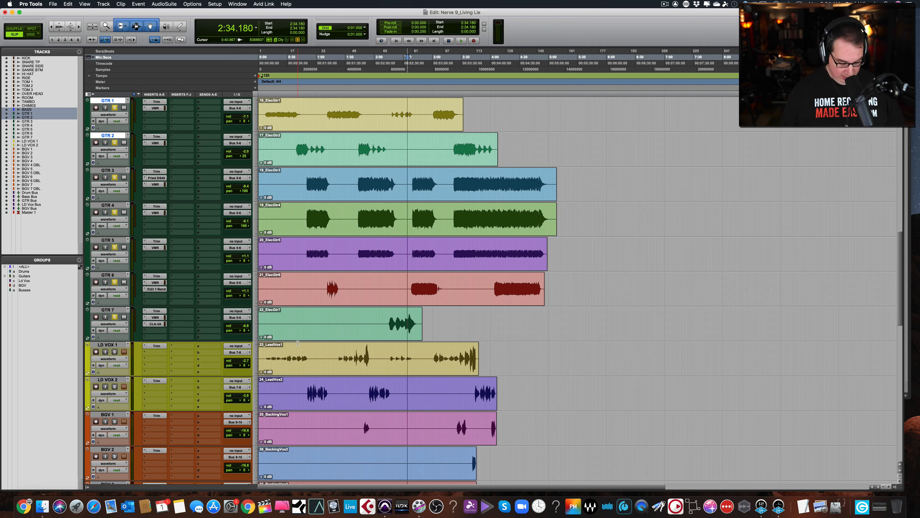